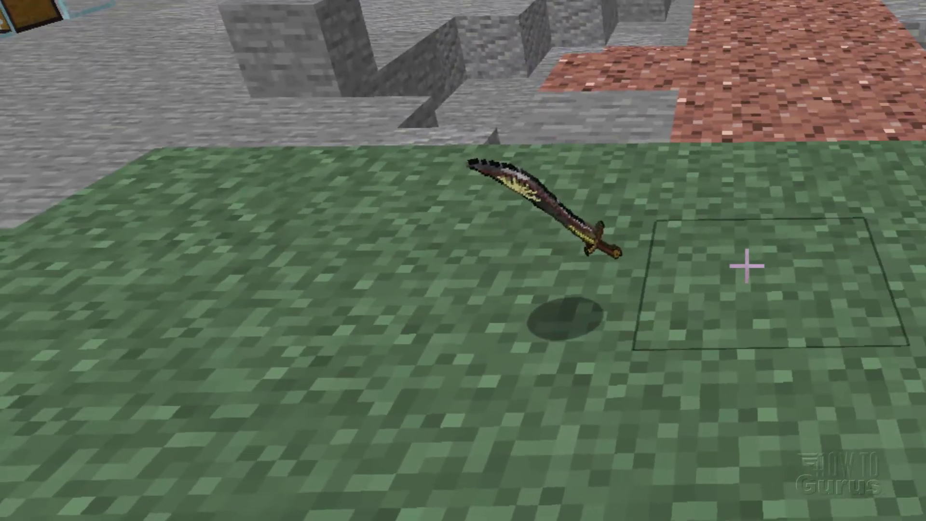
pyautogui.press('q')
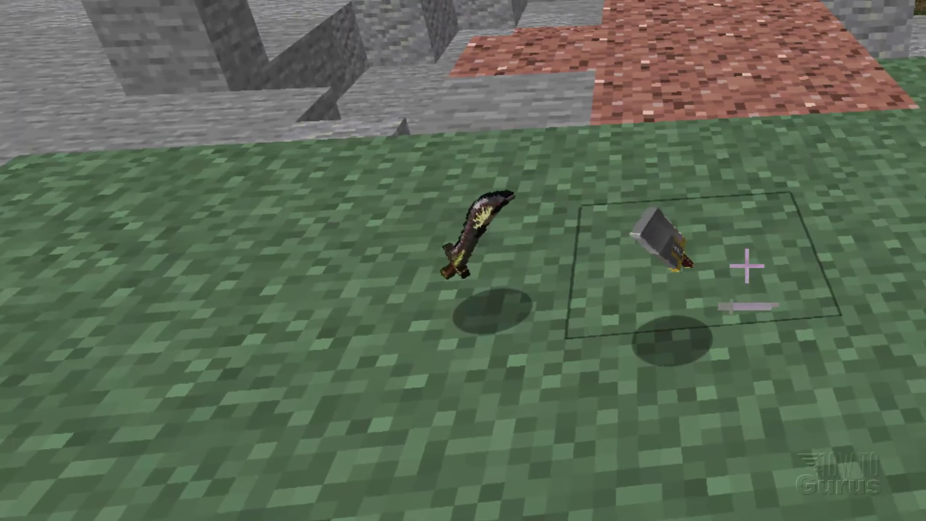
pyautogui.press('q')
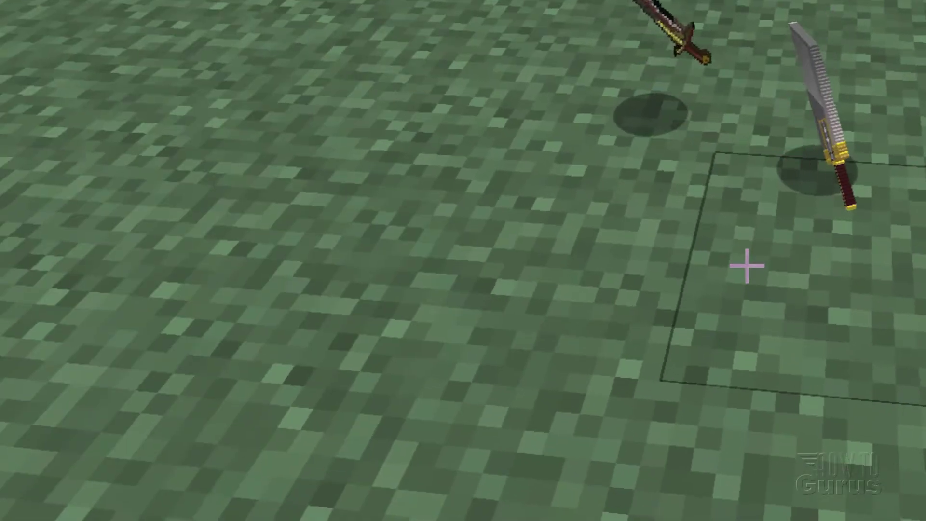
pyautogui.press('q')
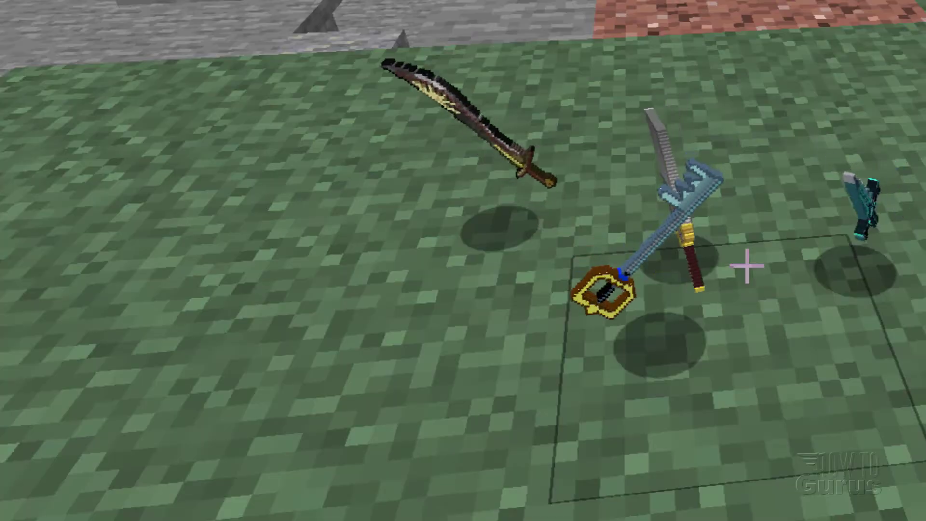
pyautogui.press('q')
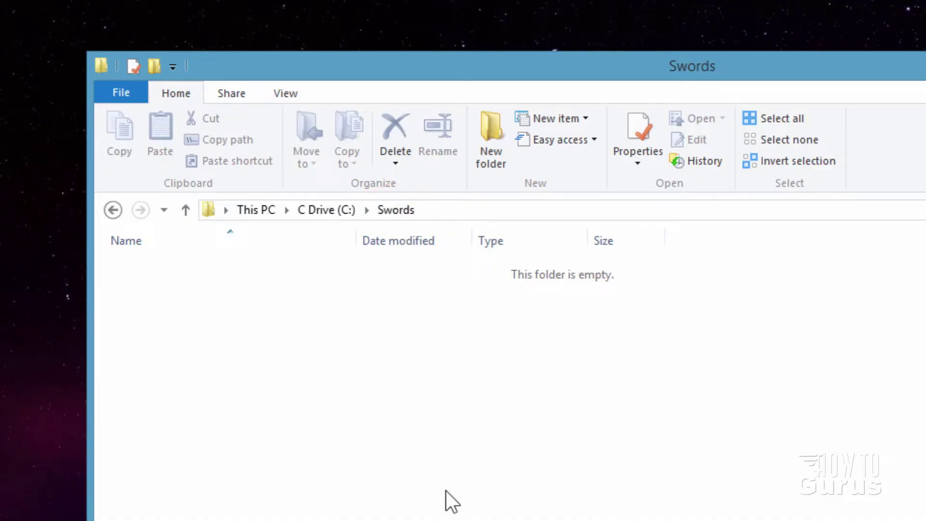
# Open a second File Explorer window, go to %appdata%, and open the .minecraft folder
pyautogui.press('super+e')
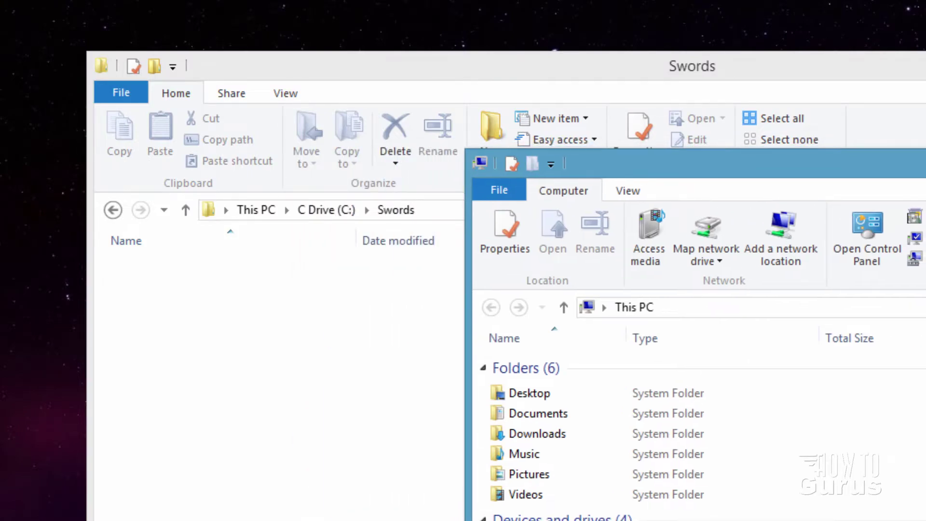
pyautogui.click(697, 306)
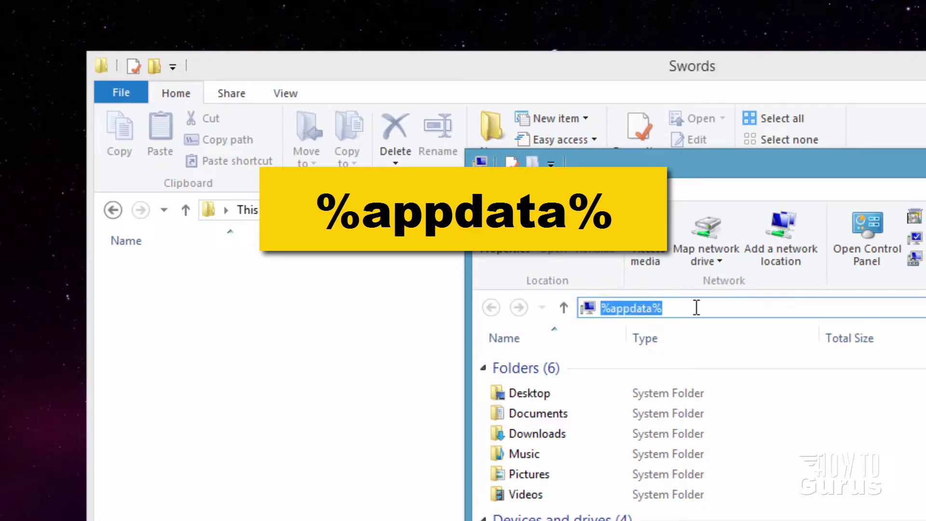
pyautogui.press('Return')
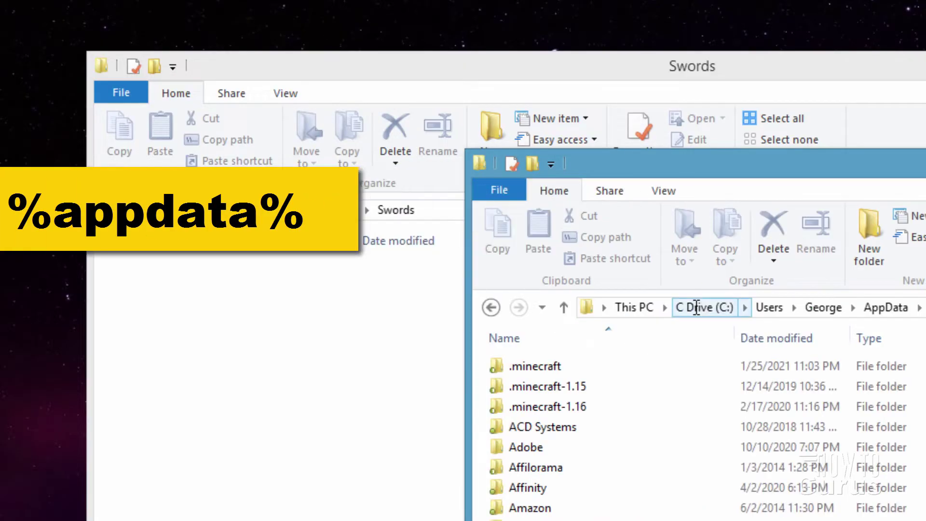
pyautogui.doubleClick(557, 366)
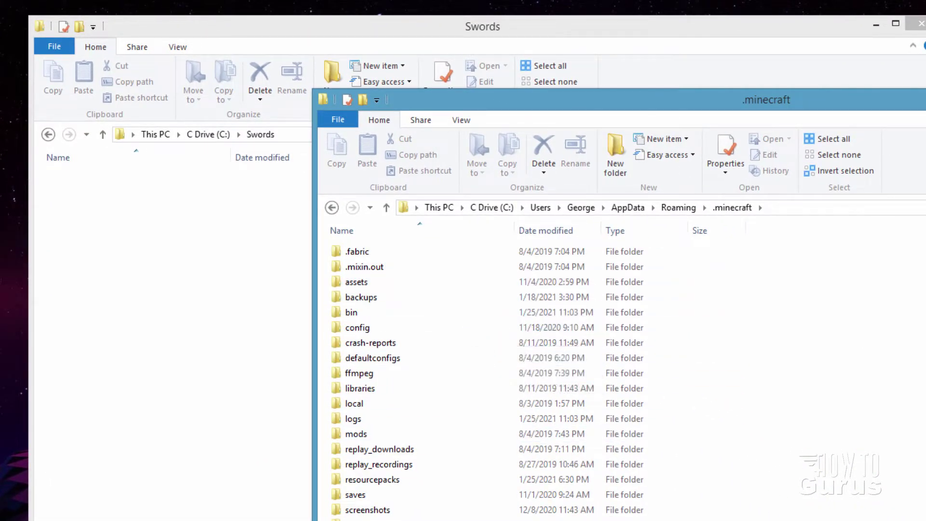
# Open the versions folder inside .minecraft and go into the 1.16.5 version folder
pyautogui.scroll(-6, 858, 289)
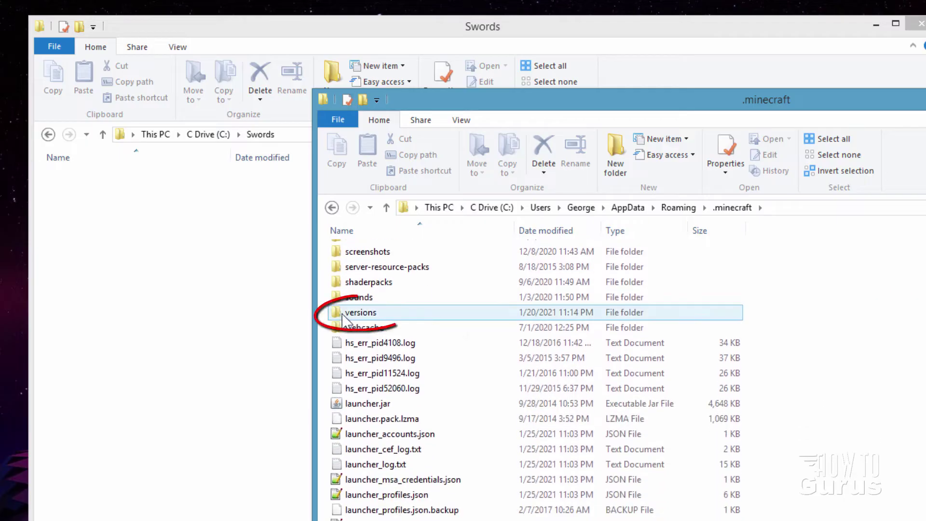
pyautogui.doubleClick(344, 314)
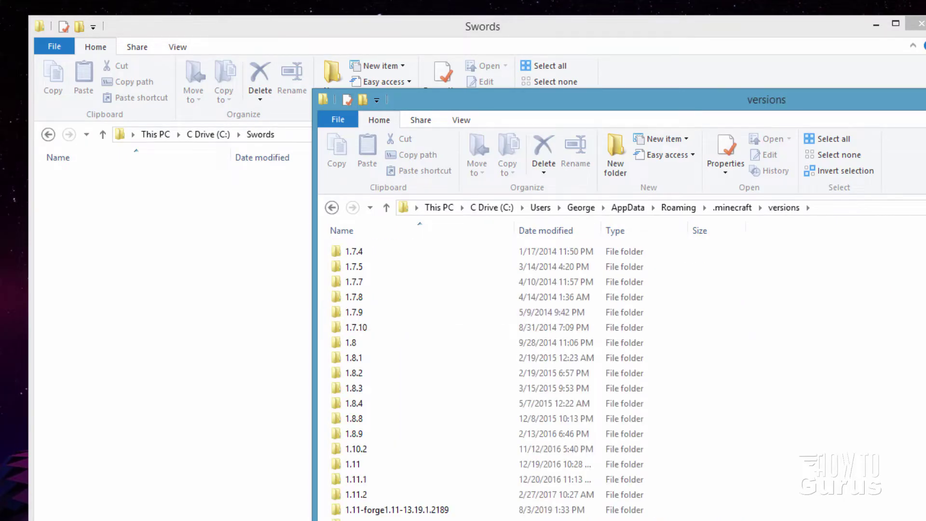
pyautogui.scroll(-10, 863, 263)
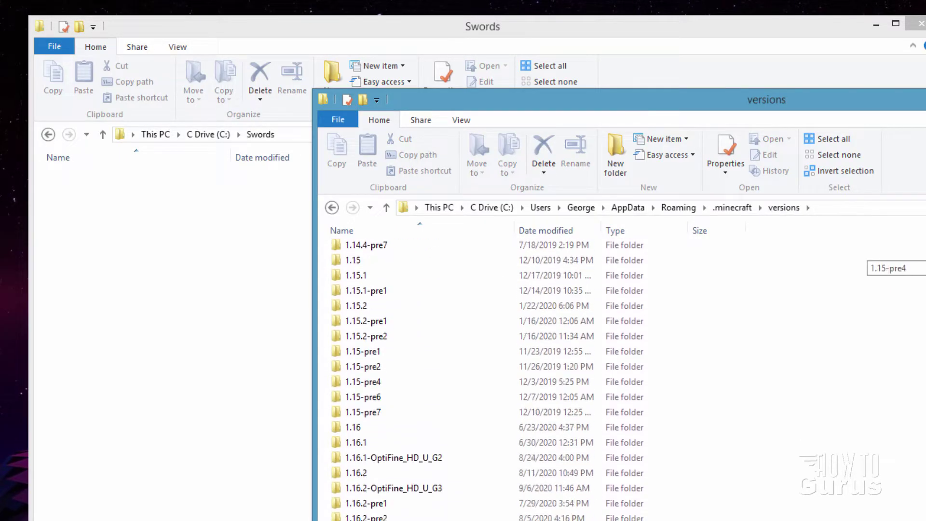
pyautogui.scroll(-7, 863, 263)
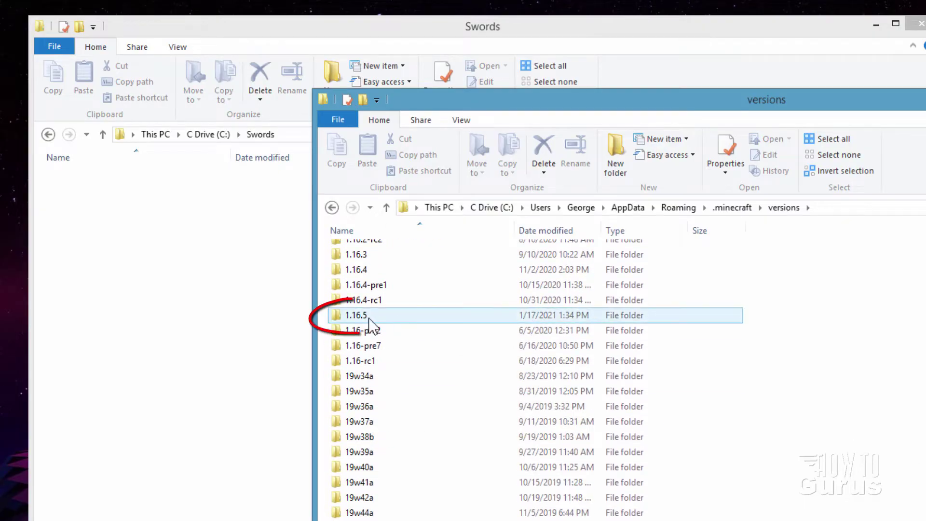
pyautogui.click(369, 320)
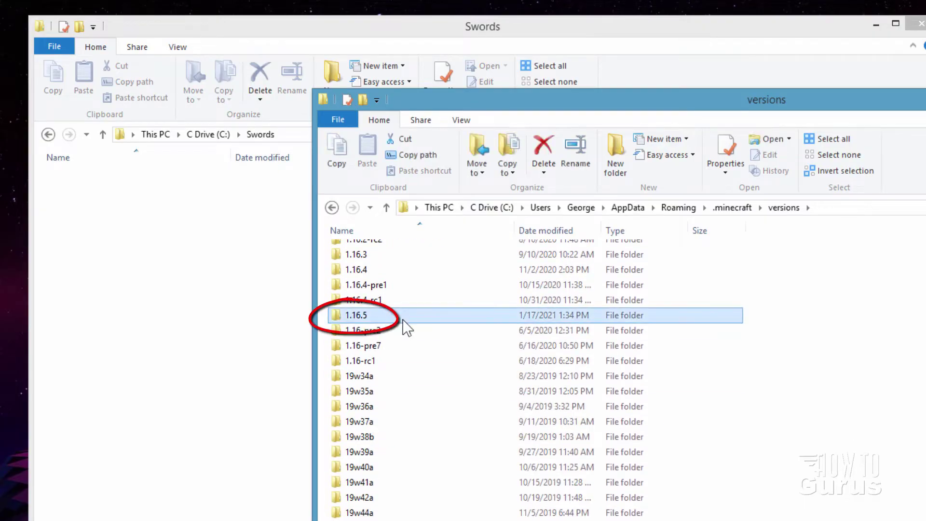
pyautogui.doubleClick(341, 318)
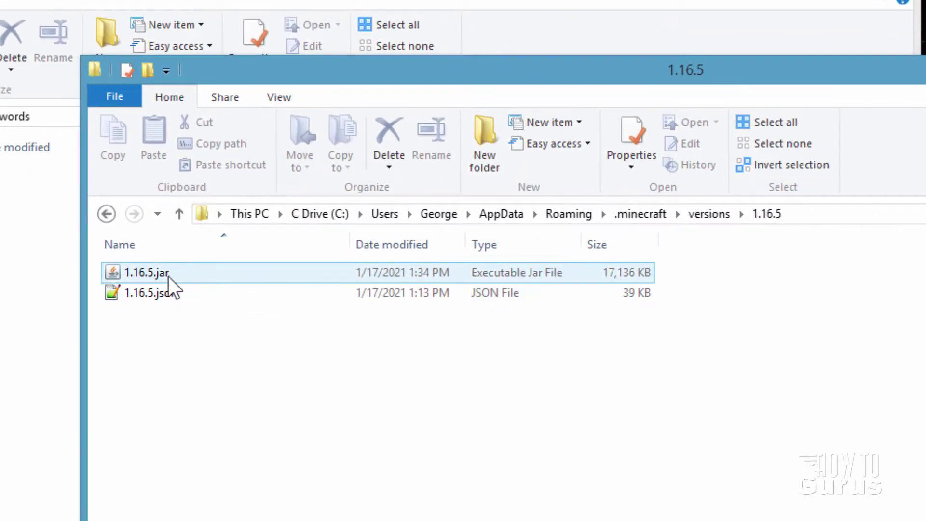
# Check that file name extensions are set to be shown for the files in the 1.16.5 folder
pyautogui.click(180, 292)
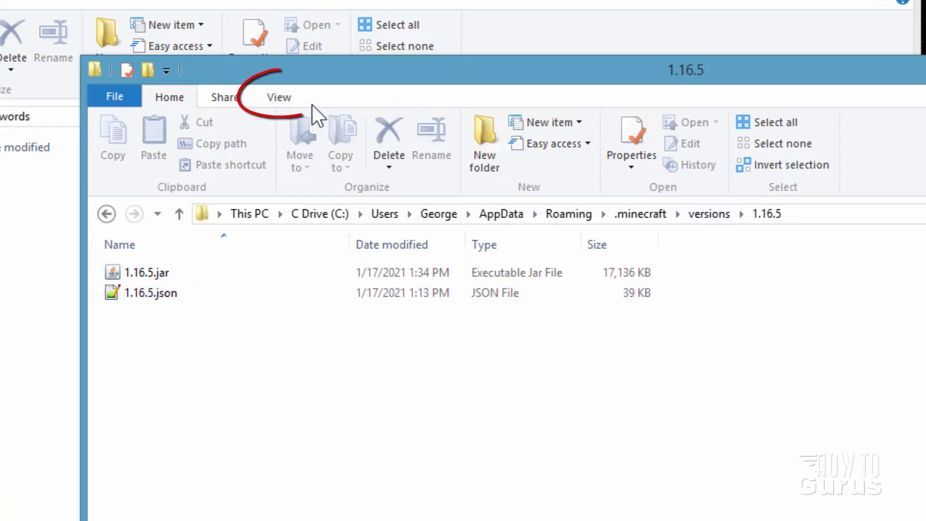
pyautogui.click(292, 99)
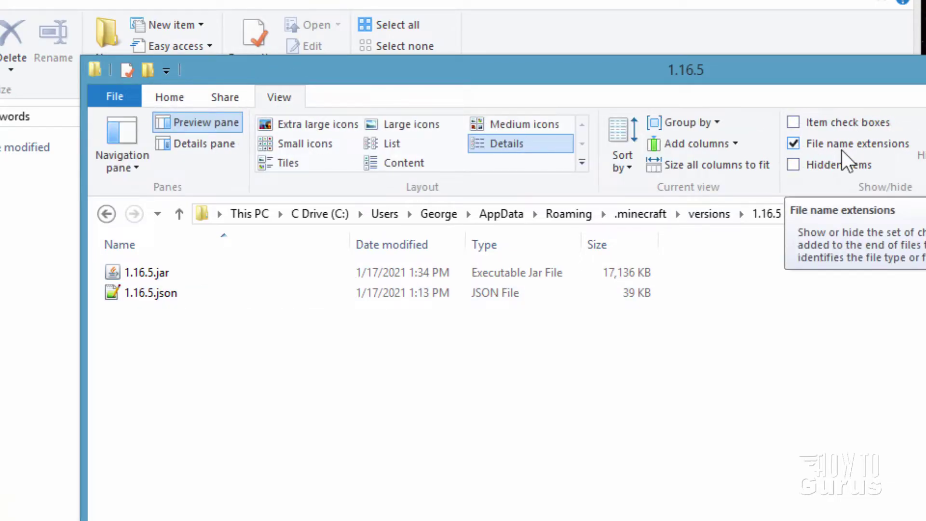
# Copy 1.16.5.jar from the version folder into C:\Swords, leaving the original in place, and return to the Swords window
pyautogui.click(122, 272)
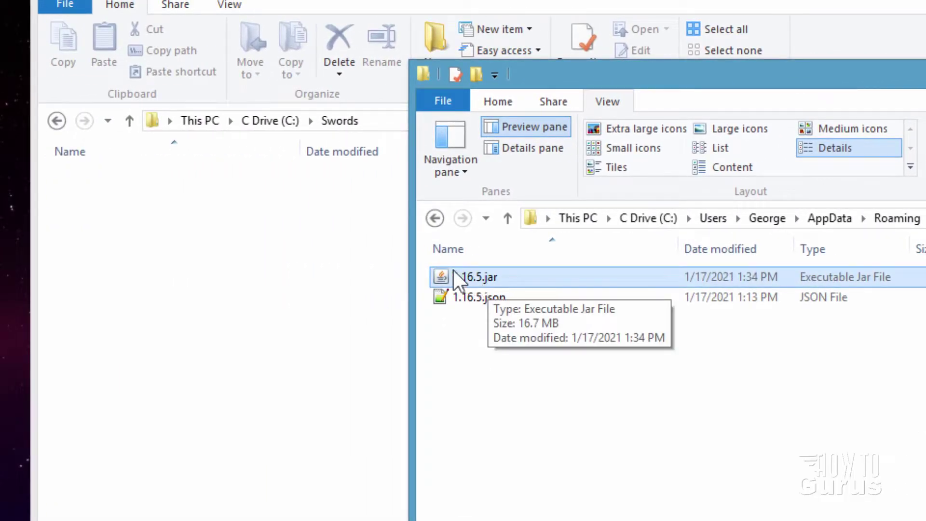
pyautogui.rightClick(447, 270)
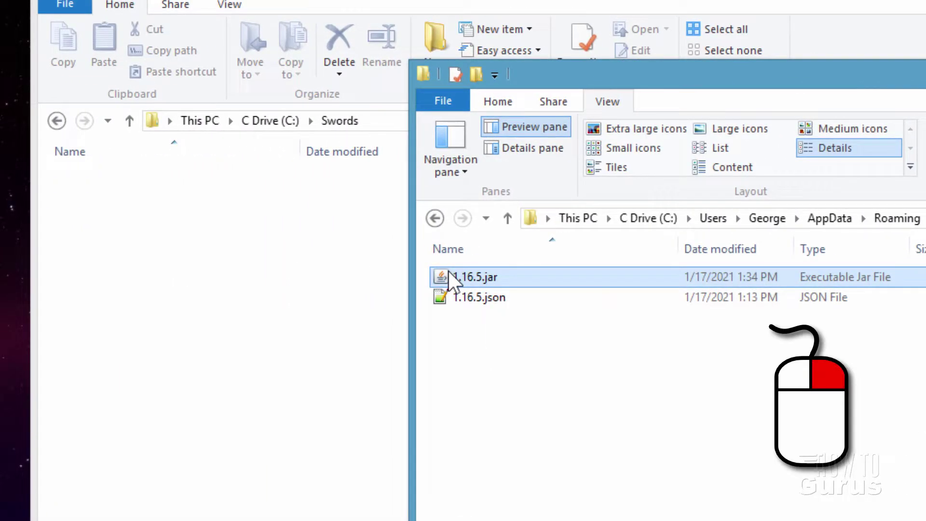
pyautogui.moveTo(447, 271); pyautogui.dragTo(244, 281)
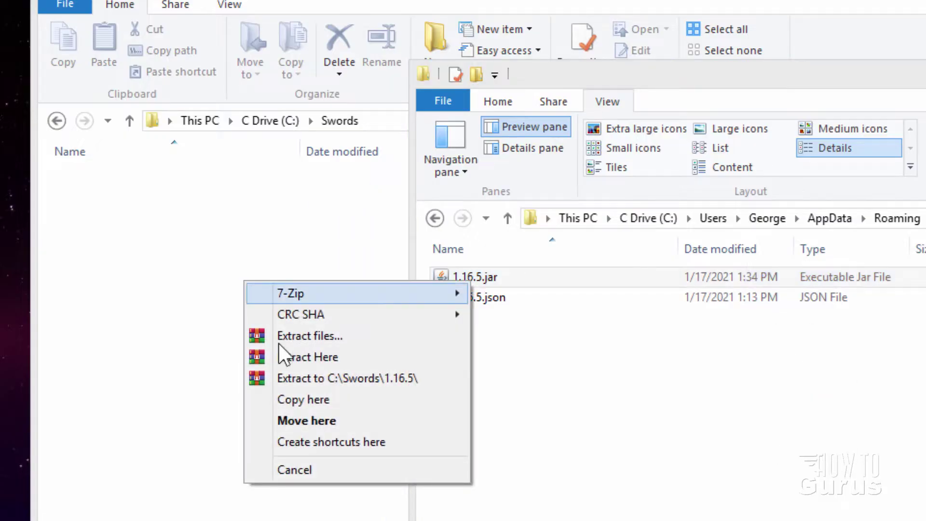
pyautogui.click(325, 399)
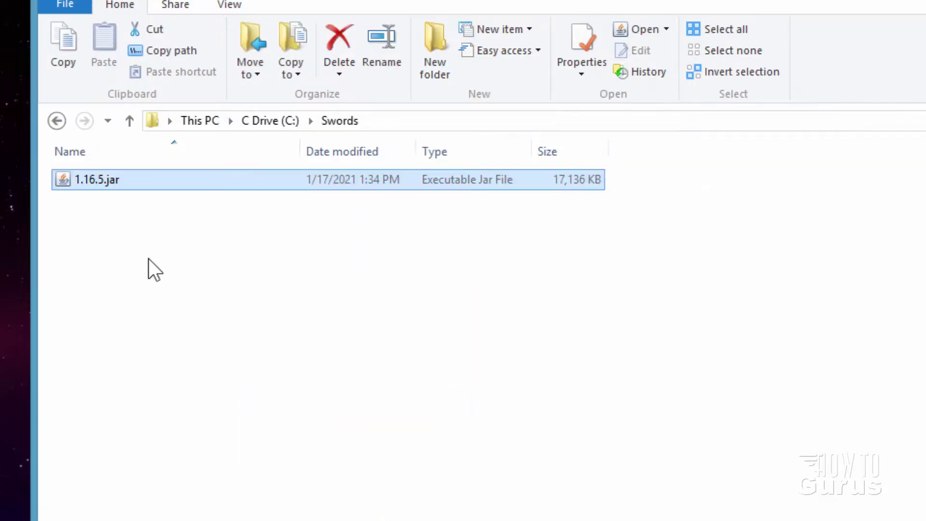
pyautogui.hotkey('alt', 'Tab')
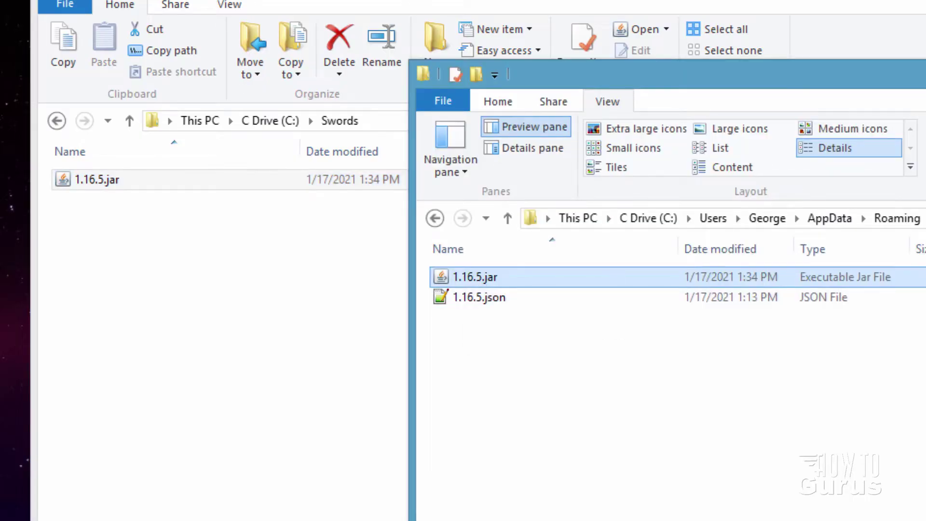
pyautogui.hotkey('alt', 'Tab')
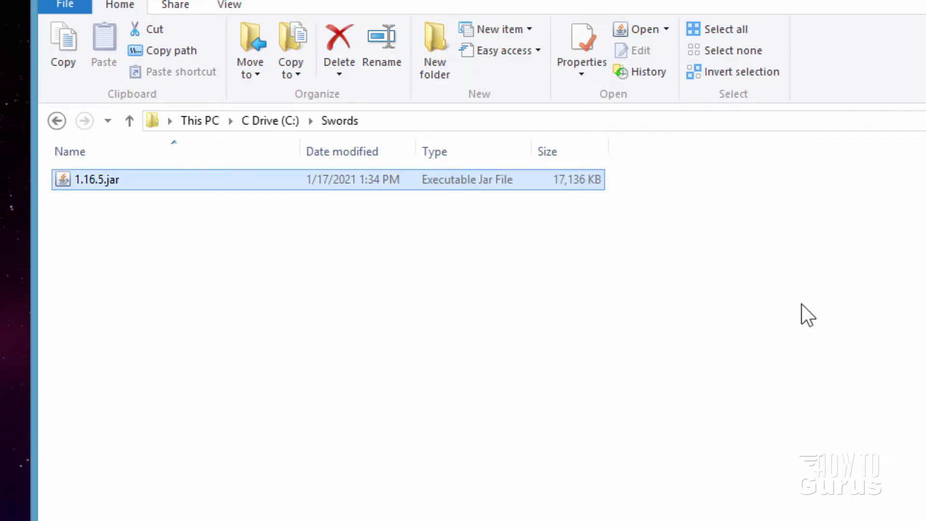
# Rename the copied 1.16.5.jar in the Swords folder to 1.16.5.zip and accept the extension change
pyautogui.click(85, 178)
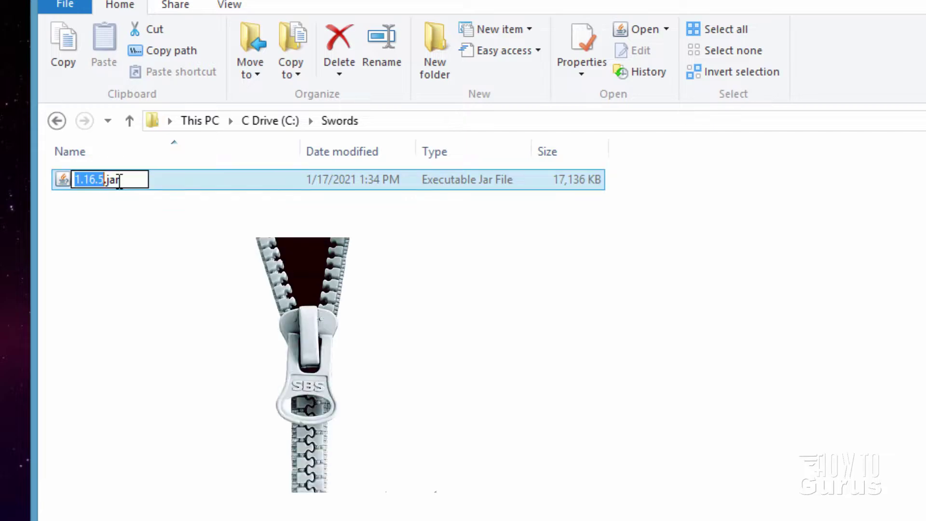
pyautogui.press('Return')
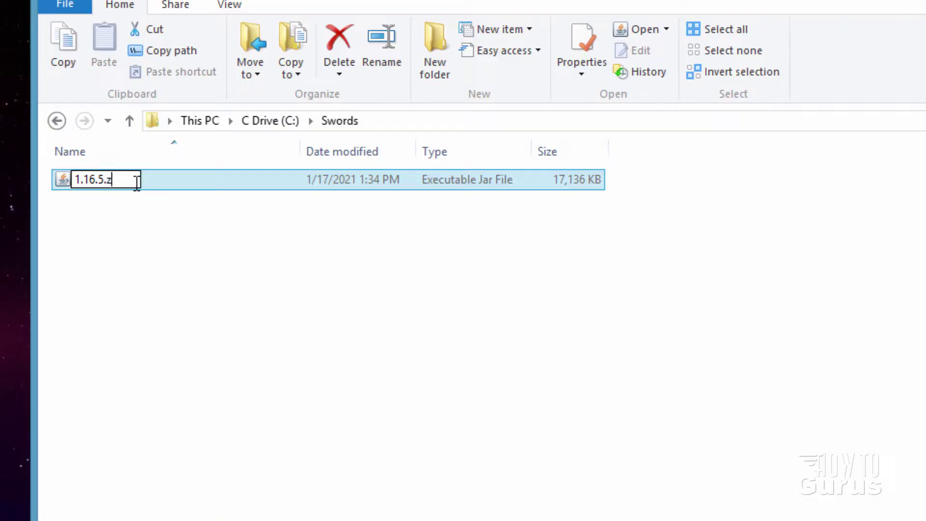
pyautogui.press('Return')
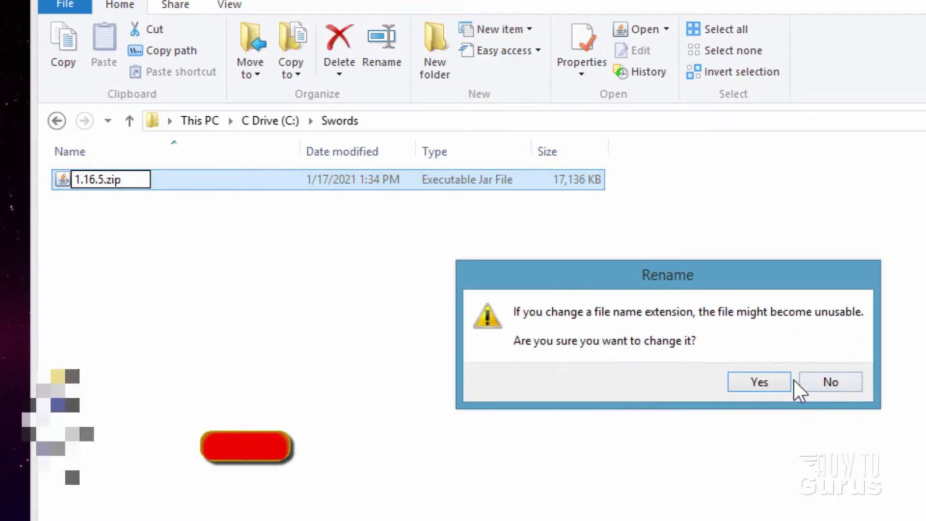
pyautogui.click(774, 383)
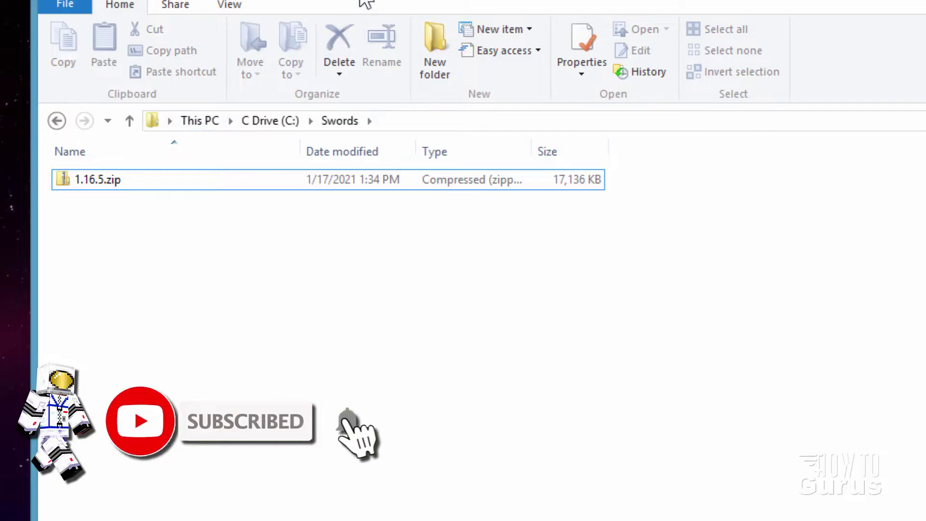
# Open 1.16.5.zip in a new window and move that window so the Swords folder's contents stay visible
pyautogui.click(218, 215)
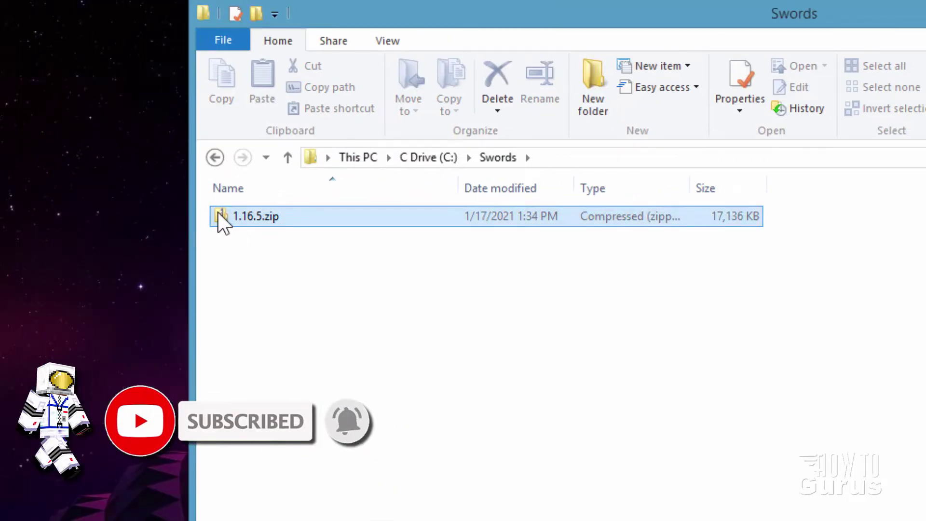
pyautogui.rightClick(222, 223)
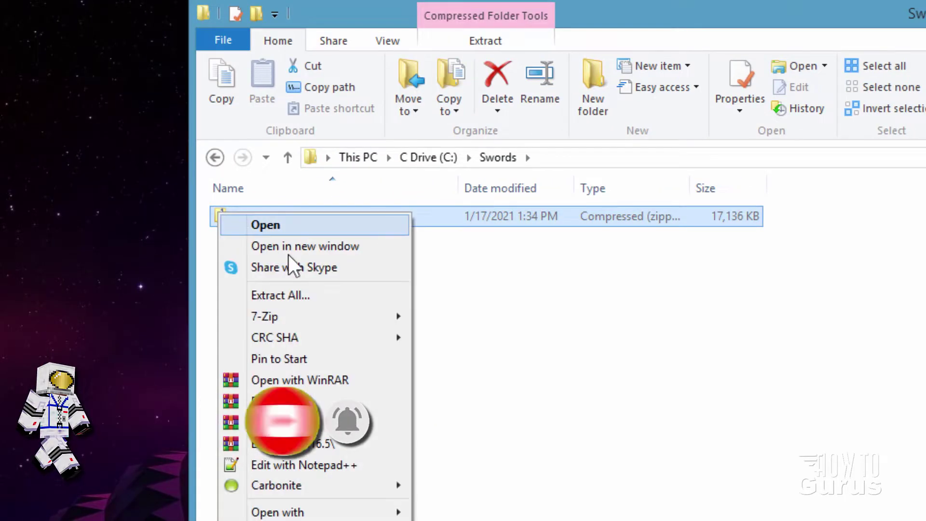
pyautogui.click(322, 247)
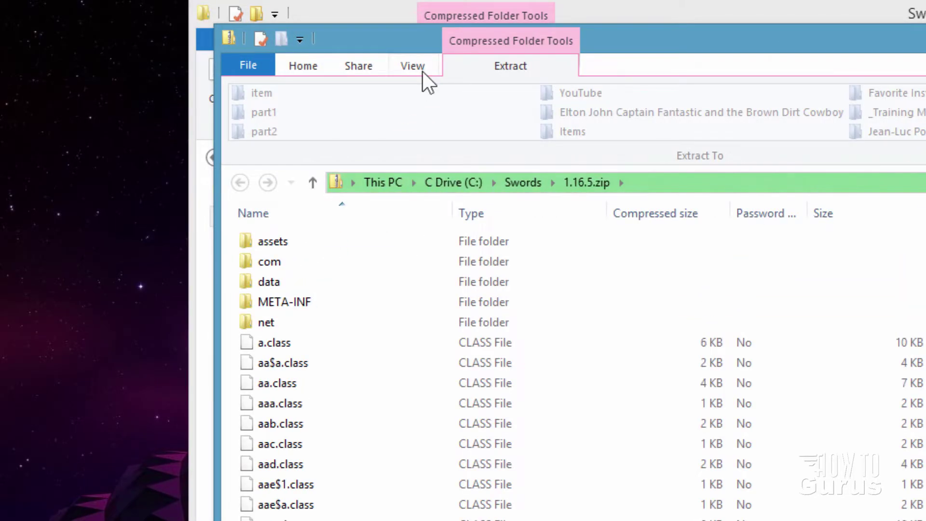
pyautogui.moveTo(392, 41); pyautogui.dragTo(653, 93)
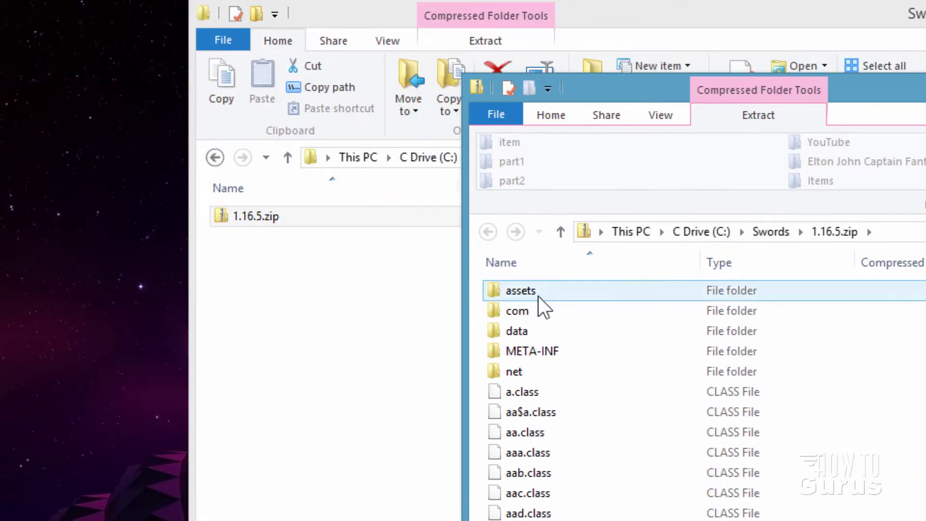
# Browse inside the archive to the assets\minecraft\textures\item folder
pyautogui.doubleClick(496, 290)
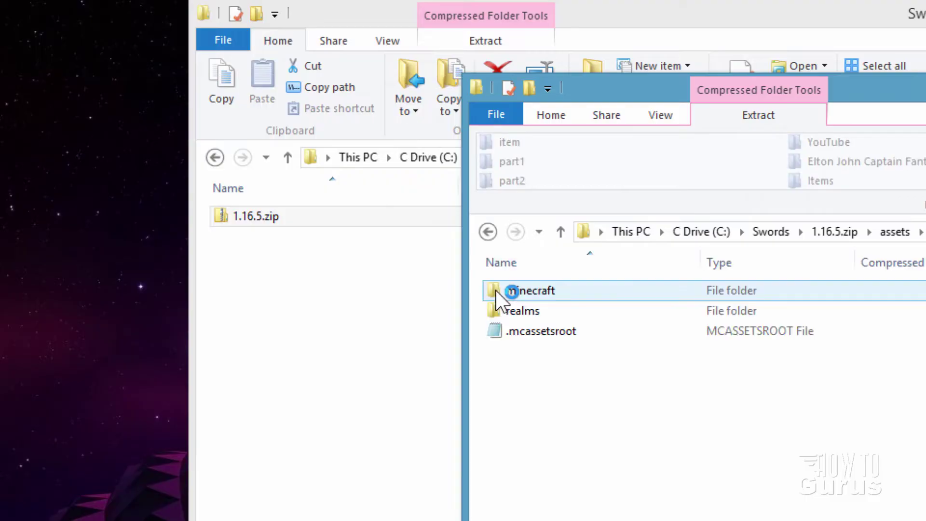
pyautogui.doubleClick(490, 290)
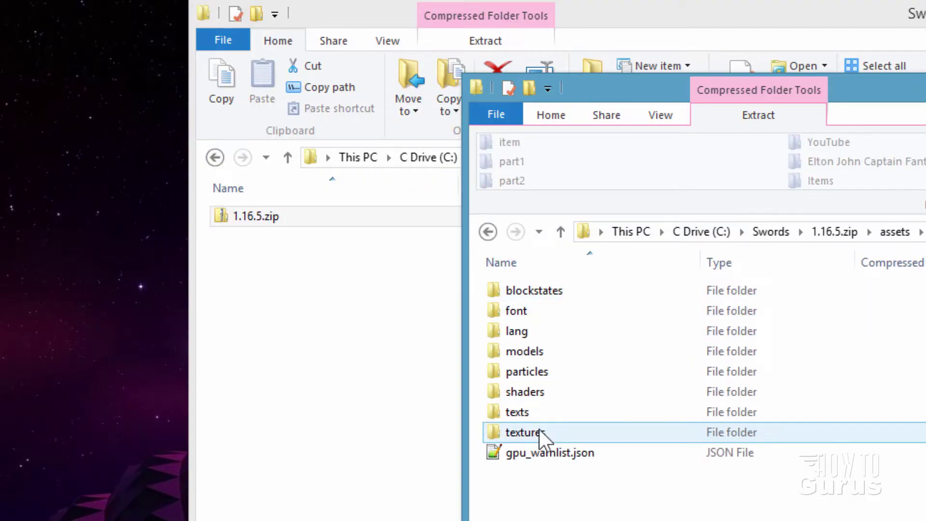
pyautogui.doubleClick(499, 430)
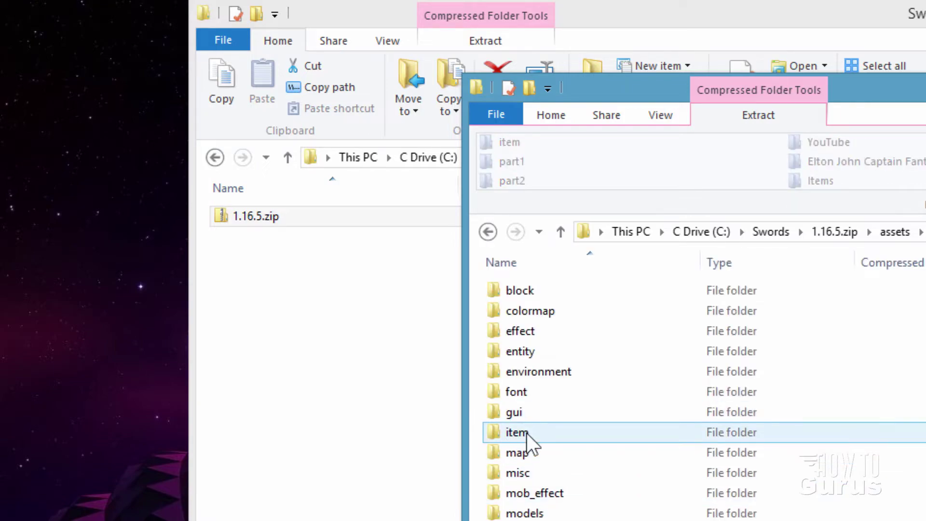
pyautogui.doubleClick(499, 431)
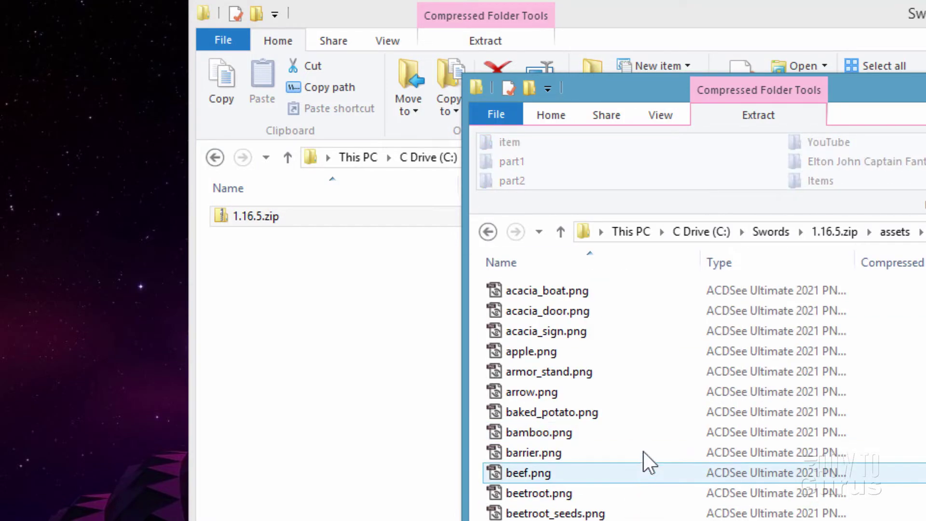
# Show the item folder's files as large icons and move its window higher on the desktop
pyautogui.click(660, 116)
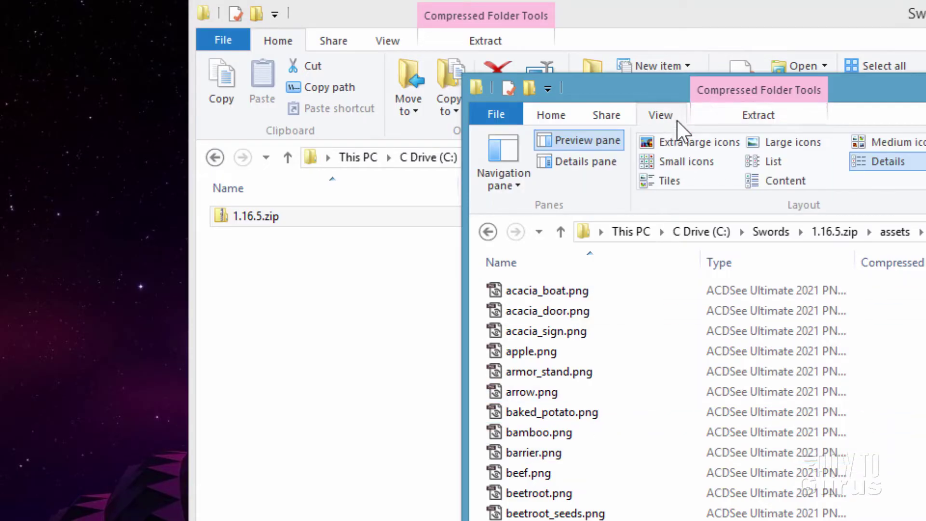
pyautogui.click(774, 144)
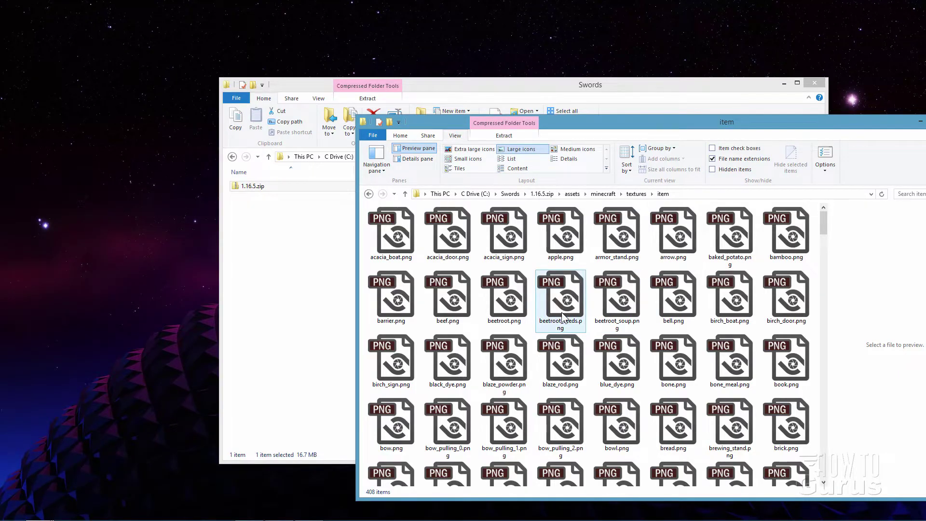
pyautogui.moveTo(654, 122); pyautogui.dragTo(635, 51)
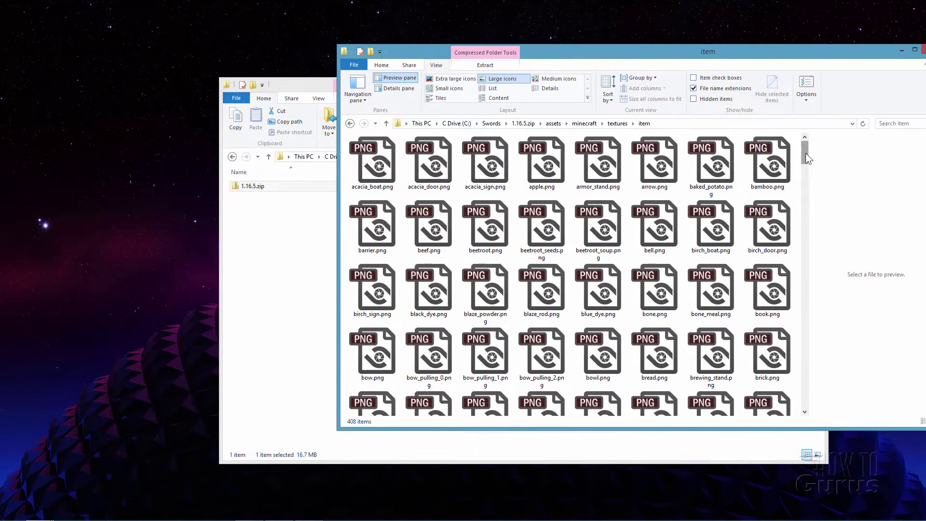
# Copy iron_sword.png and diamond_sword.png from the archive's item folder into the Swords folder
pyautogui.moveTo(806, 155); pyautogui.dragTo(817, 308)
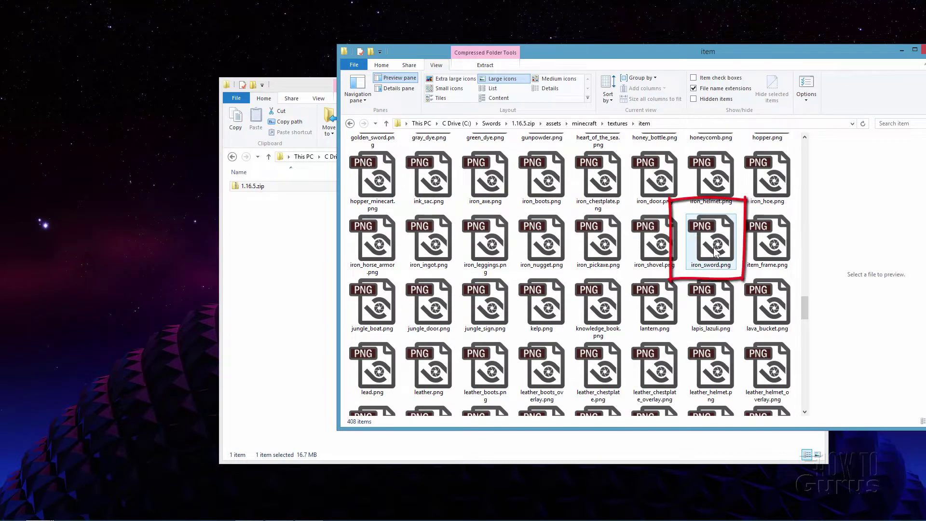
pyautogui.moveTo(715, 251); pyautogui.dragTo(285, 279)
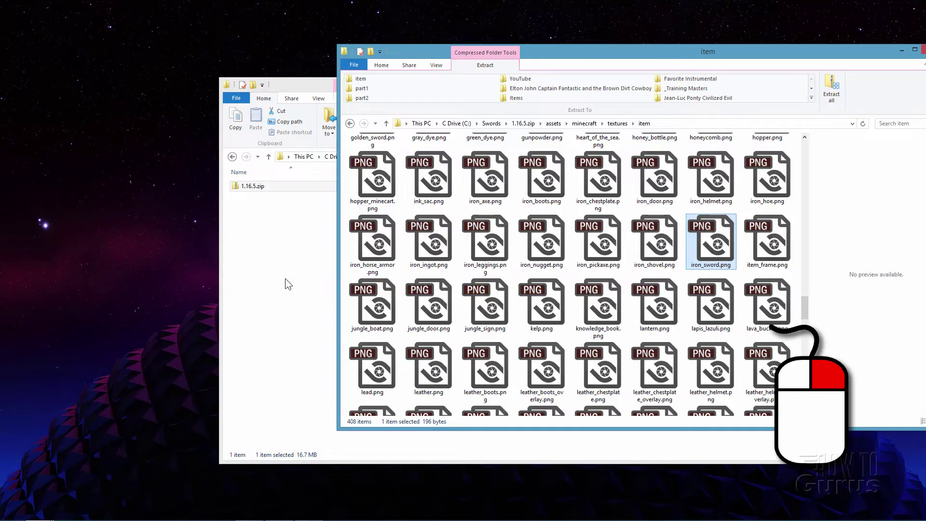
pyautogui.click(300, 284)
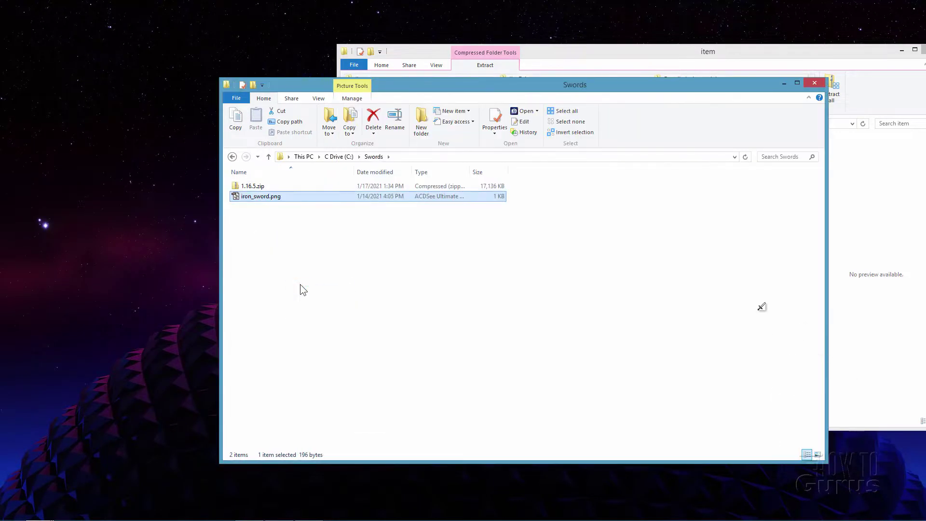
pyautogui.click(588, 55)
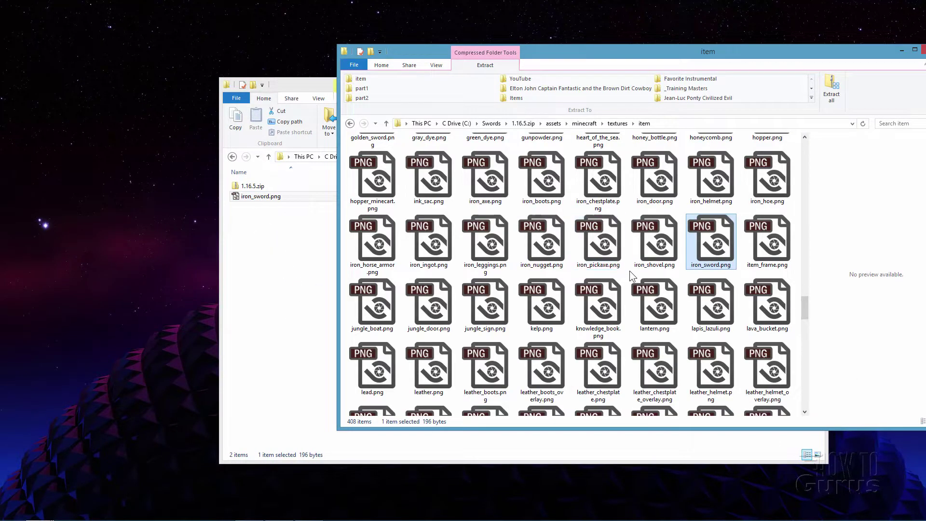
pyautogui.moveTo(805, 309); pyautogui.dragTo(802, 257)
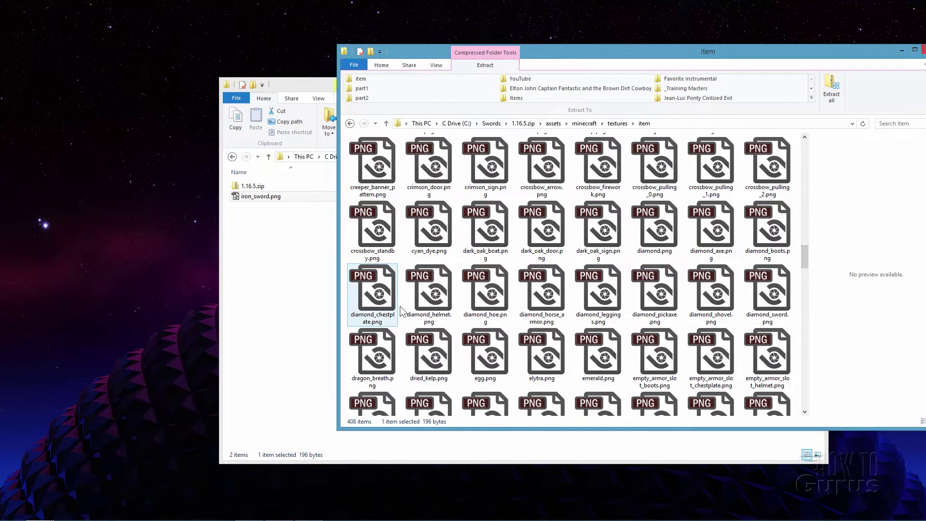
pyautogui.moveTo(766, 292); pyautogui.dragTo(268, 294)
pyautogui.click(288, 302)
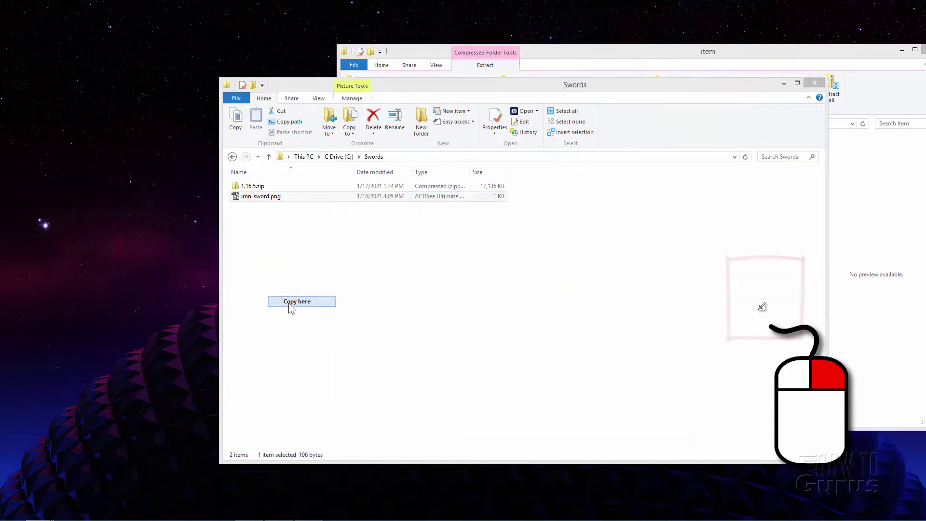
# Copy netherite_sword.png and stone_sword.png from the archive's item folder into the Swords folder
pyautogui.click(627, 54)
pyautogui.moveTo(803, 257); pyautogui.dragTo(800, 346)
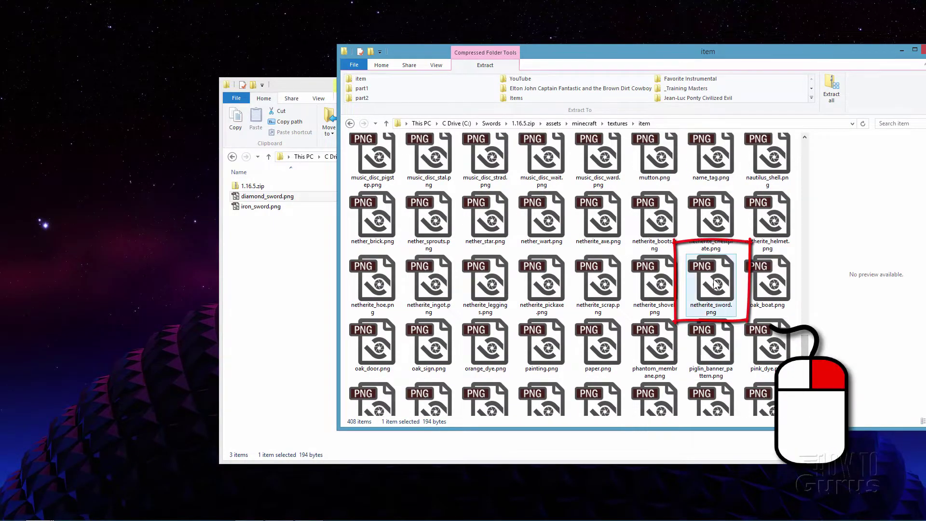
pyautogui.moveTo(711, 285); pyautogui.dragTo(264, 285)
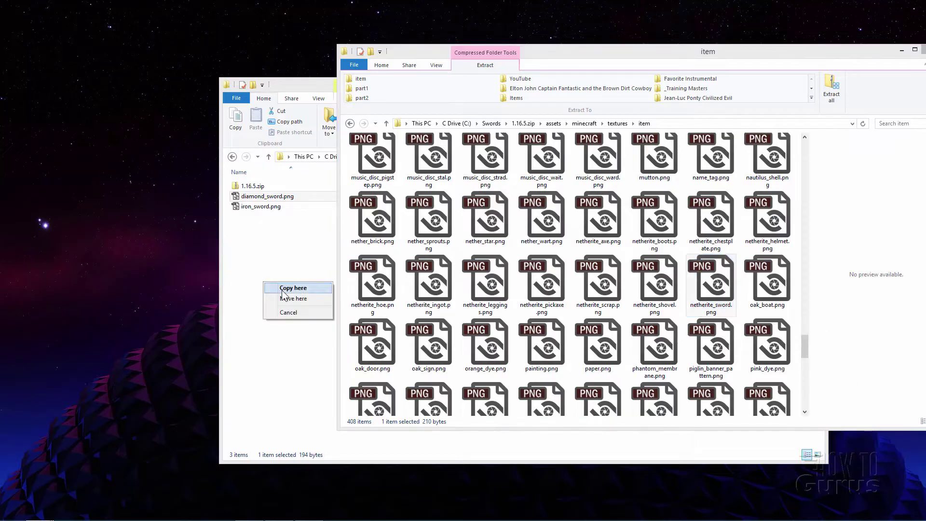
pyautogui.click(284, 290)
pyautogui.click(885, 94)
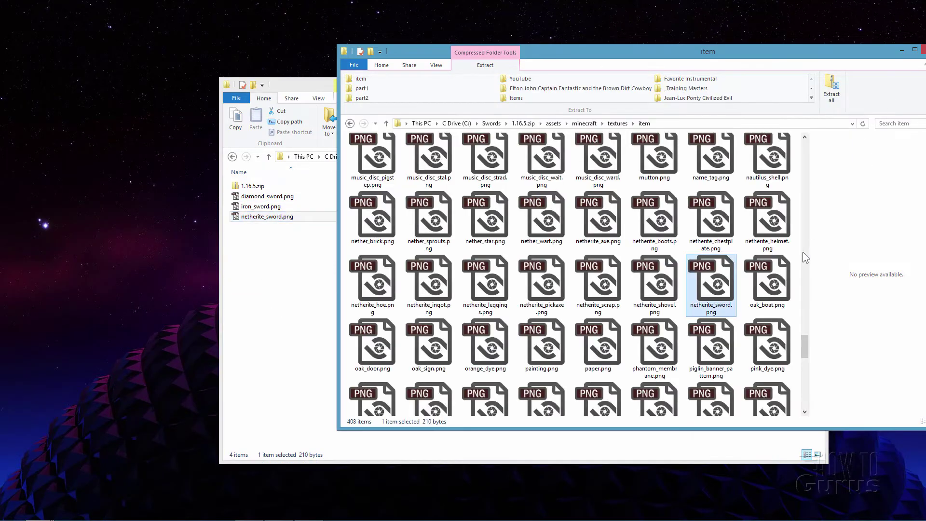
pyautogui.moveTo(806, 344); pyautogui.dragTo(809, 380)
pyautogui.moveTo(429, 320); pyautogui.dragTo(278, 281)
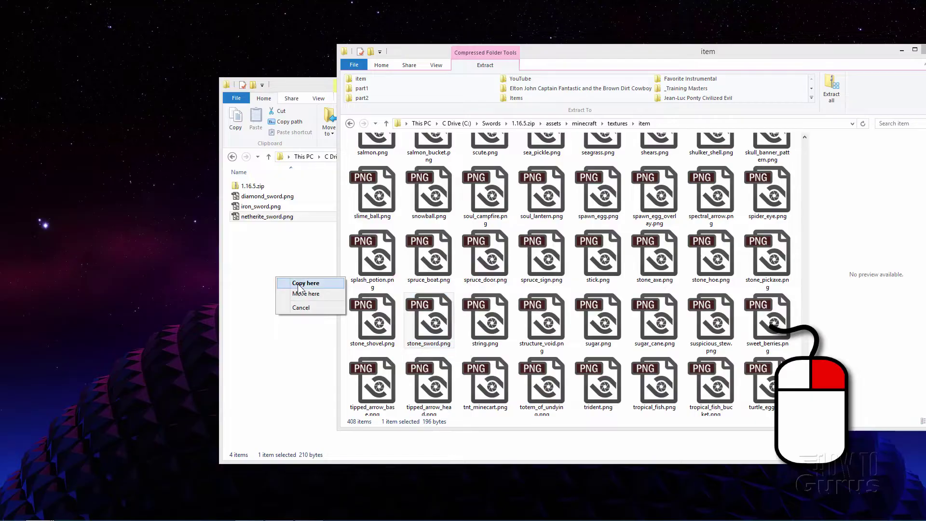
pyautogui.click(296, 283)
# Copy wooden_sword.png and golden_sword.png from the archive's item folder into the Swords folder
pyautogui.click(874, 179)
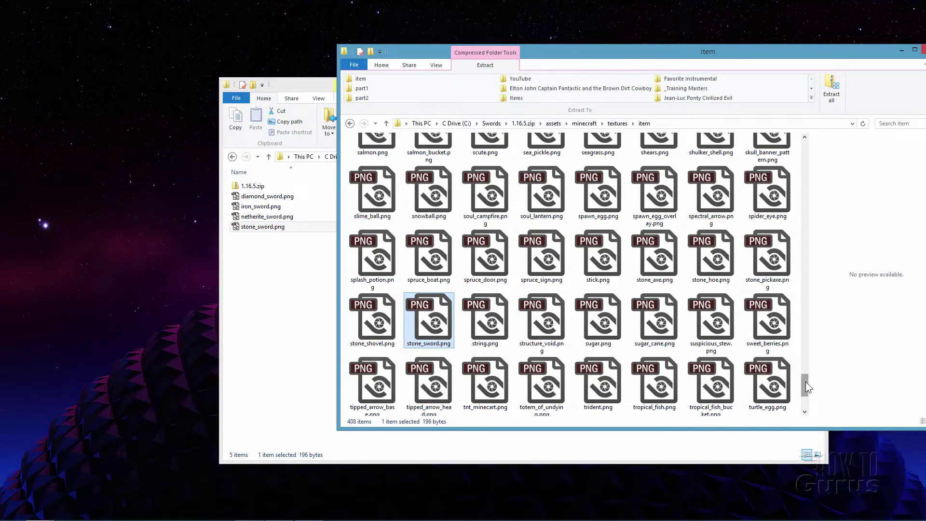
pyautogui.moveTo(806, 381); pyautogui.dragTo(802, 391)
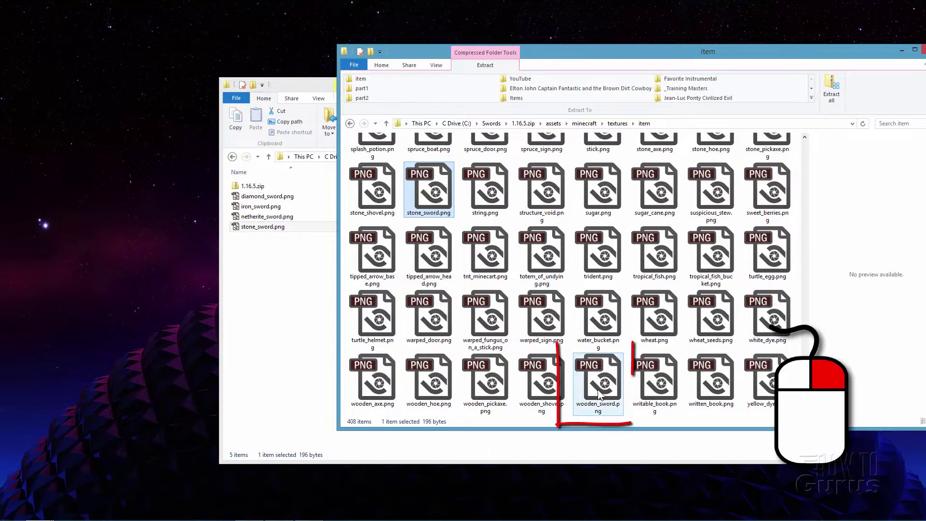
pyautogui.moveTo(598, 389); pyautogui.dragTo(272, 314)
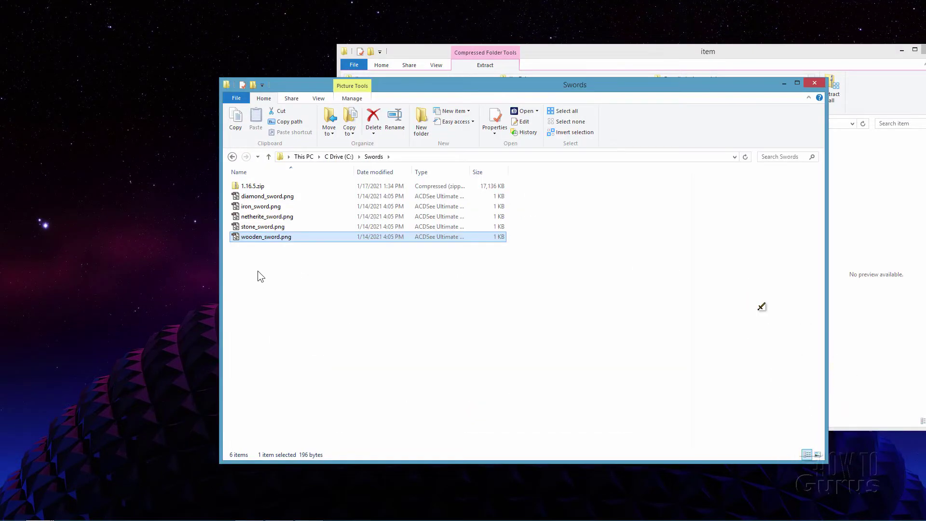
pyautogui.click(603, 64)
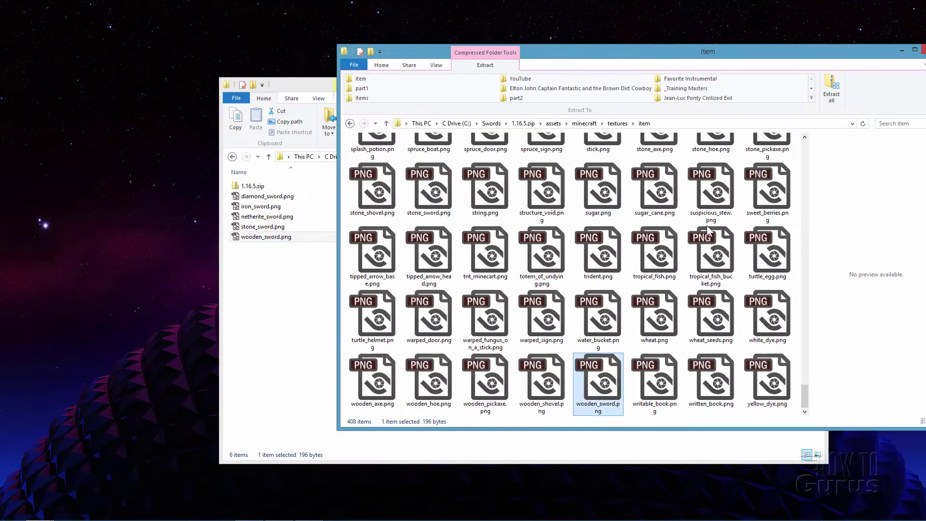
pyautogui.moveTo(803, 385); pyautogui.dragTo(802, 276)
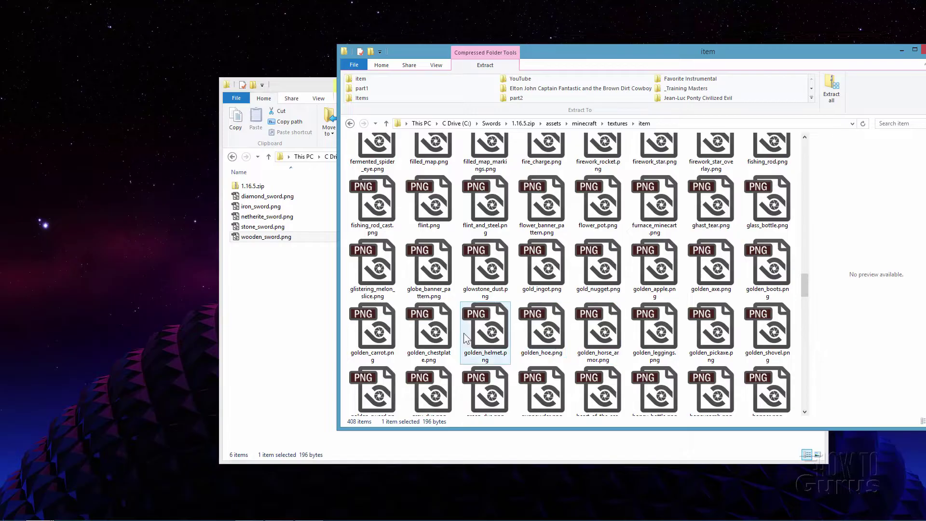
pyautogui.moveTo(798, 284); pyautogui.dragTo(805, 299)
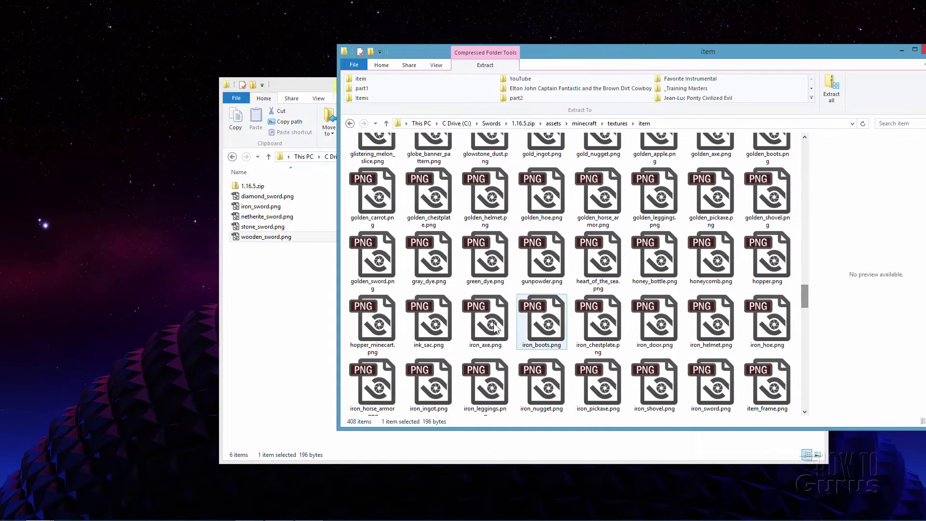
pyautogui.click(380, 246)
pyautogui.moveTo(380, 246); pyautogui.dragTo(253, 266)
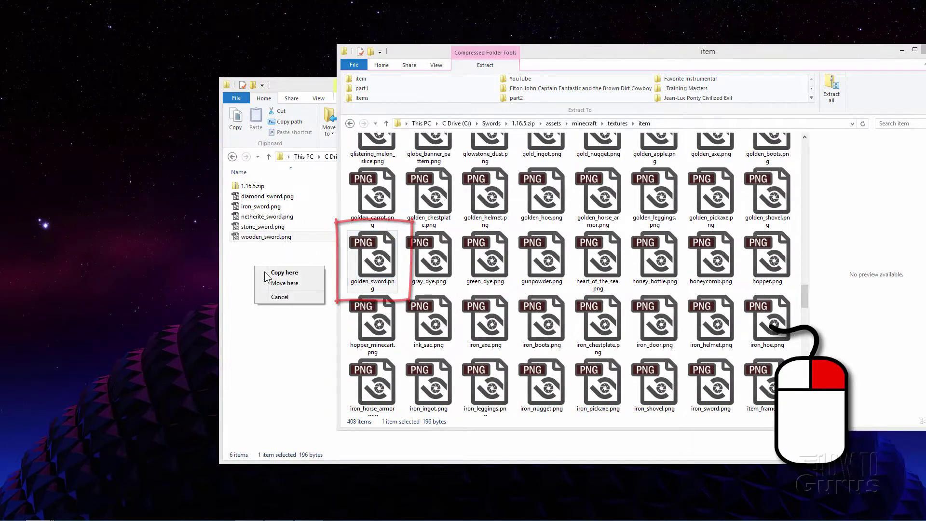
pyautogui.click(278, 270)
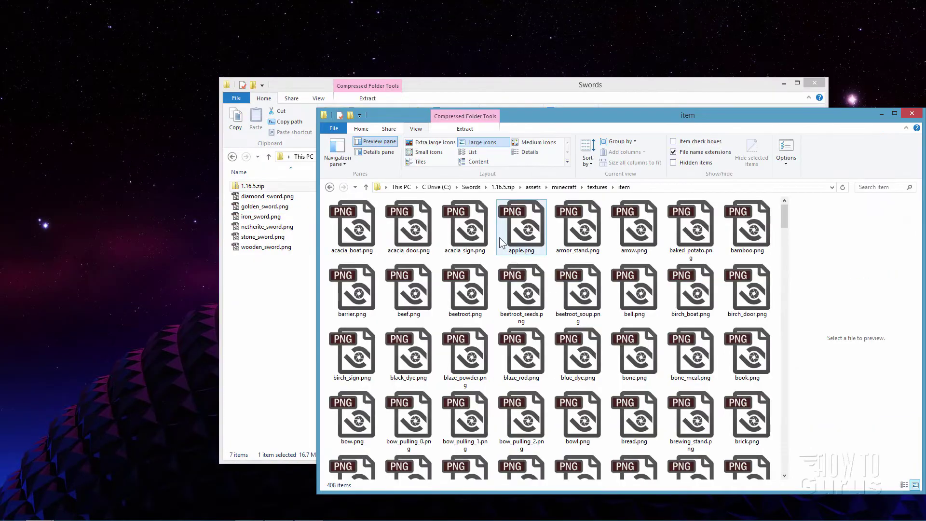
# Move the item window higher on the desktop and go back up to the root of 1.16.5.zip
pyautogui.moveTo(556, 119); pyautogui.dragTo(554, 57)
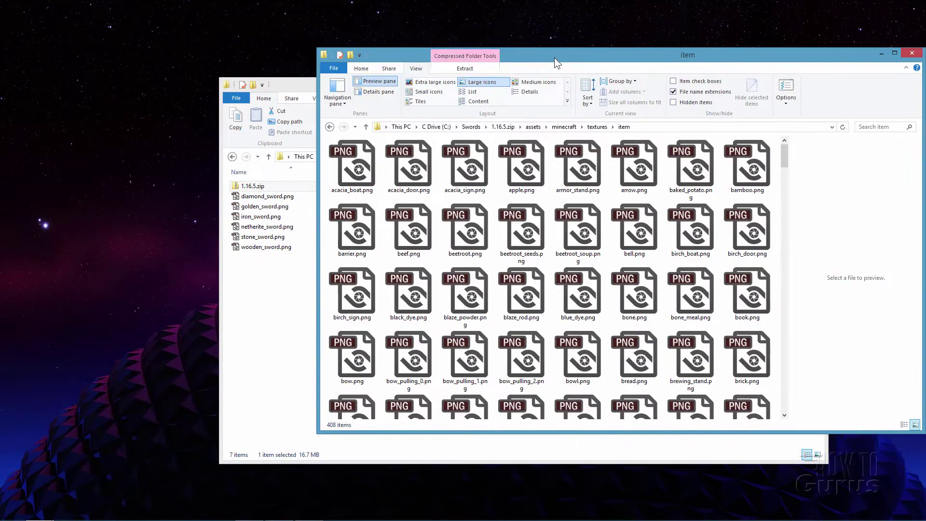
pyautogui.click(601, 128)
pyautogui.click(564, 127)
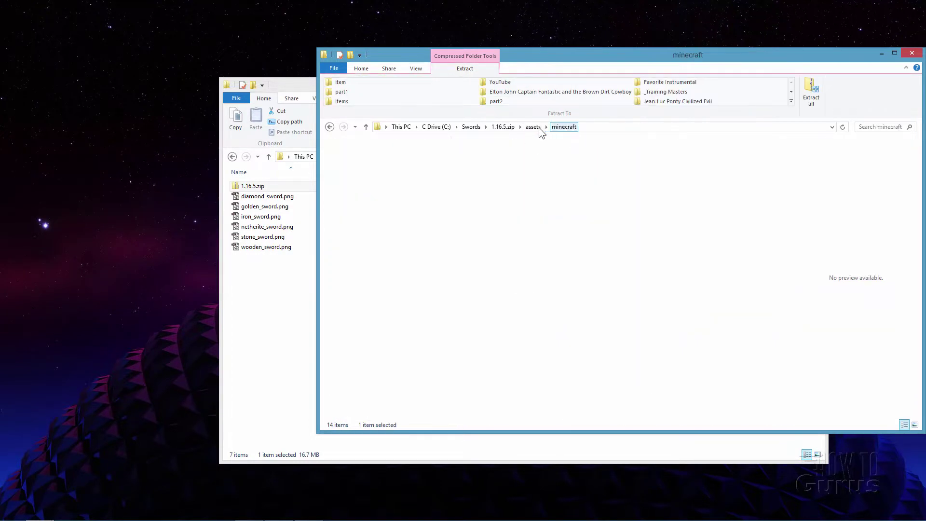
pyautogui.click(535, 126)
pyautogui.click(506, 127)
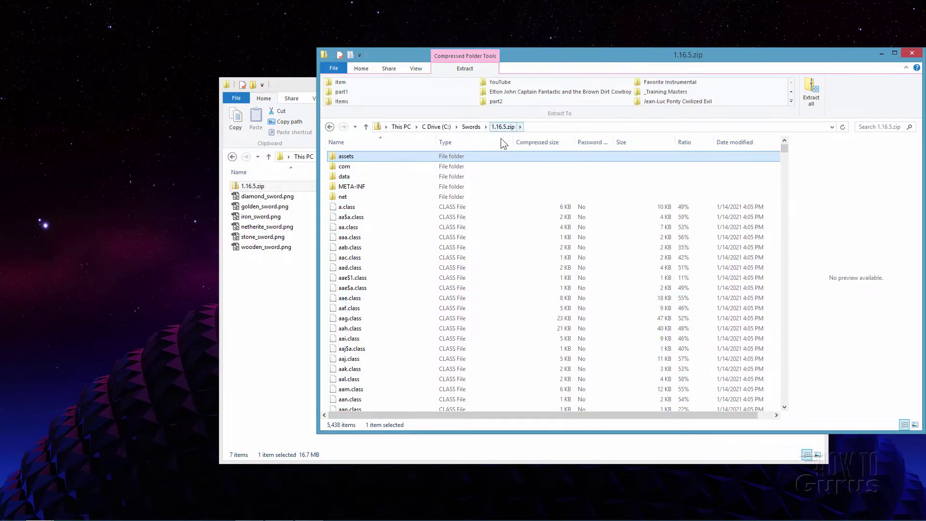
# Copy pack.mcmeta and pack.png together from the root of 1.16.5.zip into the Swords folder
pyautogui.moveTo(784, 149); pyautogui.dragTo(785, 380)
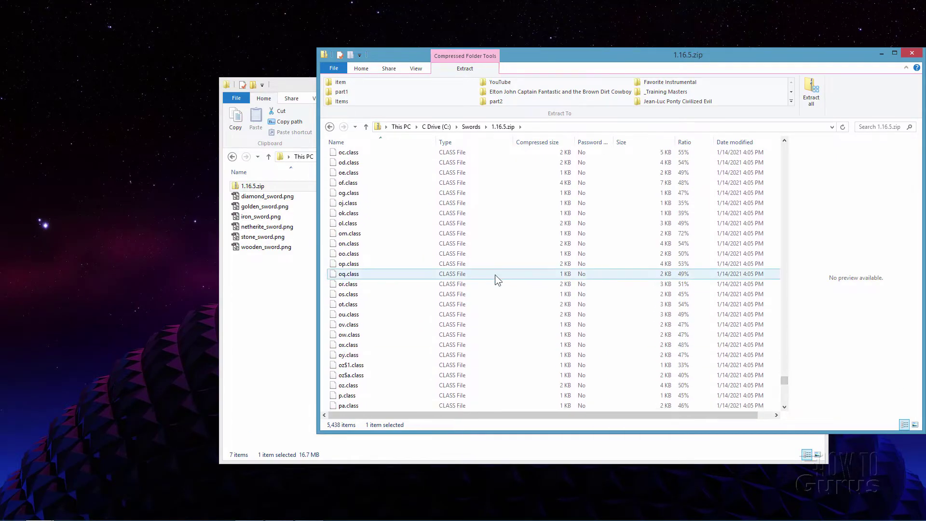
pyautogui.scroll(-7, 477, 266)
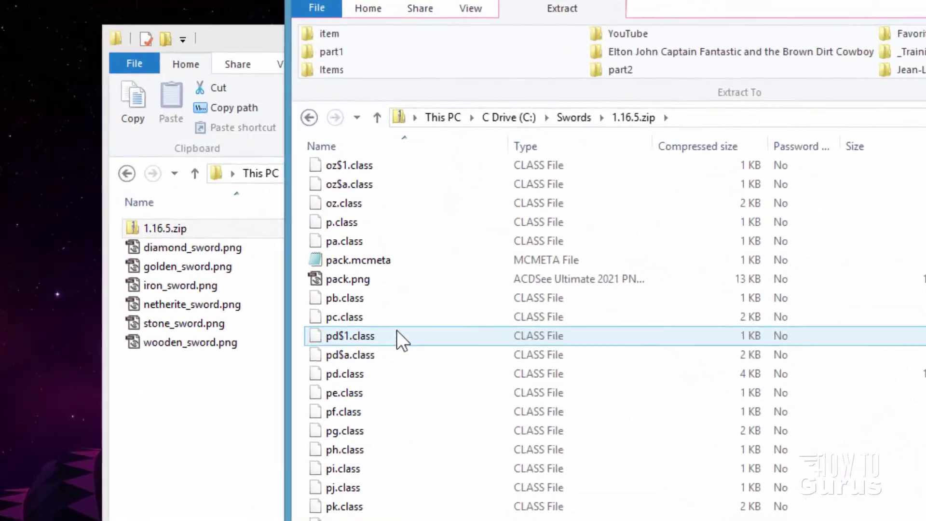
pyautogui.click(364, 203)
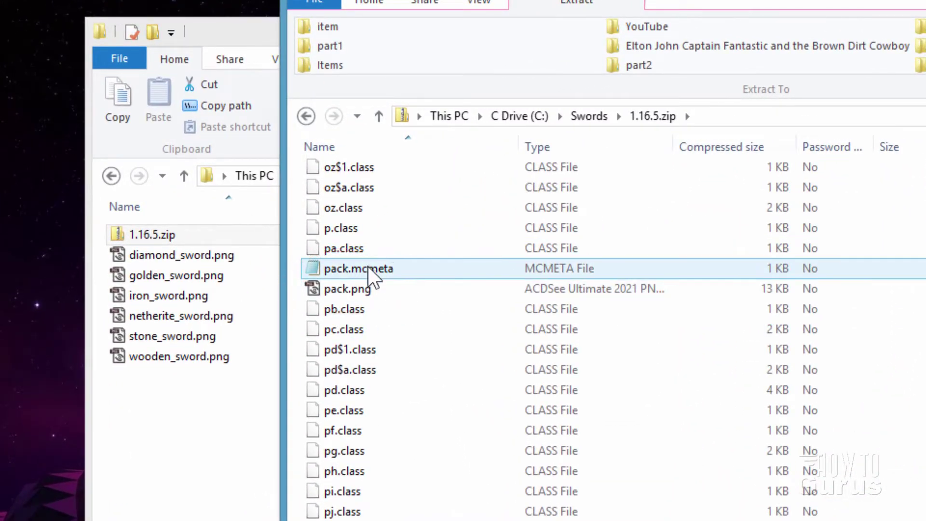
pyautogui.keyDown('ctrl'); pyautogui.click(352, 292); pyautogui.keyUp('ctrl')
pyautogui.moveTo(351, 291); pyautogui.dragTo(168, 455)
pyautogui.click(208, 467)
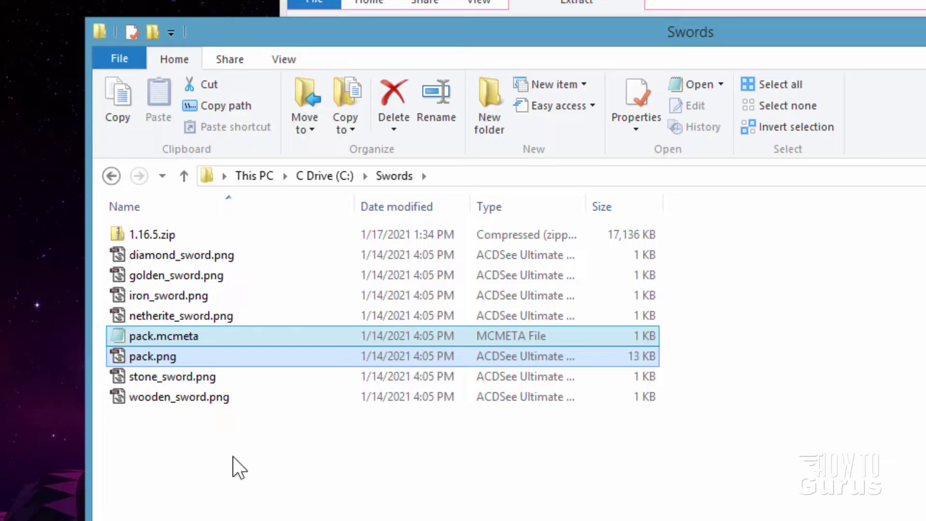
# Create a new folder named assets in the Swords folder
pyautogui.click(156, 496)
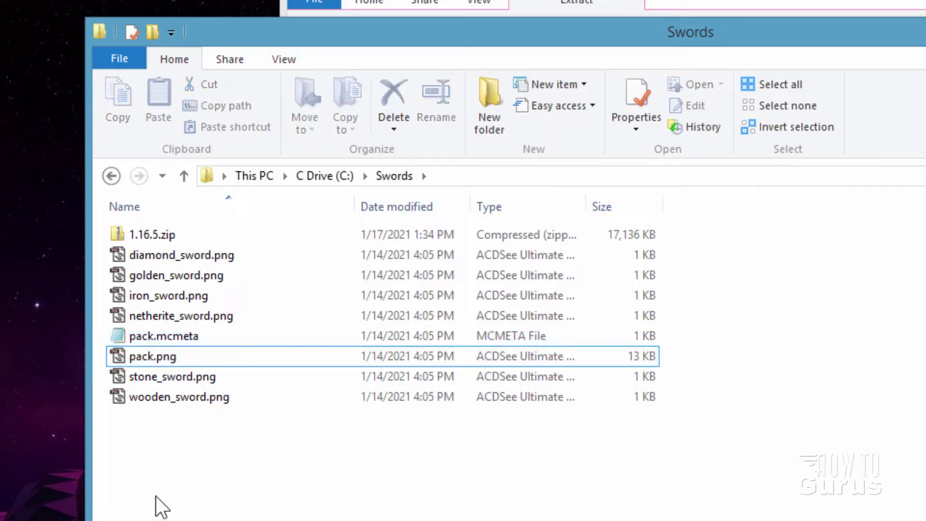
pyautogui.click(482, 126)
pyautogui.write('assets')
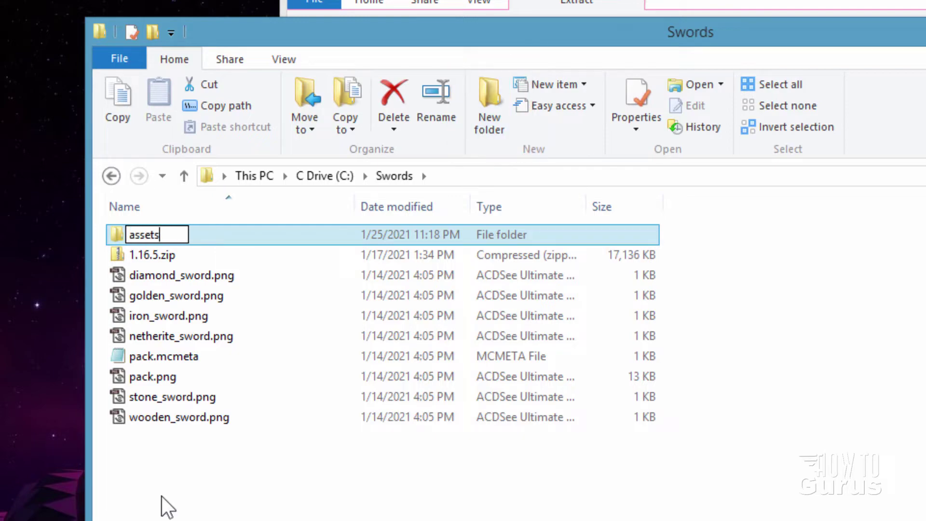
pyautogui.click(220, 483)
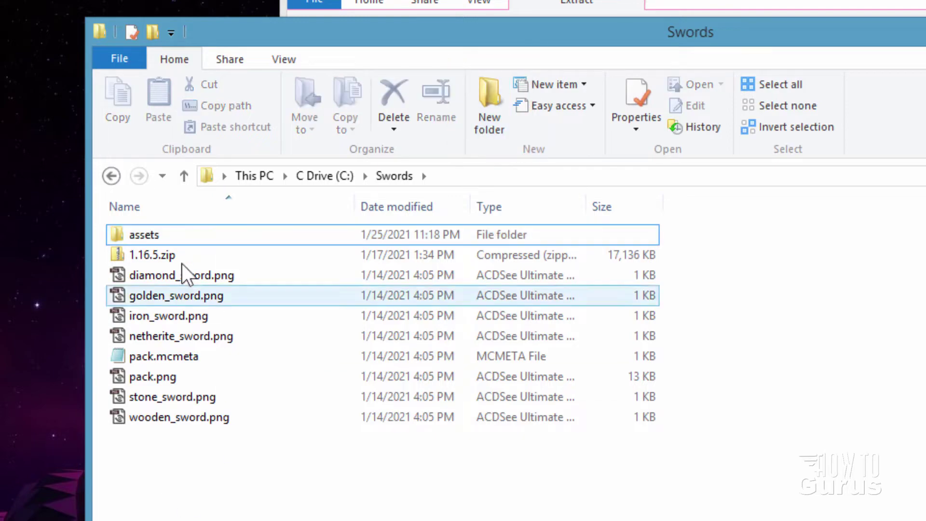
# Move the Swords window so its contents stay visible beside the archive window, and open assets\minecraft inside 1.16.5.zip
pyautogui.moveTo(734, 42); pyautogui.dragTo(643, 135)
pyautogui.click(772, 91)
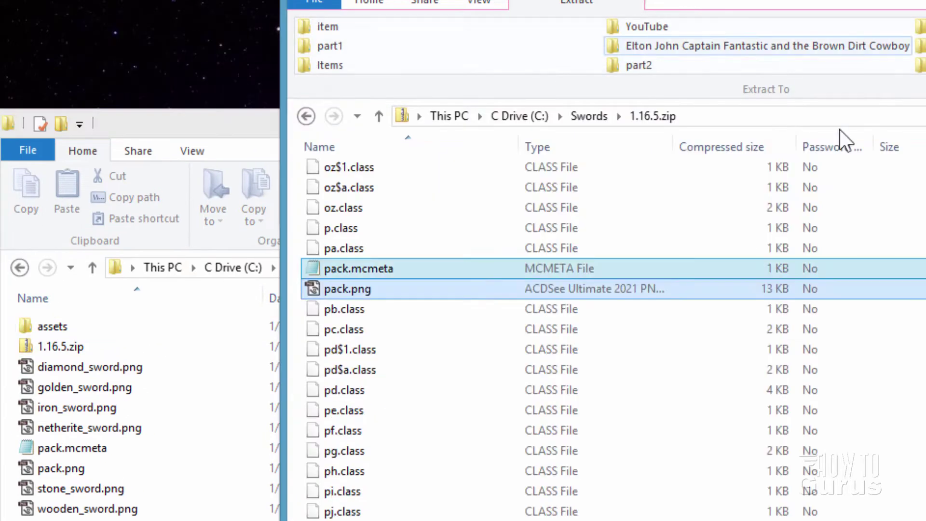
pyautogui.scroll(10, 554, 337)
pyautogui.scroll(15, 361, 289)
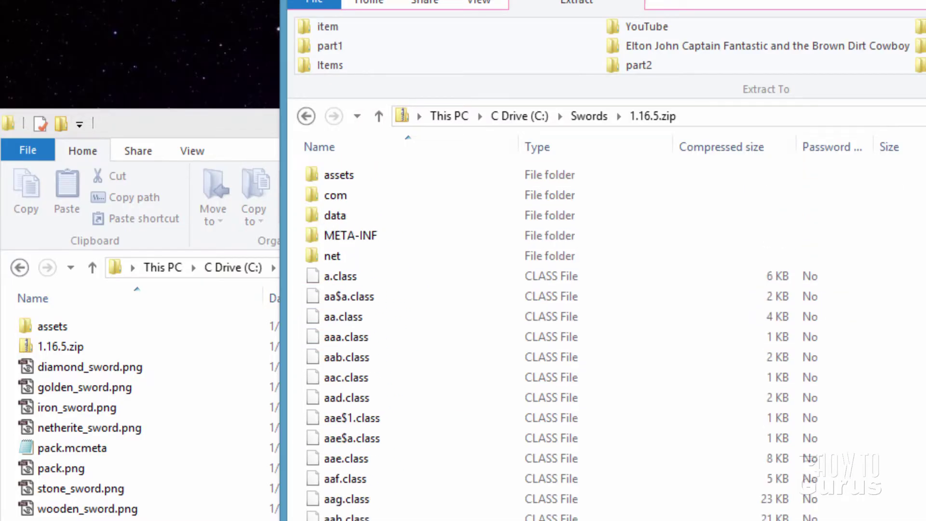
pyautogui.doubleClick(311, 171)
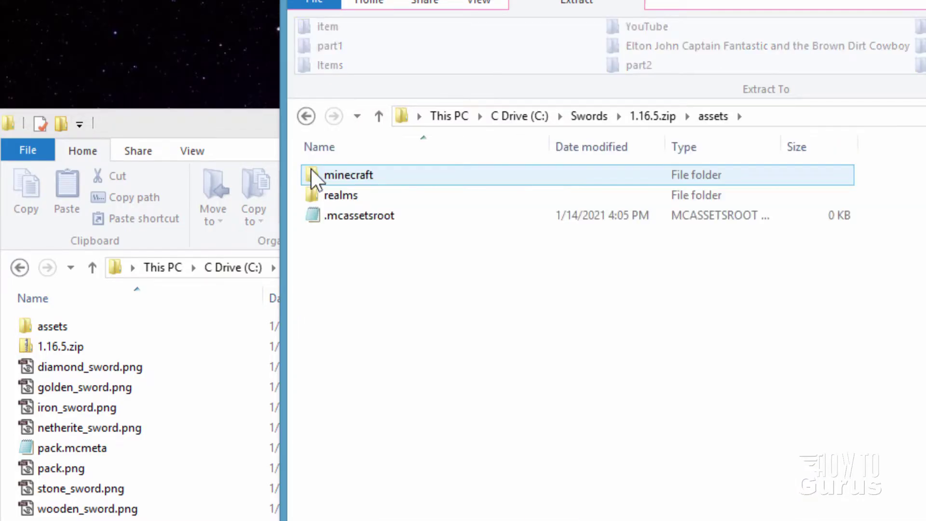
pyautogui.doubleClick(311, 171)
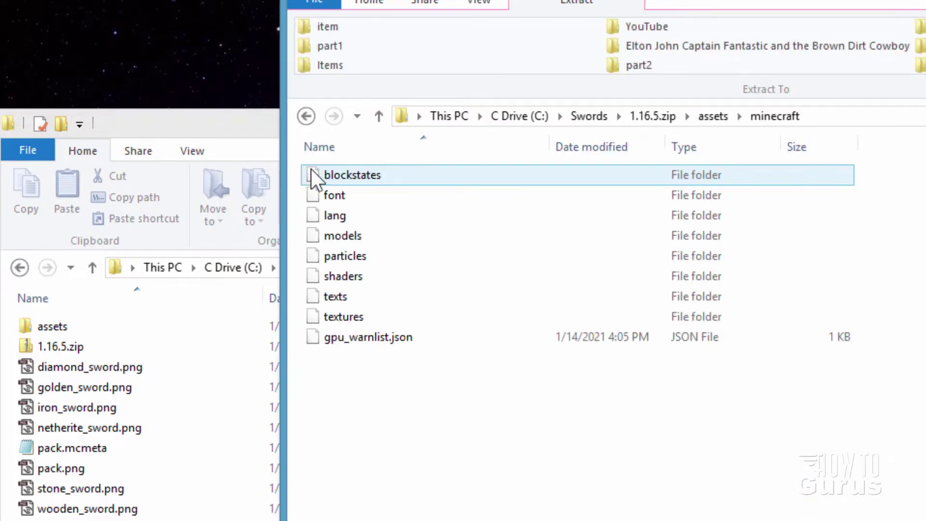
# Open textures\item inside 1.16.5.zip and reposition the Swords window so the archive's full folder path stays visible above it
pyautogui.doubleClick(321, 318)
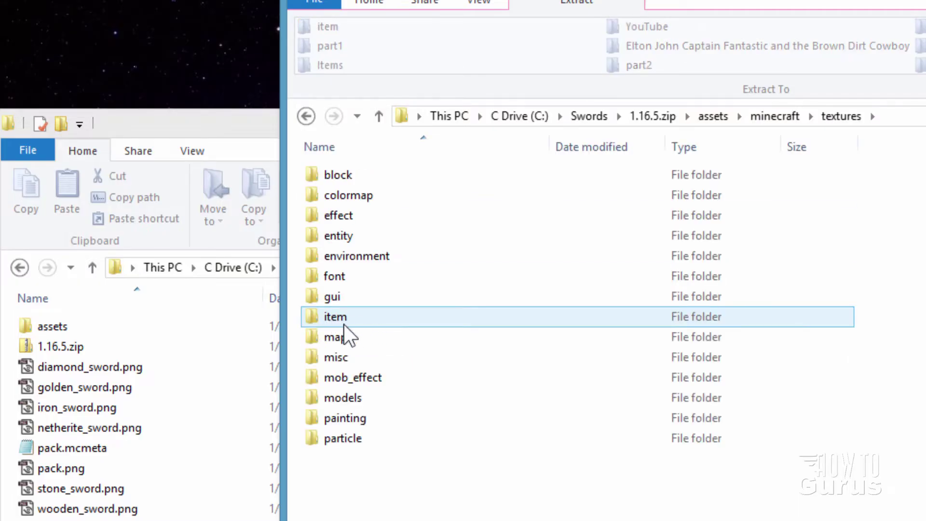
pyautogui.doubleClick(312, 317)
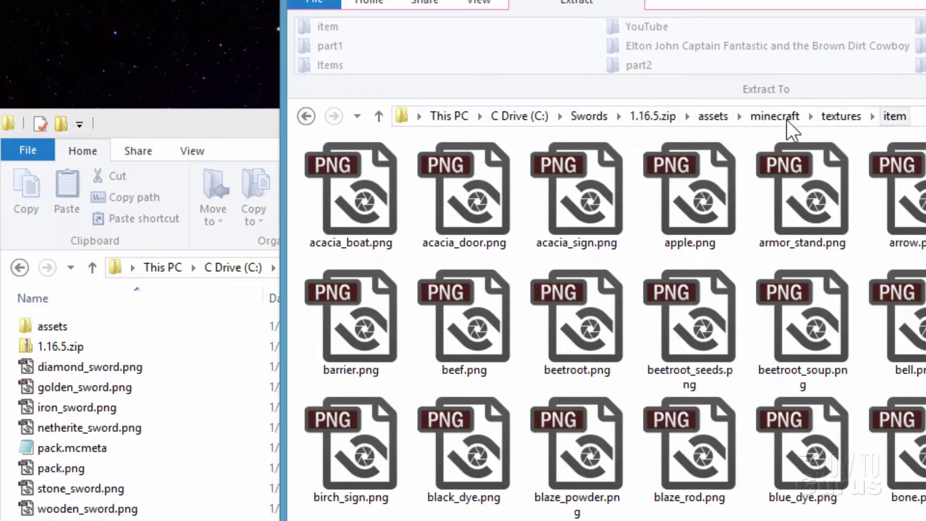
pyautogui.click(278, 138)
pyautogui.moveTo(510, 131); pyautogui.dragTo(785, 146)
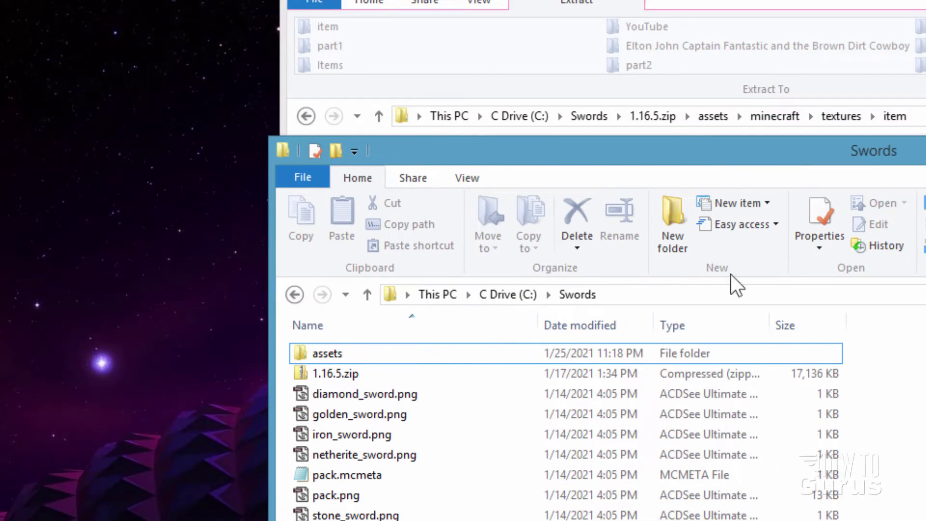
# Create a folder named minecraft inside the assets folder in Swords
pyautogui.doubleClick(303, 353)
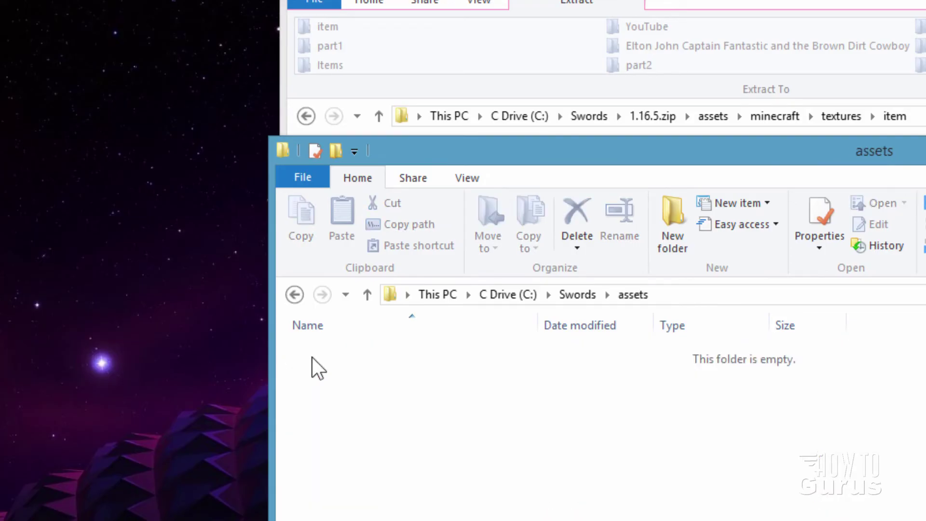
pyautogui.click(669, 237)
pyautogui.write('m')
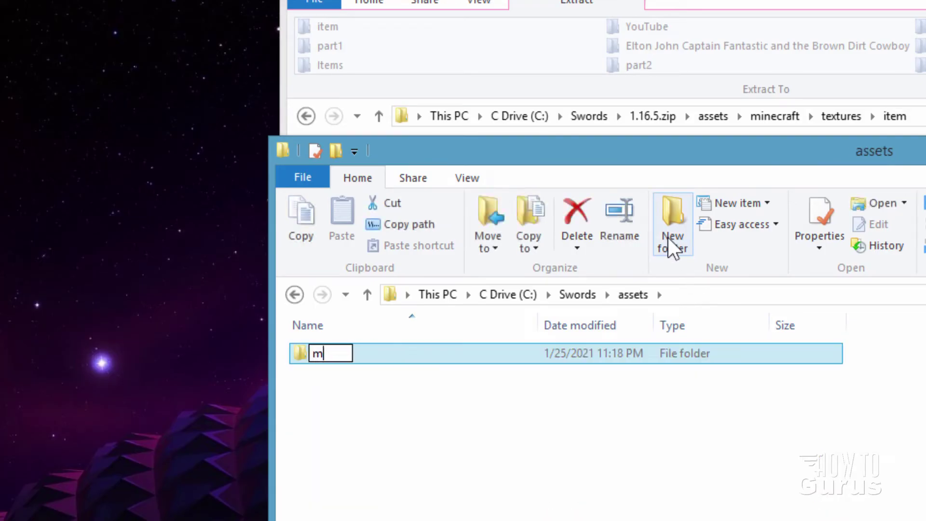
pyautogui.write('inecraft')
pyautogui.press('Return')
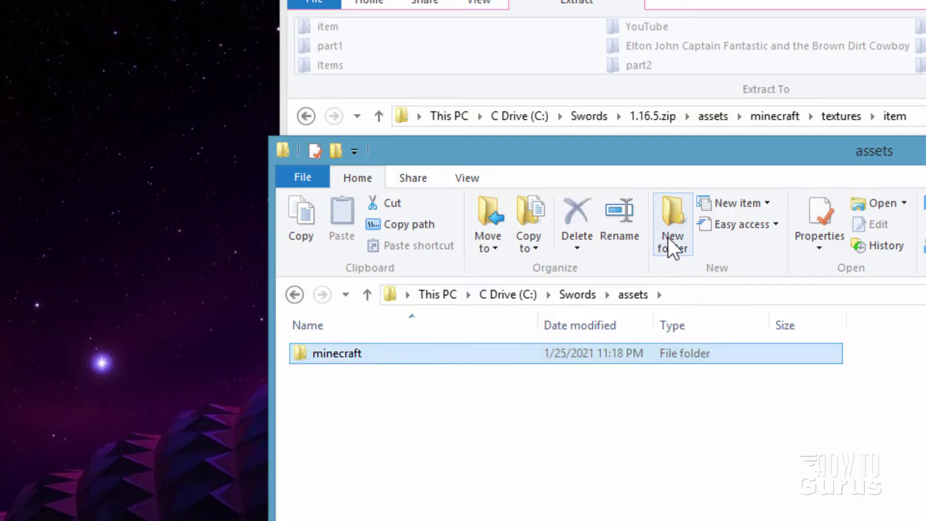
# Create a folder named textures inside the new minecraft folder
pyautogui.doubleClick(304, 356)
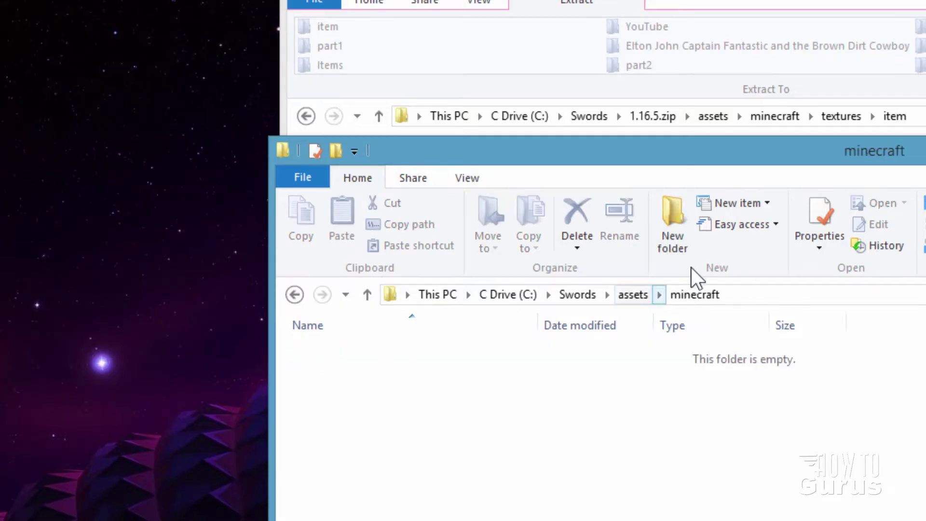
pyautogui.click(678, 247)
pyautogui.write('textures')
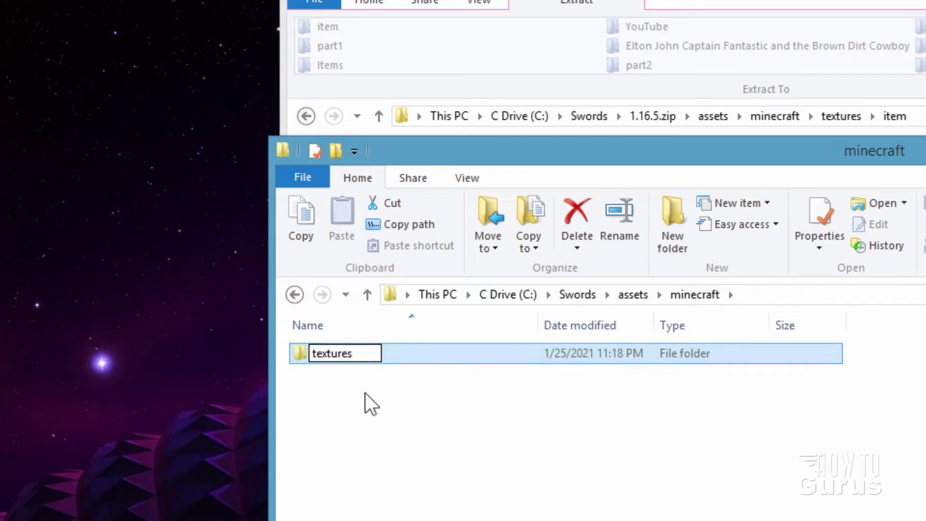
pyautogui.press('Return')
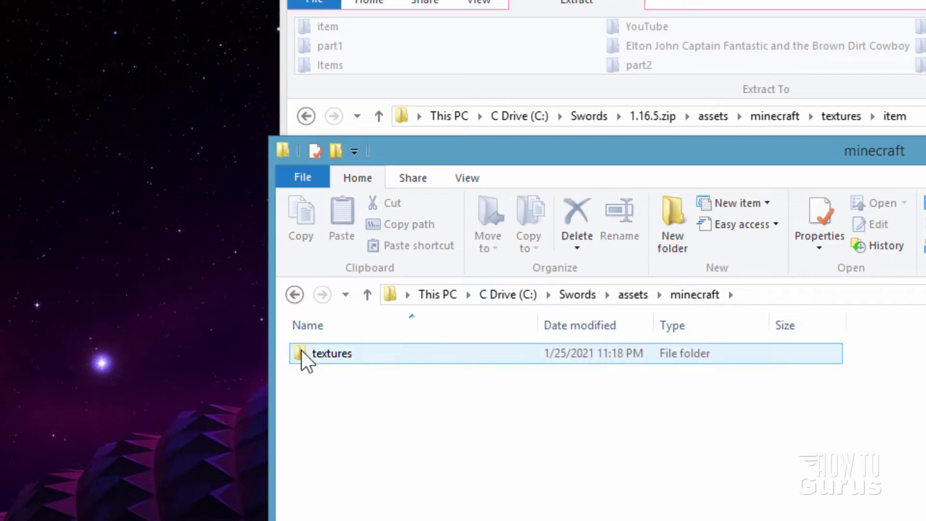
# Create a folder named item inside the textures folder and open it
pyautogui.doubleClick(304, 356)
pyautogui.click(673, 247)
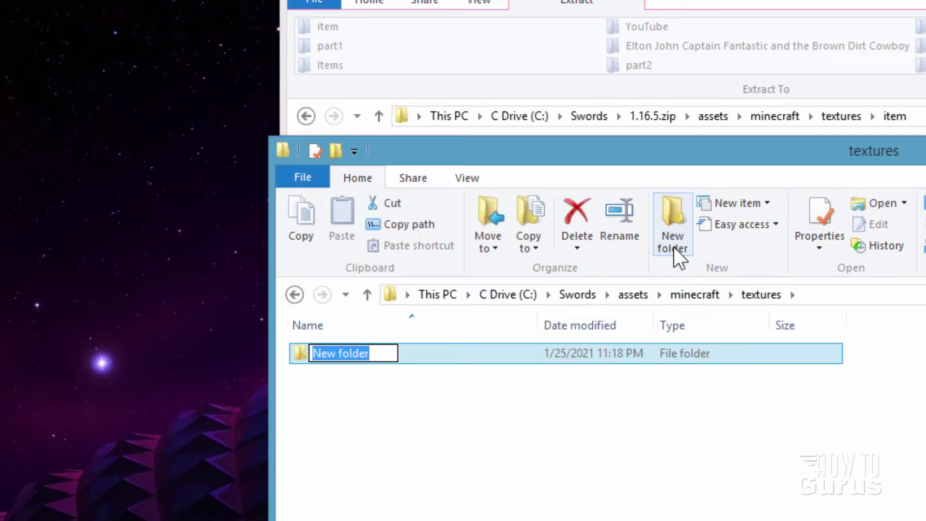
pyautogui.write('item')
pyautogui.press('Return')
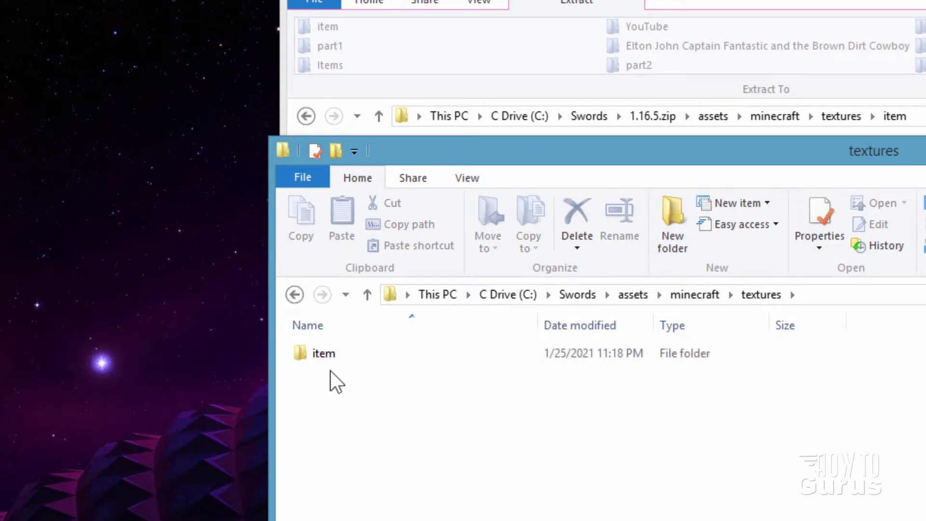
pyautogui.doubleClick(301, 356)
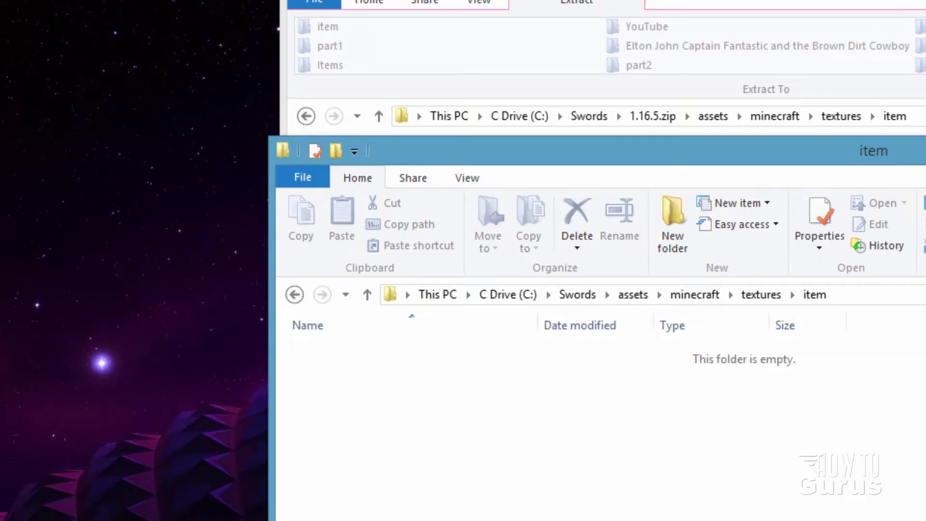
# Cut the diamond, golden, iron, netherite, stone and wooden sword PNG files together from the Swords folder
pyautogui.click(586, 296)
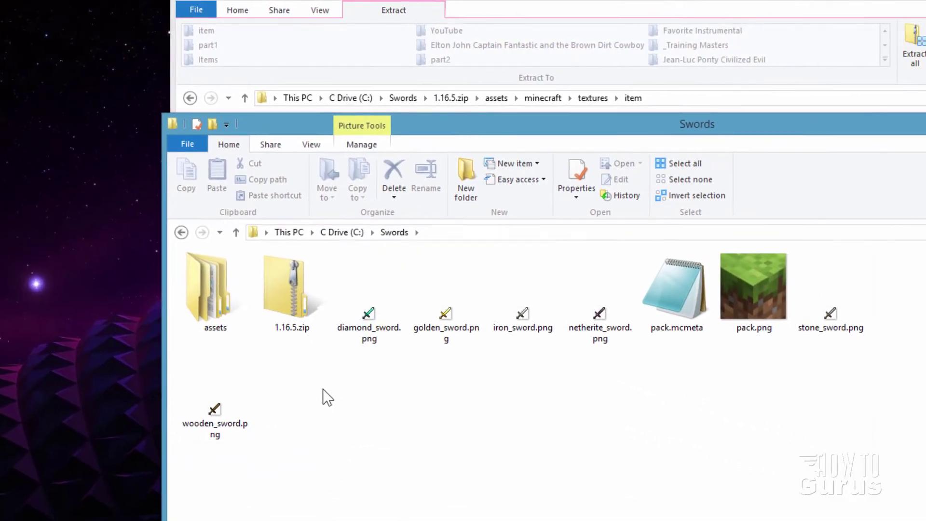
pyautogui.click(369, 315)
pyautogui.keyDown('ctrl'); pyautogui.click(446, 333); pyautogui.keyUp('ctrl')
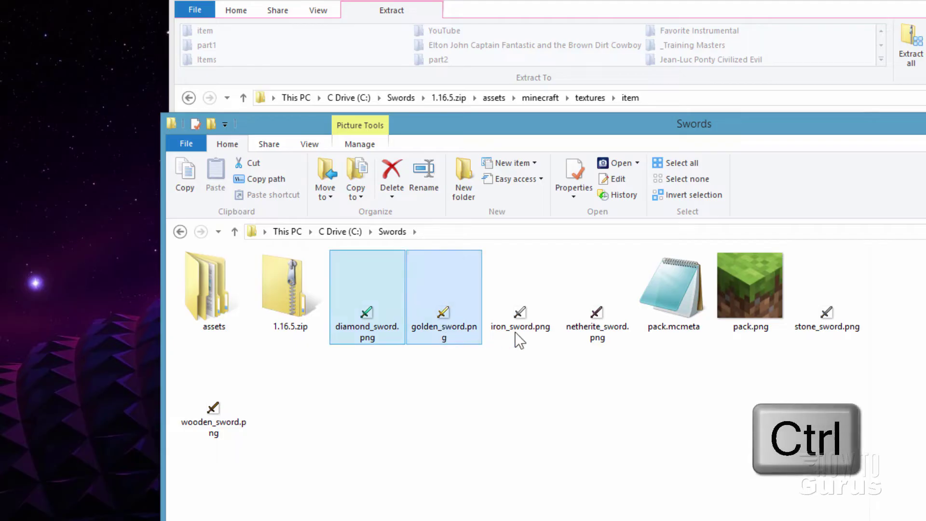
pyautogui.keyDown('ctrl'); pyautogui.click(526, 321); pyautogui.keyUp('ctrl')
pyautogui.keyDown('ctrl'); pyautogui.click(600, 314); pyautogui.keyUp('ctrl')
pyautogui.keyDown('ctrl'); pyautogui.click(819, 333); pyautogui.keyUp('ctrl')
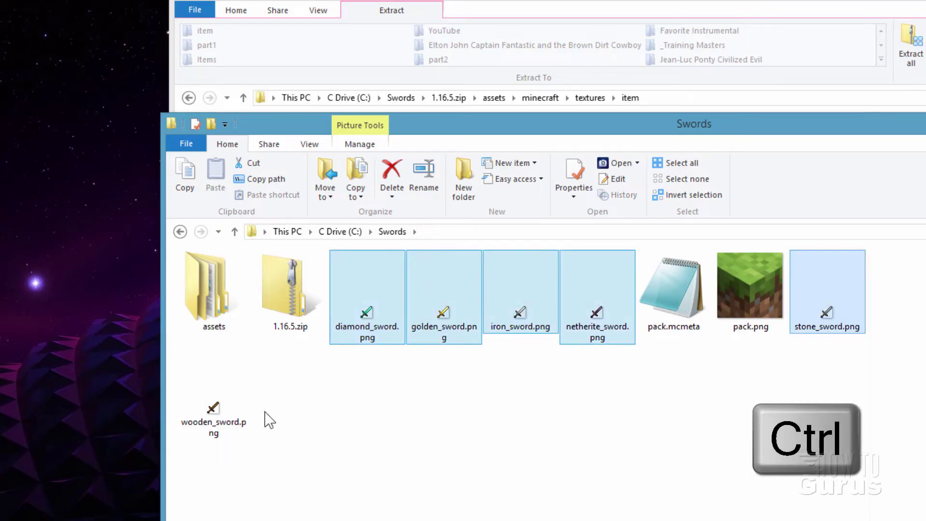
pyautogui.keyDown('ctrl'); pyautogui.click(216, 406); pyautogui.keyUp('ctrl')
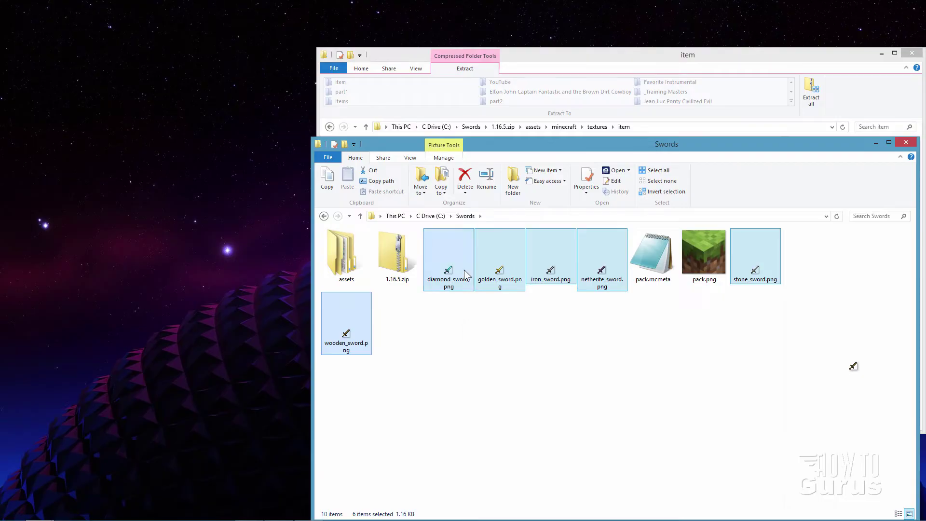
pyautogui.rightClick(449, 273)
pyautogui.click(479, 460)
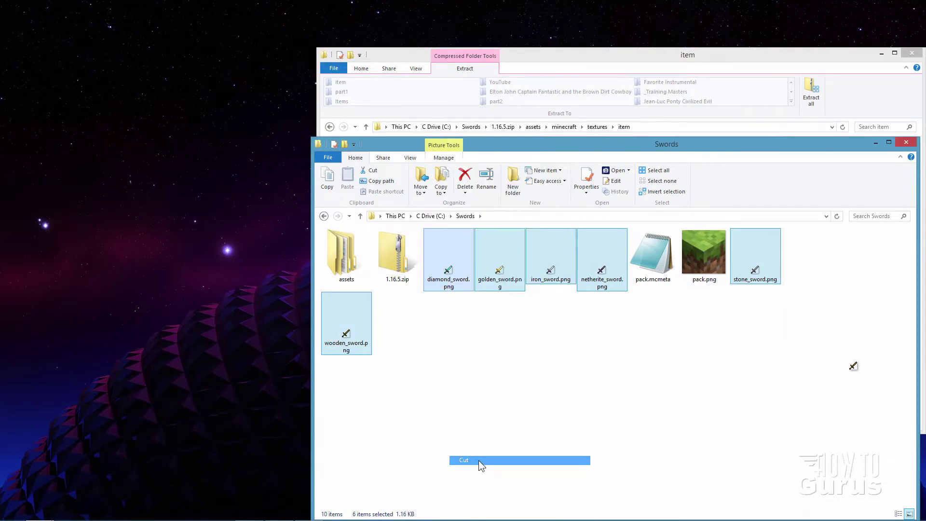
# Paste the cut sword files into assets\minecraft\textures\item in the Swords folder
pyautogui.doubleClick(341, 265)
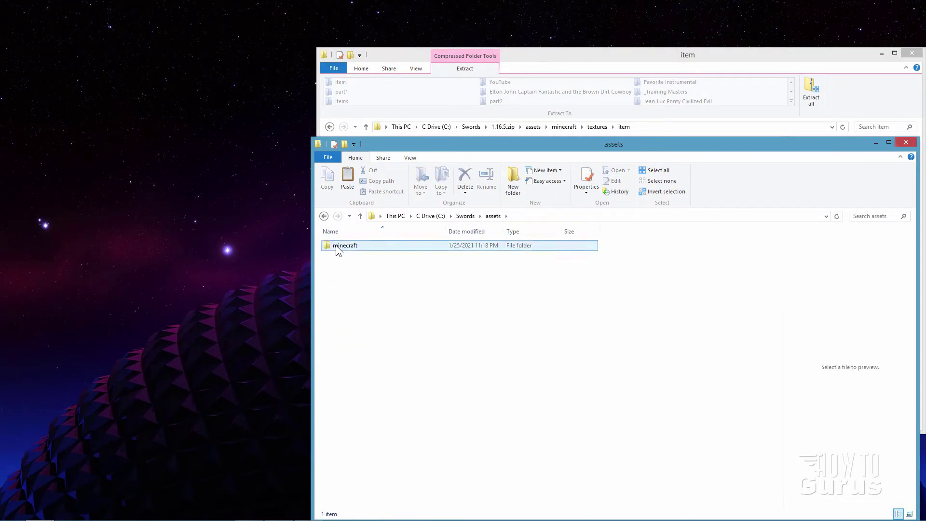
pyautogui.doubleClick(336, 246)
pyautogui.doubleClick(338, 245)
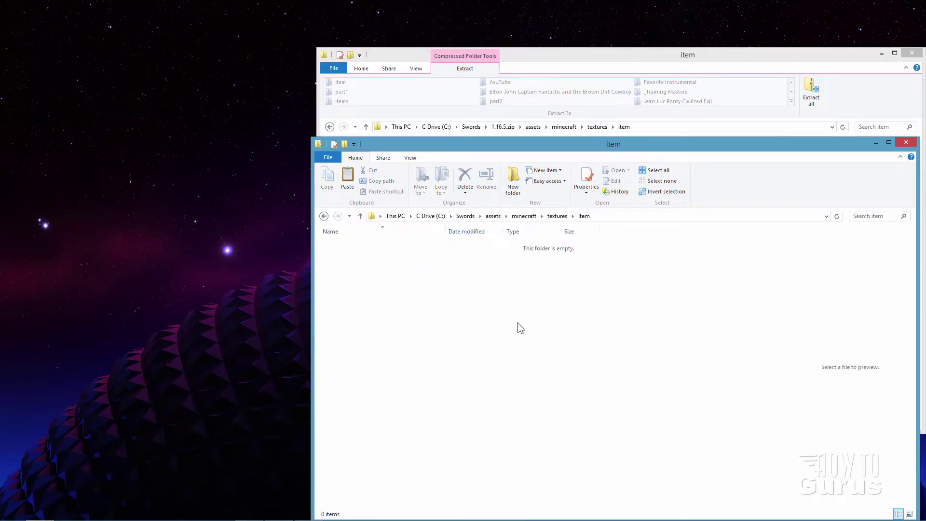
pyautogui.rightClick(487, 302)
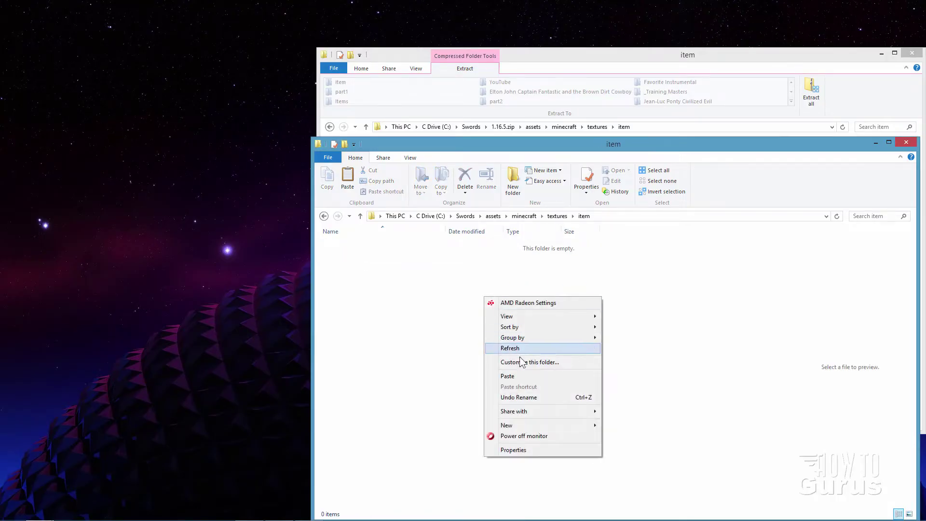
pyautogui.click(509, 380)
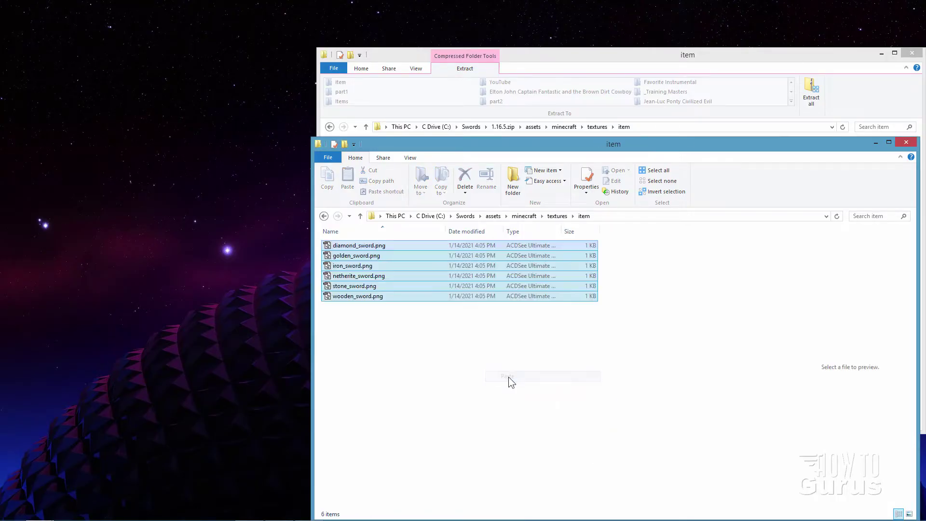
pyautogui.click(370, 323)
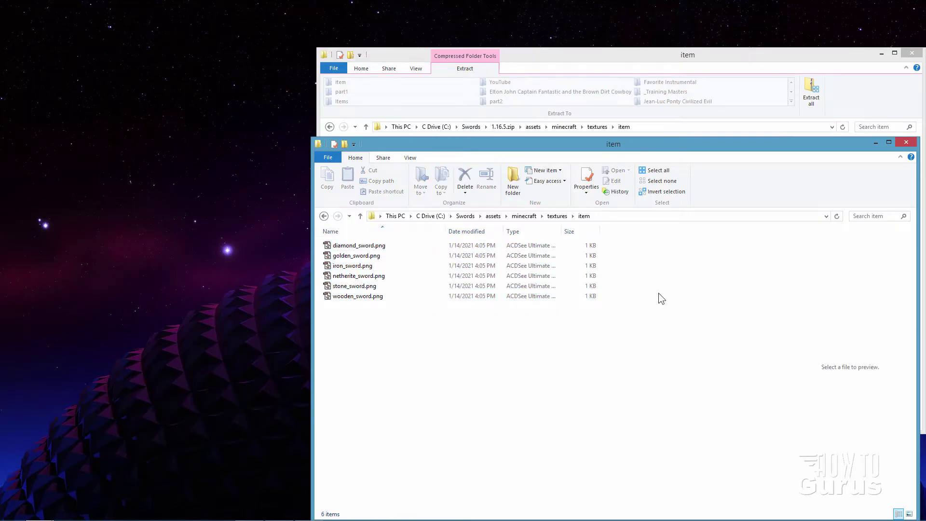
# Show the item folder's contents as large icons and return to the Swords folder
pyautogui.click(410, 158)
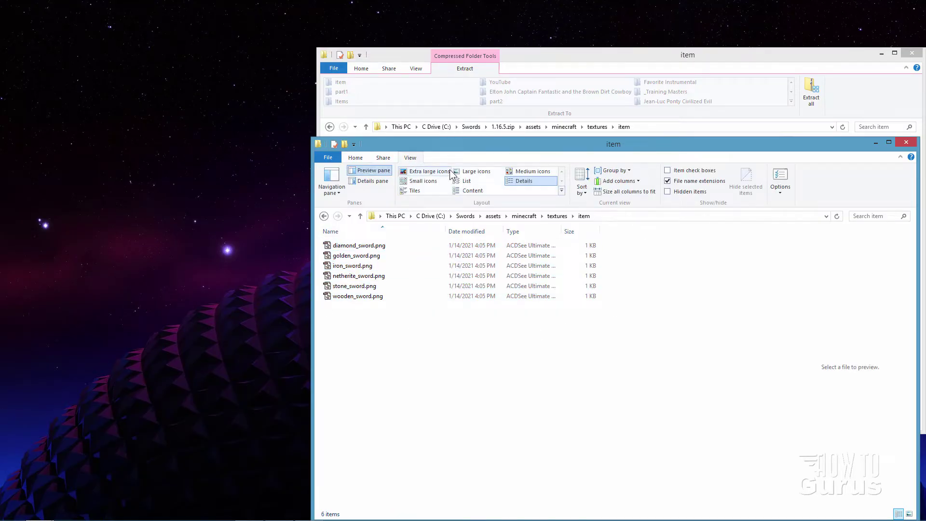
pyautogui.click(475, 171)
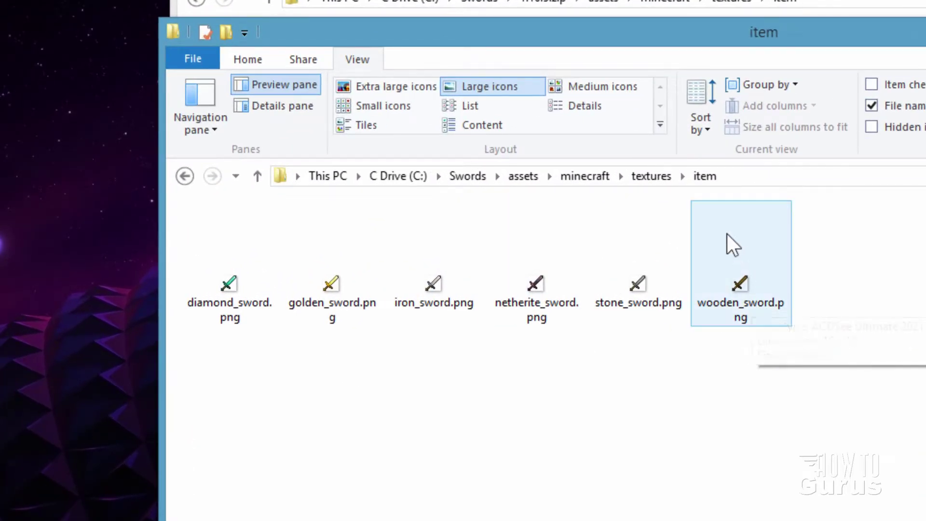
pyautogui.click(468, 176)
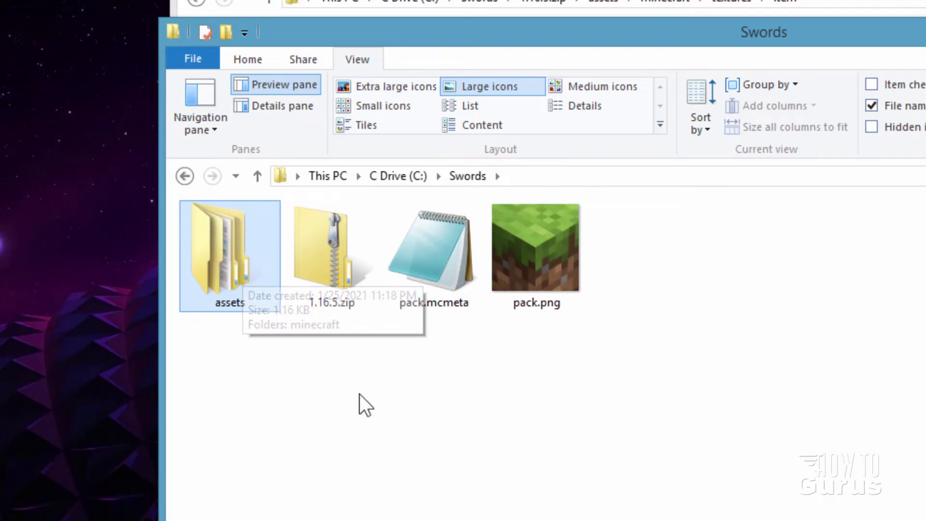
# Examine the pack.mcmeta and pack.png files in the Swords folder, including their type and size details
pyautogui.click(455, 304)
pyautogui.click(537, 251)
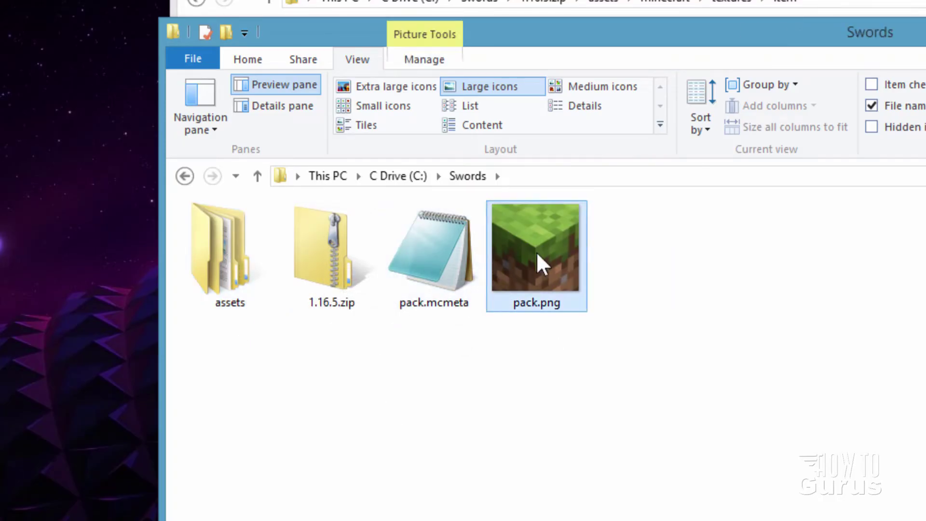
pyautogui.keyDown('ctrl'); pyautogui.click(455, 251); pyautogui.keyUp('ctrl')
pyautogui.click(455, 250)
pyautogui.click(525, 248)
pyautogui.keyDown('ctrl'); pyautogui.click(454, 256); pyautogui.keyUp('ctrl')
pyautogui.click(454, 256)
pyautogui.keyDown('ctrl'); pyautogui.click(526, 248); pyautogui.keyUp('ctrl')
pyautogui.click(525, 248)
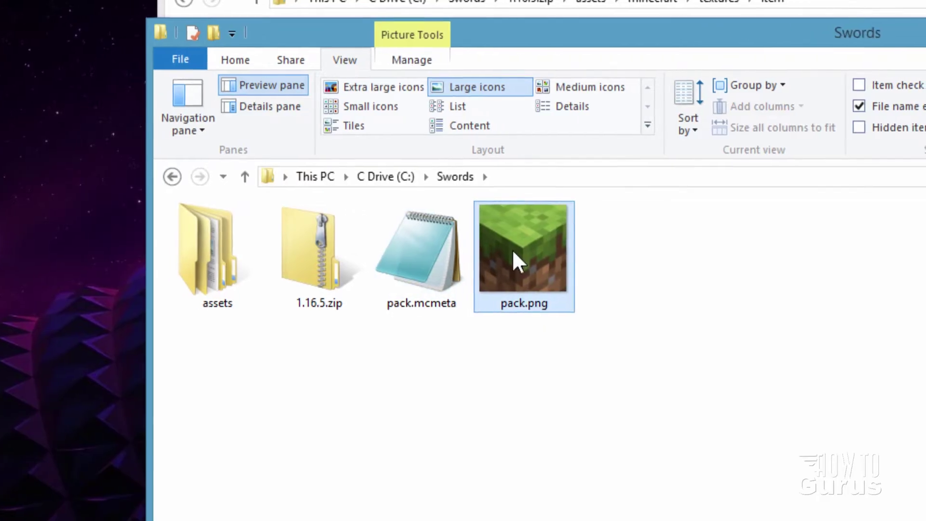
pyautogui.moveTo(484, 268)
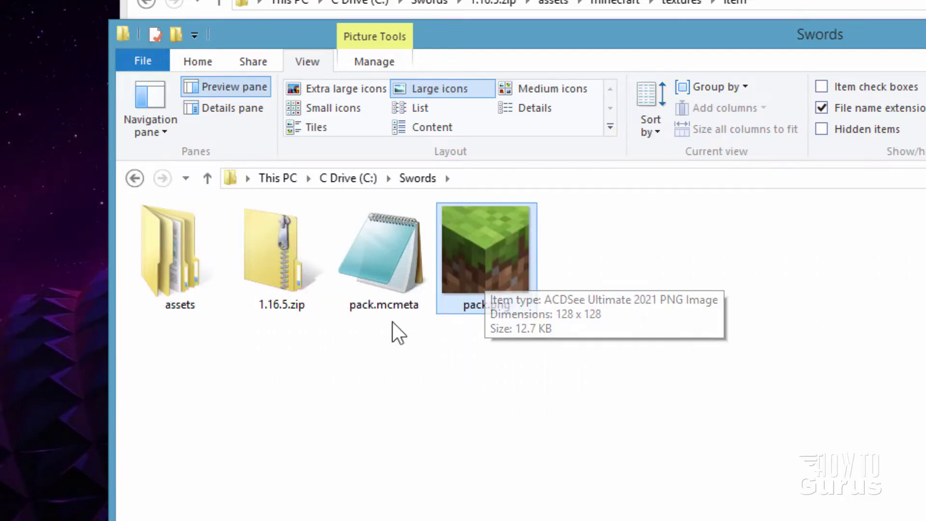
pyautogui.keyDown('ctrl'); pyautogui.click(376, 262); pyautogui.keyUp('ctrl')
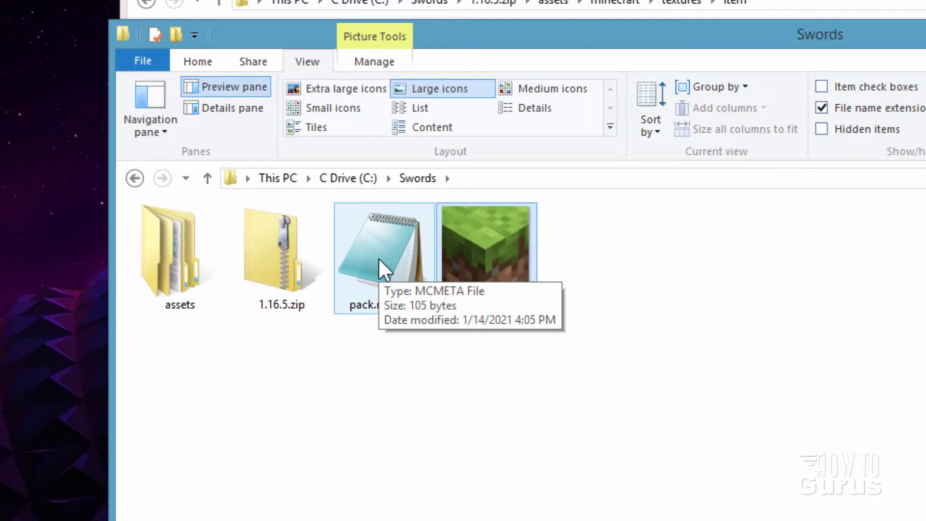
# Review the programs available for opening pack.mcmeta, including the additional options, and close the list without choosing one
pyautogui.click(378, 258)
pyautogui.rightClick(378, 259)
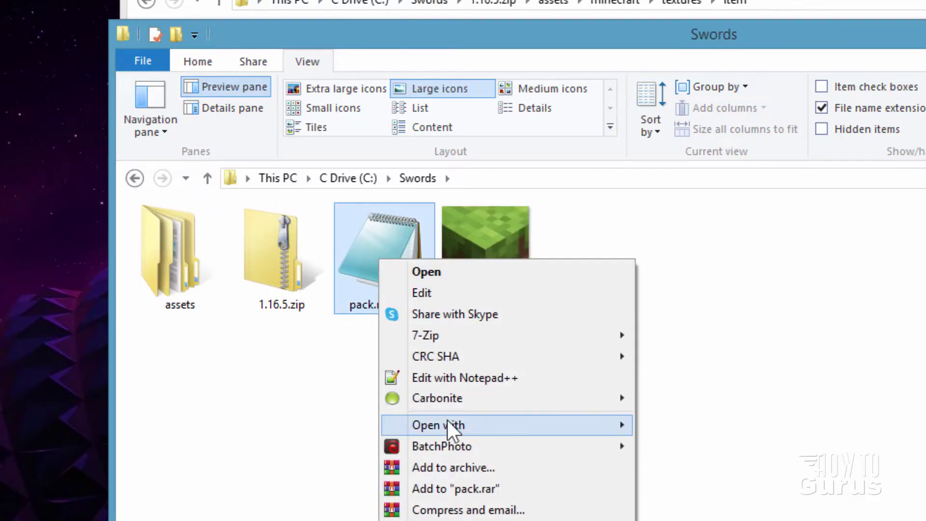
pyautogui.moveTo(430, 424)
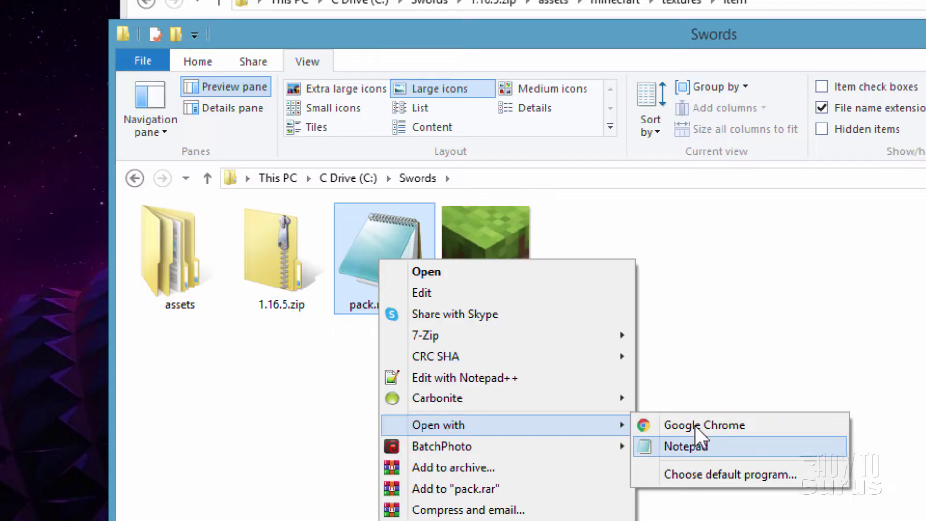
pyautogui.click(725, 472)
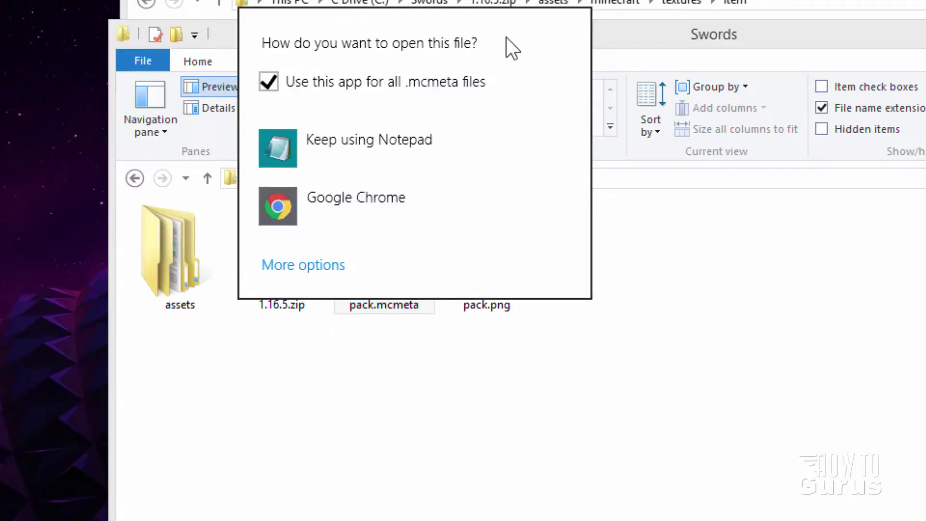
pyautogui.click(316, 266)
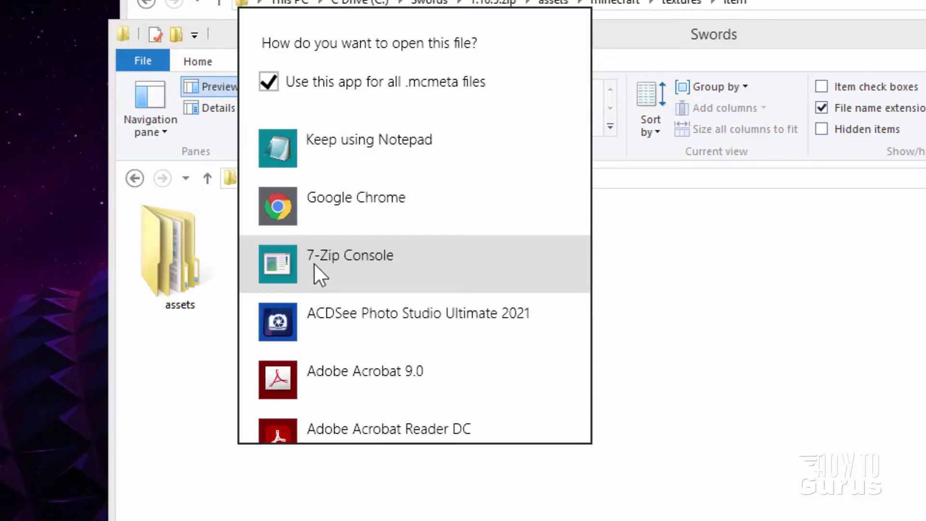
pyautogui.moveTo(578, 186)
pyautogui.mouseDown()
pyautogui.moveTo(584, 266)
pyautogui.moveTo(579, 182)
pyautogui.mouseUp()
pyautogui.click(732, 244)
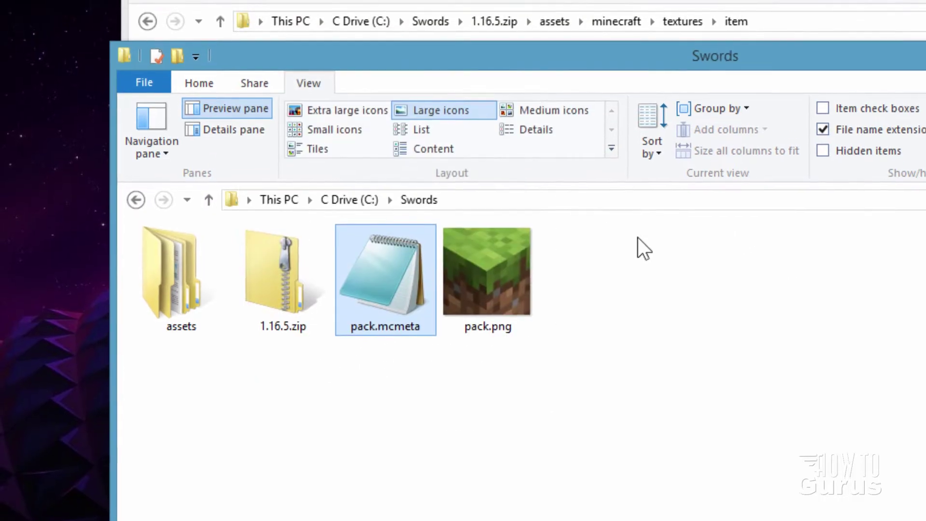
# Change the description in pack.mcmeta to "Swords", then save and close the file
pyautogui.doubleClick(386, 284)
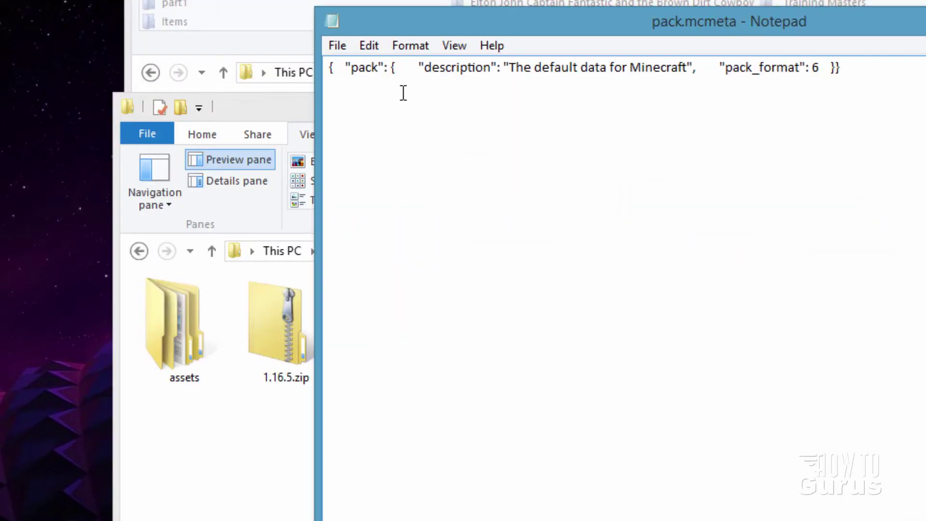
pyautogui.moveTo(821, 68); pyautogui.dragTo(715, 67)
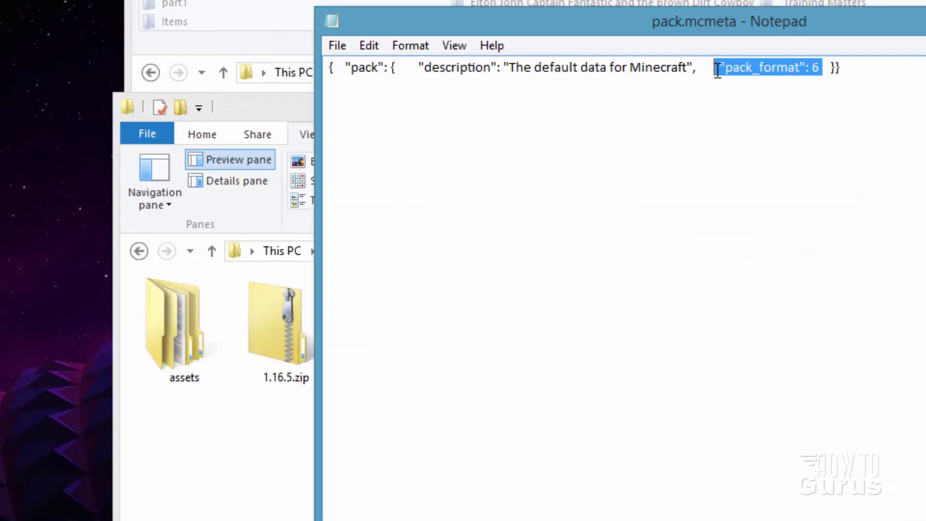
pyautogui.click(774, 70)
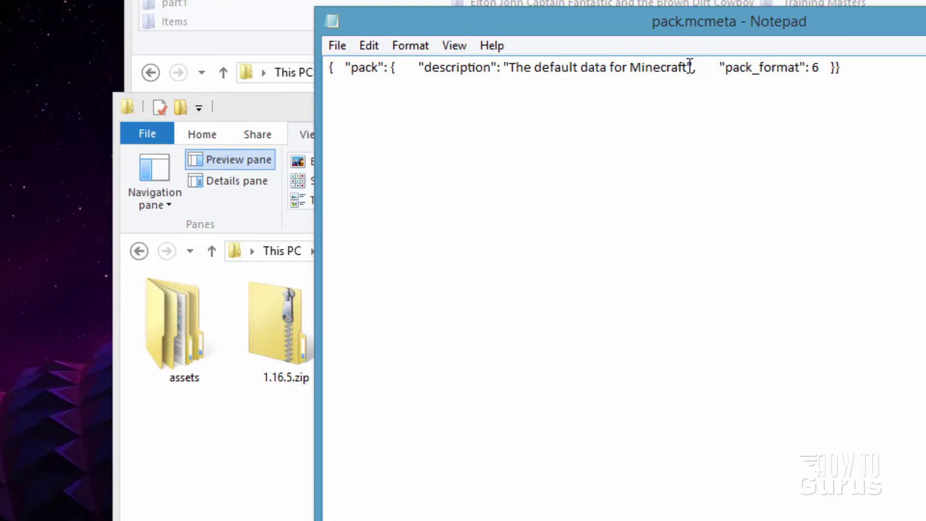
pyautogui.moveTo(688, 62); pyautogui.dragTo(514, 69)
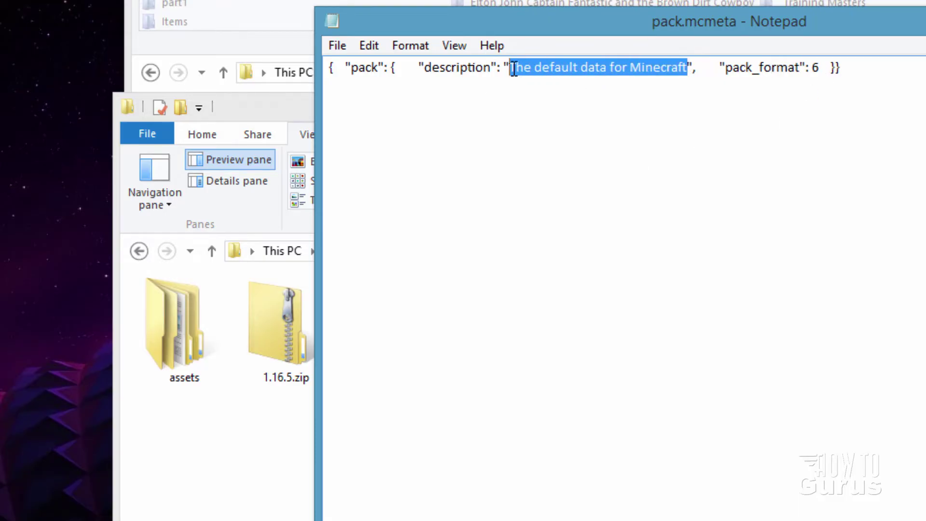
pyautogui.write('Swords')
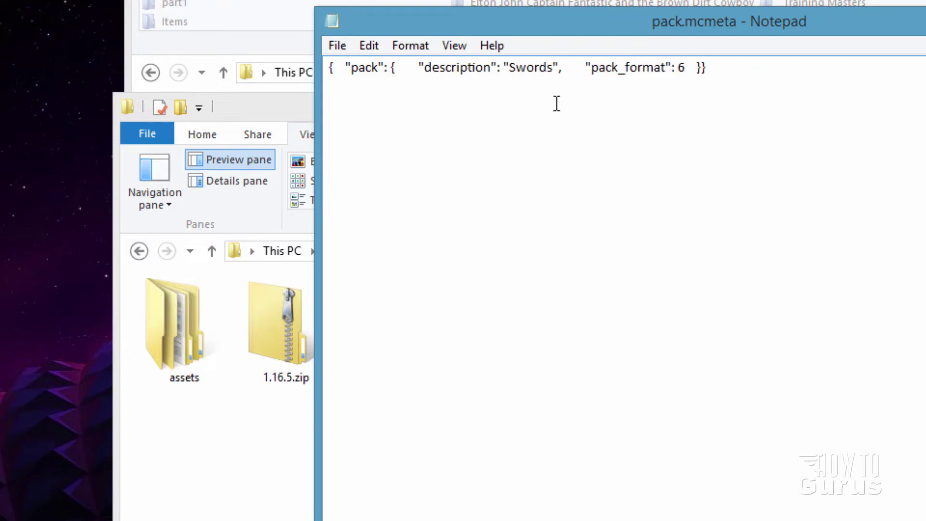
pyautogui.click(342, 46)
pyautogui.click(368, 107)
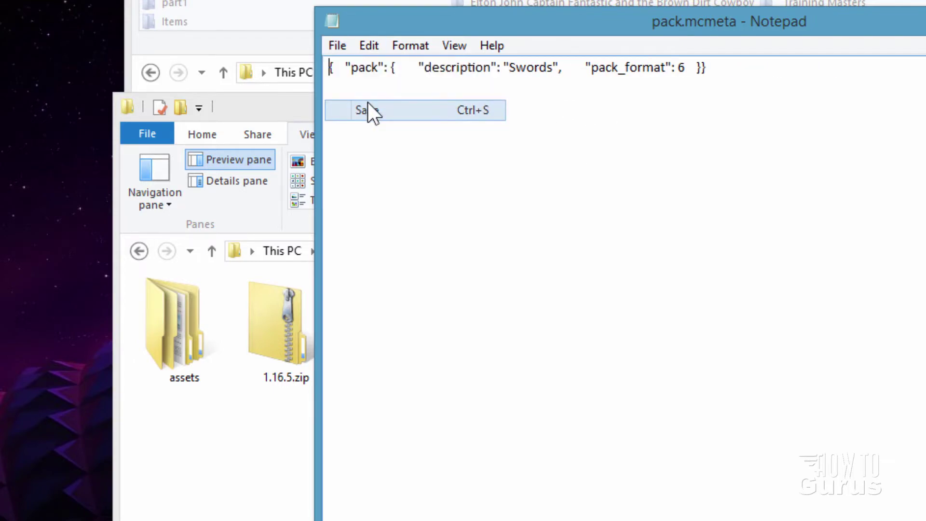
pyautogui.hotkey('alt', 'F4')
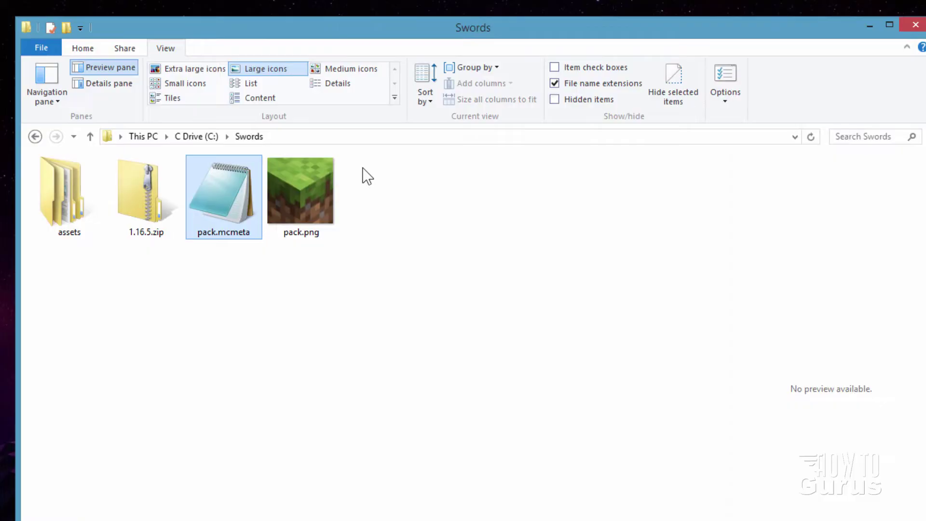
# Open the assets\minecraft\textures\item folder inside Swords
pyautogui.doubleClick(193, 338)
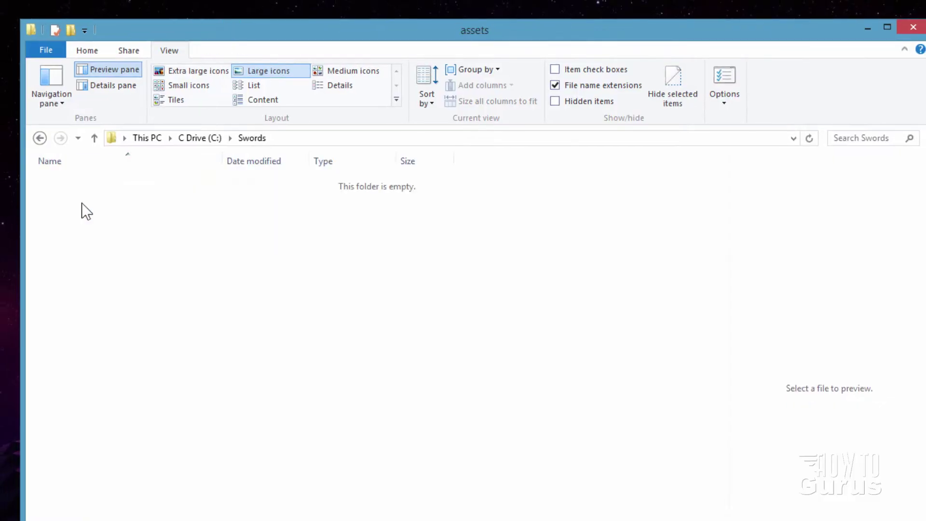
pyautogui.doubleClick(62, 184)
pyautogui.doubleClick(62, 184)
pyautogui.doubleClick(62, 184)
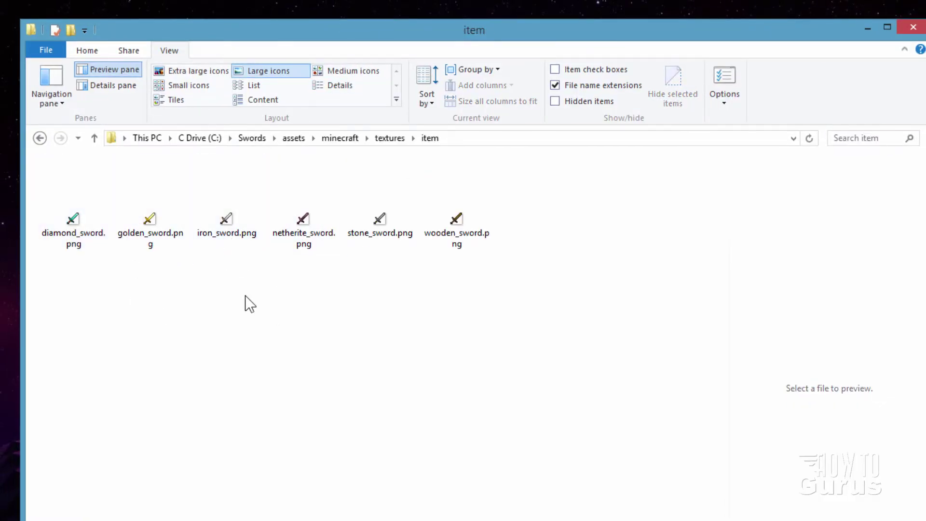
# Open iron_sword.png from the item folder as a separate image in paint.net
pyautogui.click(230, 224)
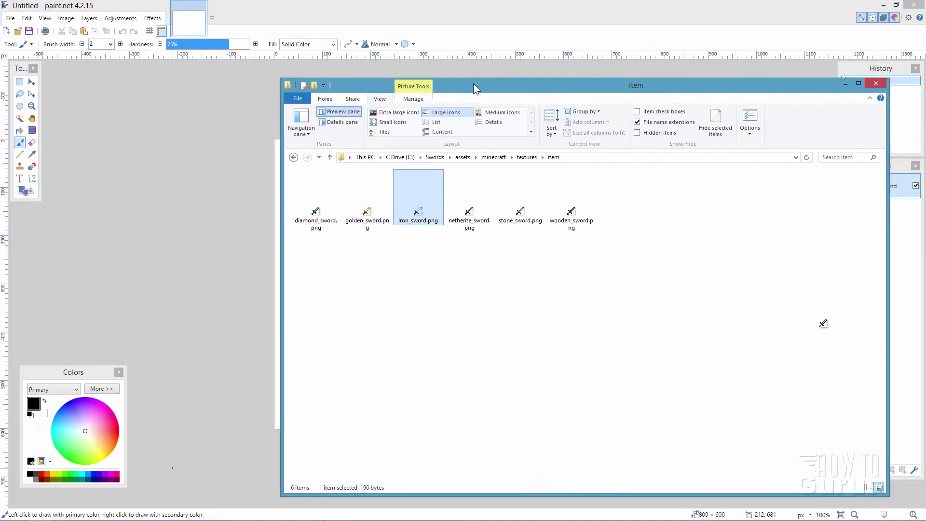
pyautogui.moveTo(473, 83); pyautogui.dragTo(488, 83)
pyautogui.moveTo(367, 210); pyautogui.dragTo(225, 202)
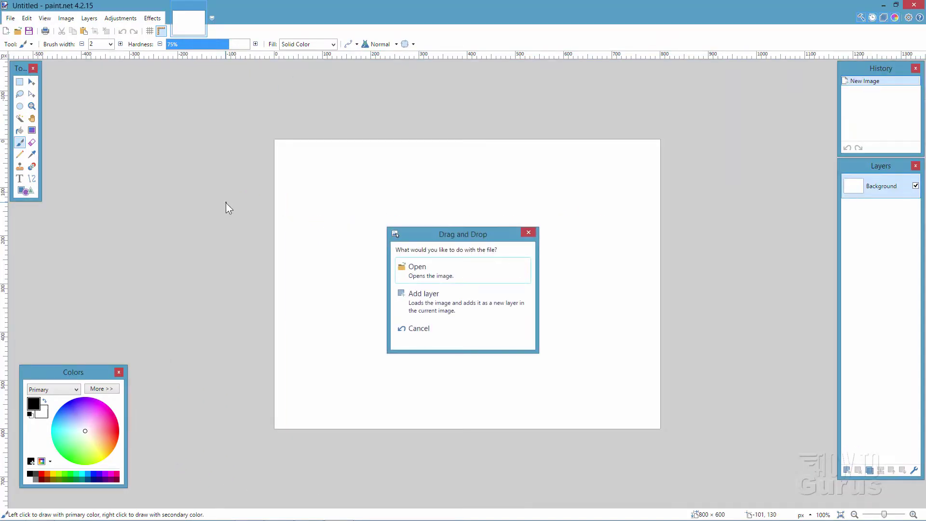
pyautogui.click(421, 268)
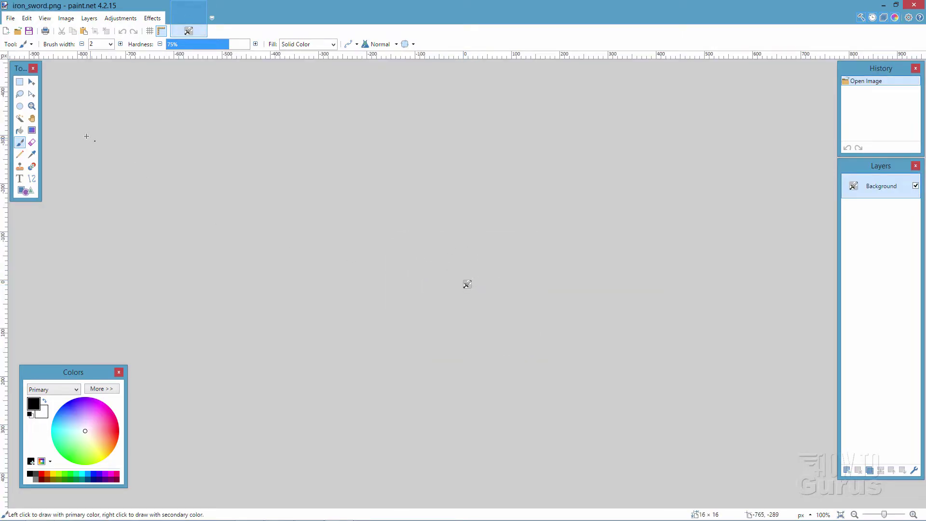
# Magnify the iron sword image to 1000% and examine its individual pixels
pyautogui.click(32, 106)
pyautogui.click(458, 281)
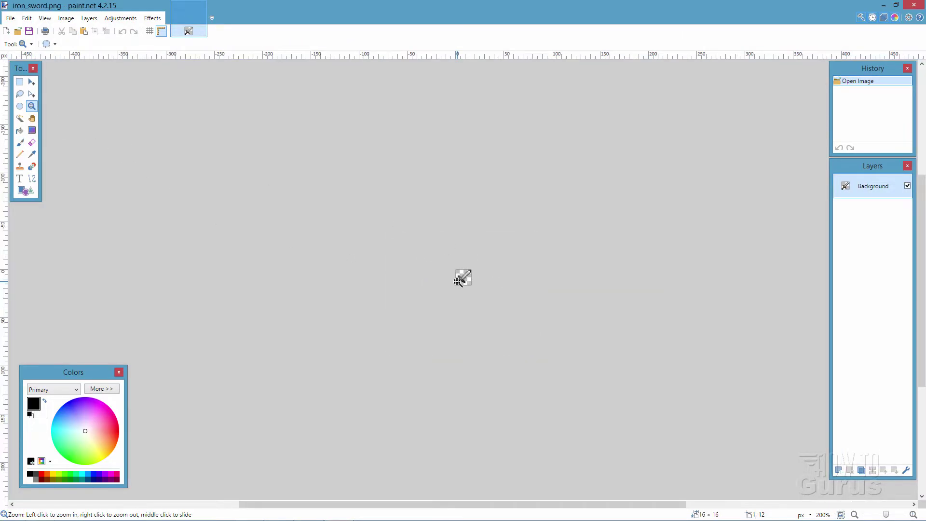
pyautogui.click(458, 281)
pyautogui.click(458, 281)
pyautogui.click(458, 281)
pyautogui.click(459, 281)
pyautogui.click(460, 281)
pyautogui.click(460, 281)
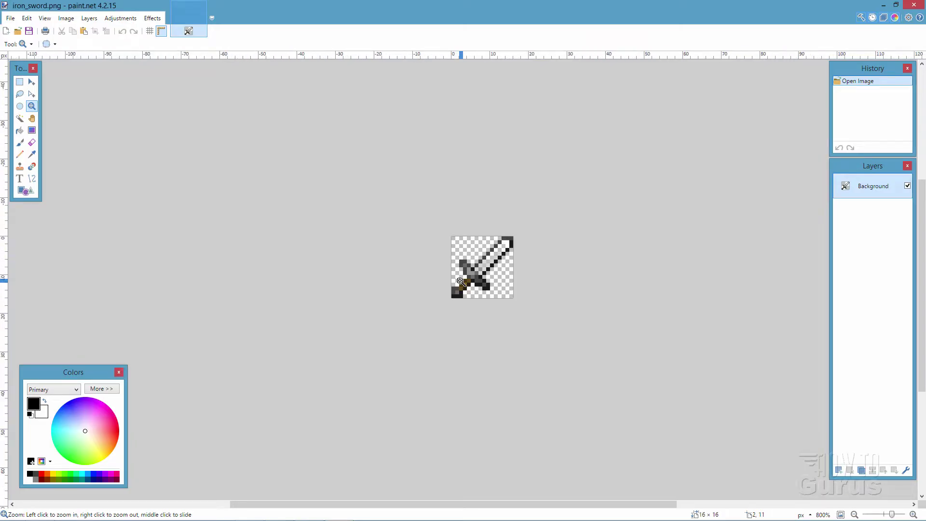
pyautogui.click(461, 282)
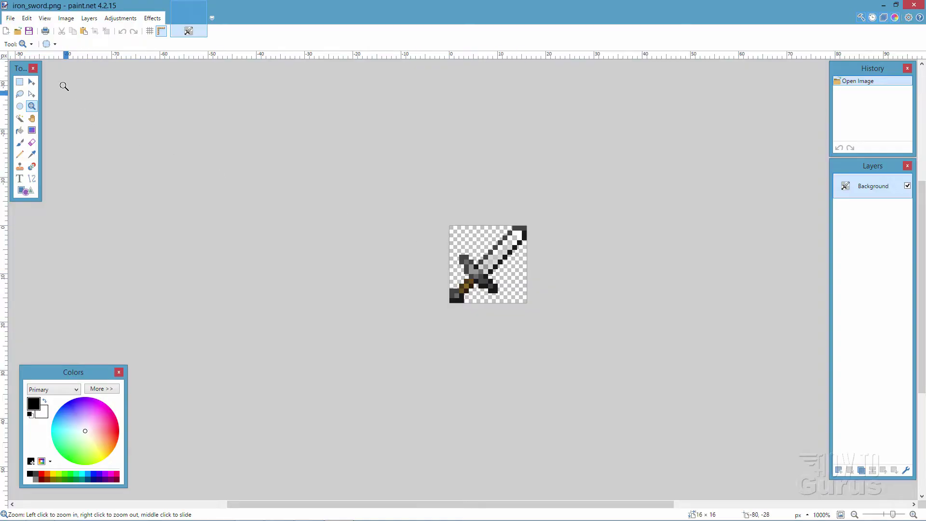
# Resize the iron sword image to 64 × 64 pixels using Nearest Neighbor resampling with the aspect ratio maintained
pyautogui.click(60, 24)
pyautogui.click(77, 42)
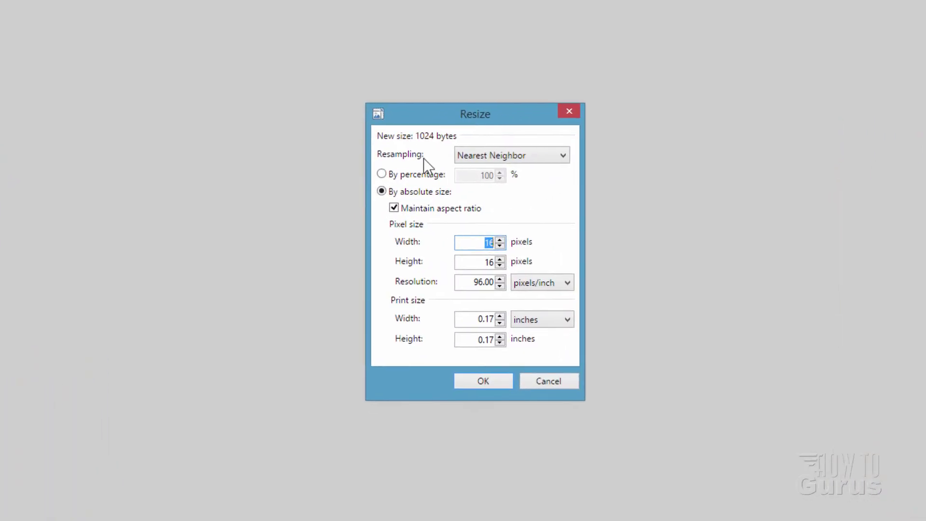
pyautogui.click(541, 158)
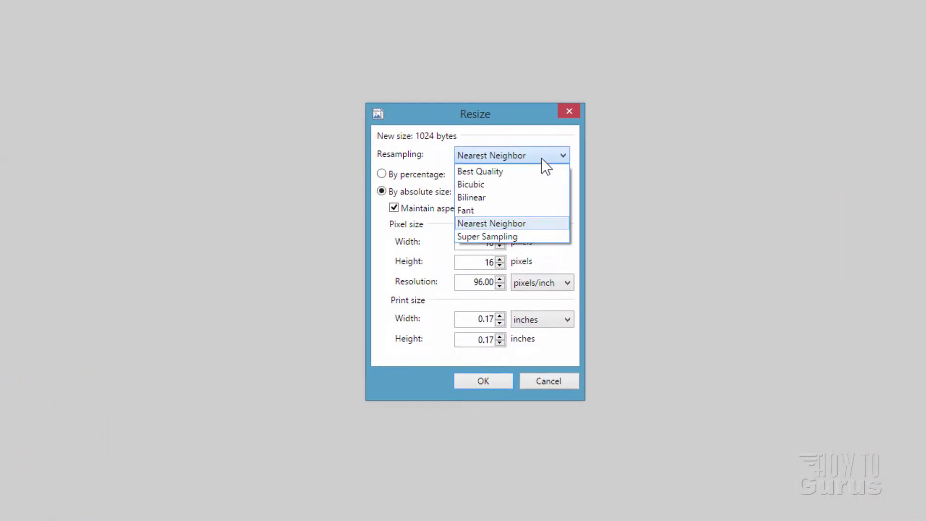
pyautogui.click(498, 223)
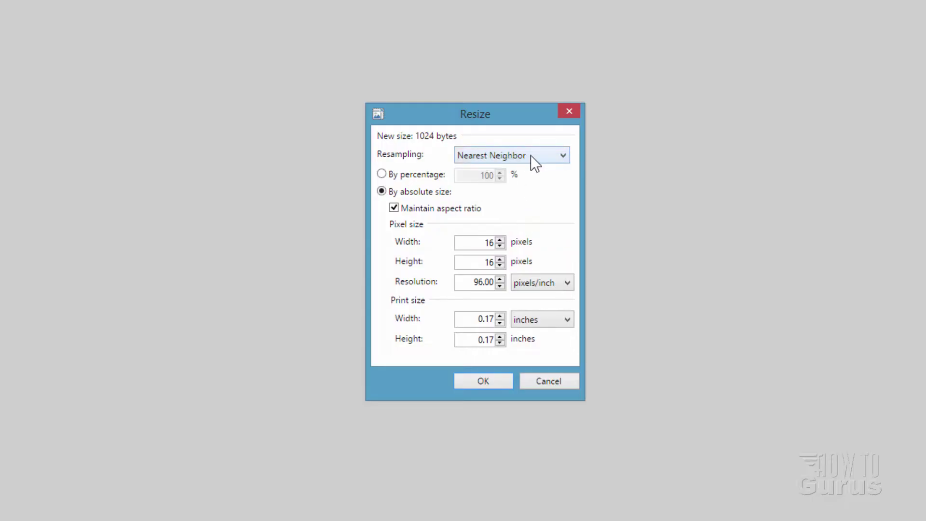
pyautogui.click(484, 246)
pyautogui.moveTo(477, 242); pyautogui.dragTo(524, 235)
pyautogui.write('64')
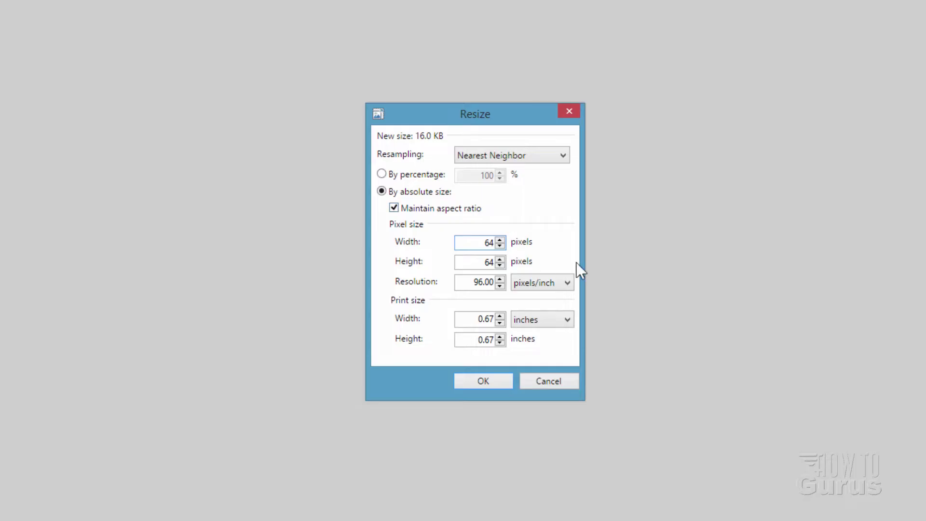
pyautogui.click(501, 378)
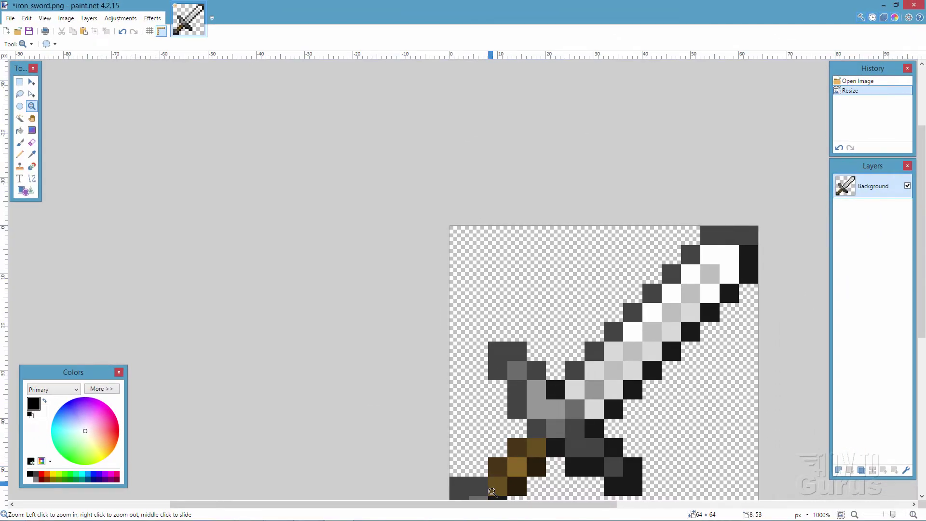
# Fit the enlarged sword in view at 1400% and add a new layer above the background
pyautogui.moveTo(522, 508); pyautogui.dragTo(578, 496)
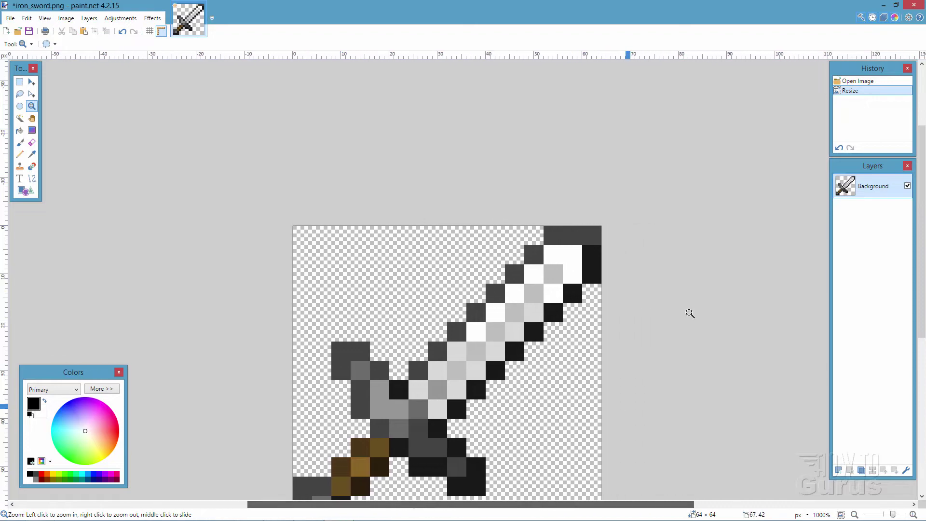
pyautogui.moveTo(922, 185); pyautogui.dragTo(921, 235)
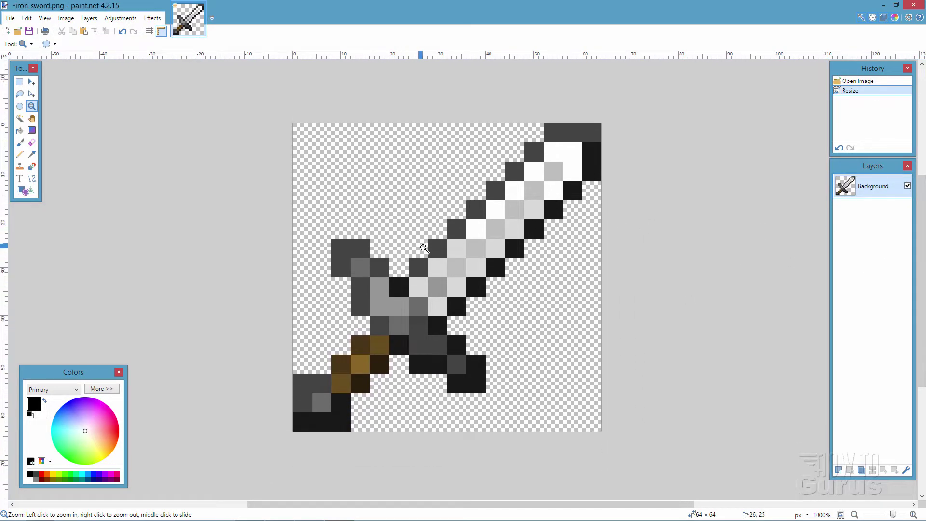
pyautogui.click(426, 255)
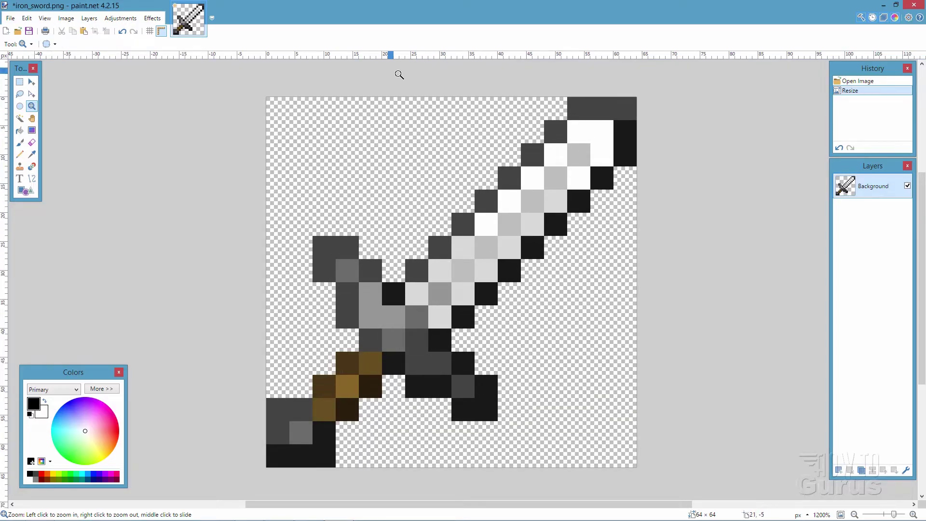
pyautogui.click(435, 294)
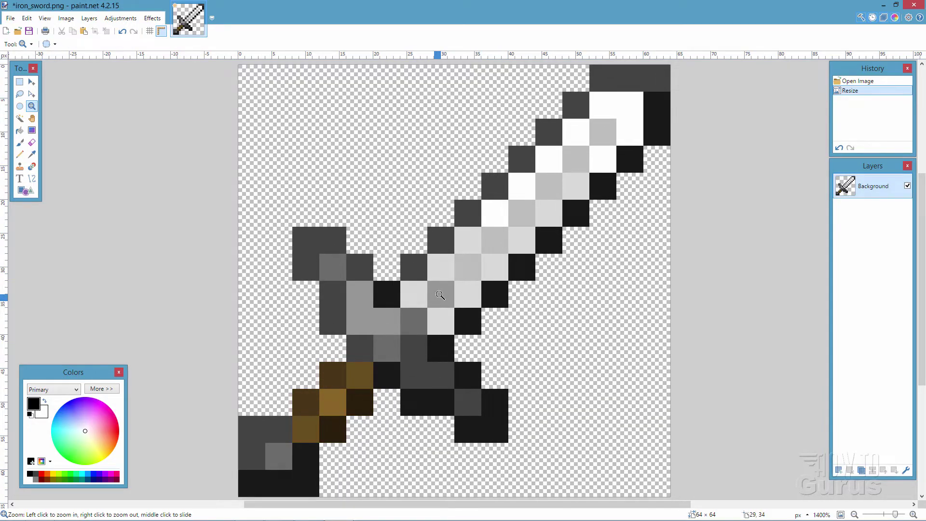
pyautogui.click(32, 81)
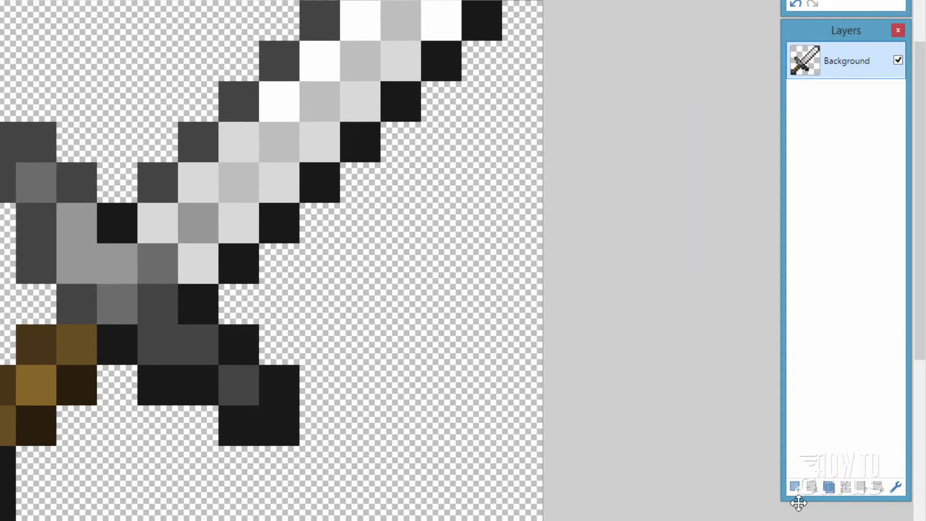
pyautogui.click(794, 487)
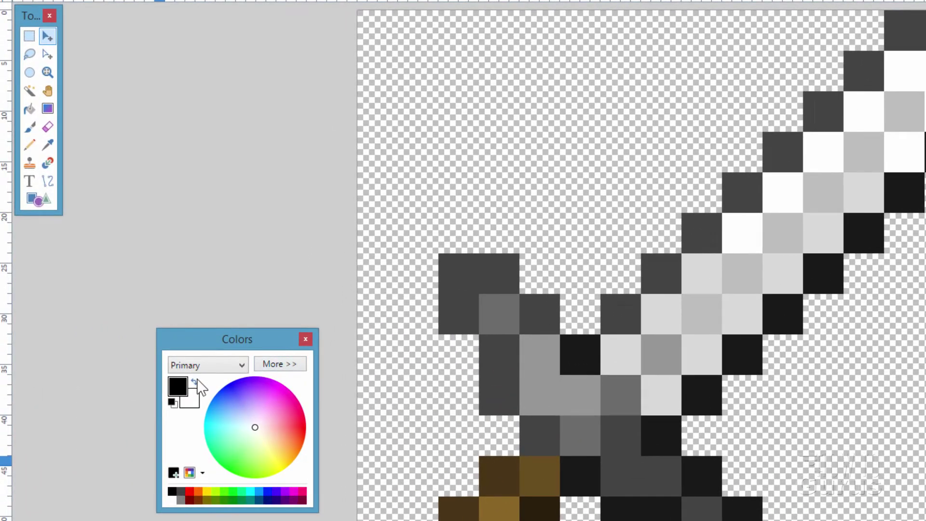
# Draw a one-pixel white diagonal centre line with the Pencil on the new layer, running from the blade's tip to the end of the handle
pyautogui.click(45, 400)
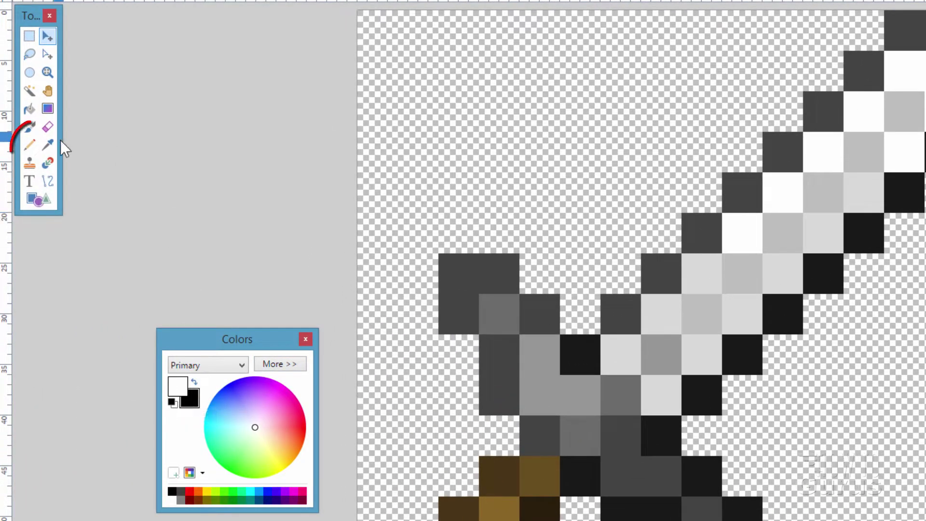
pyautogui.click(30, 145)
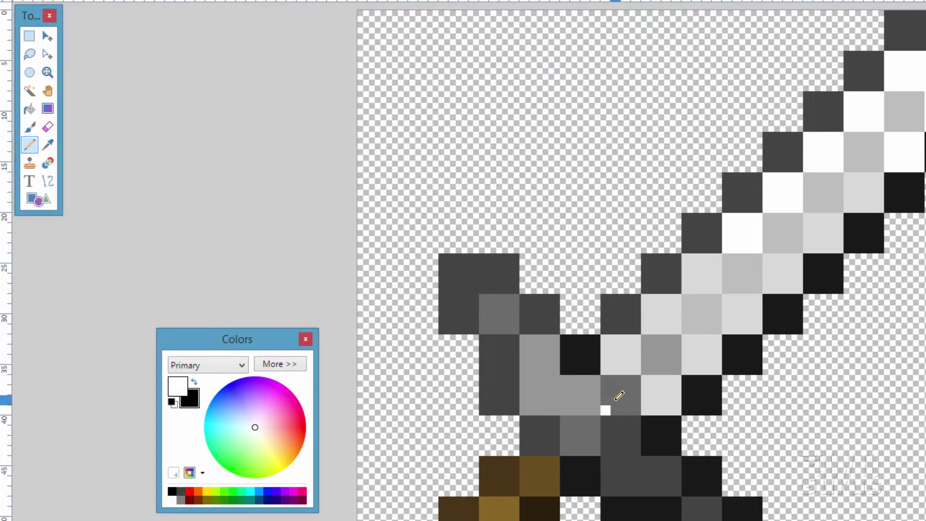
pyautogui.moveTo(620, 396); pyautogui.dragTo(753, 262)
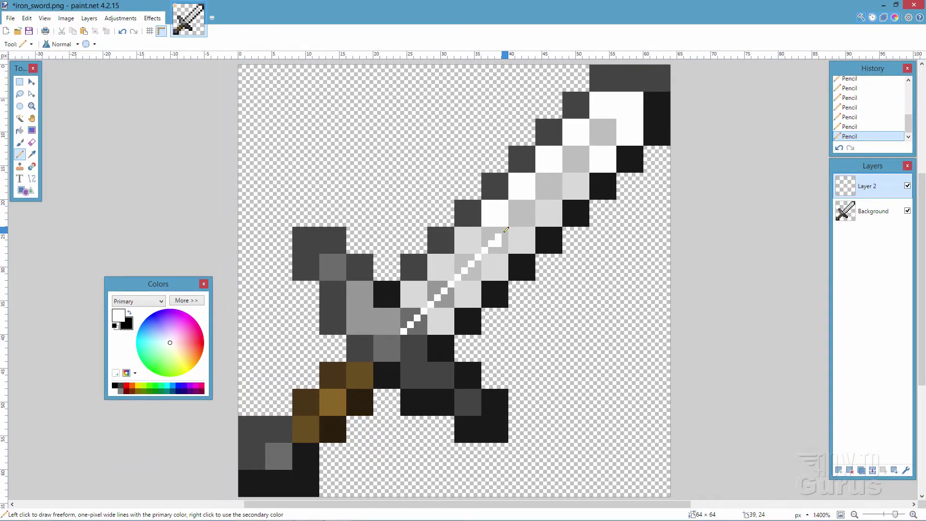
pyautogui.hotkey('ctrl', 'z')
pyautogui.moveTo(503, 231); pyautogui.dragTo(609, 126)
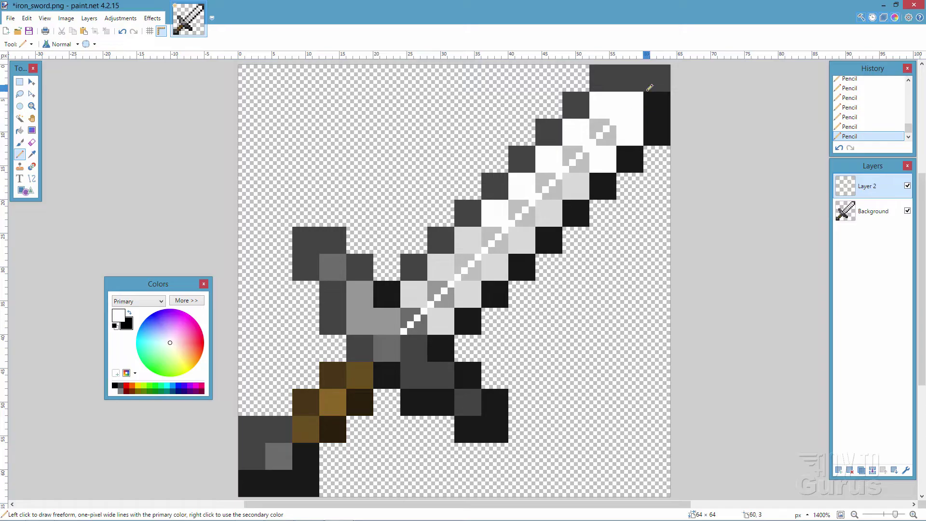
pyautogui.moveTo(649, 86); pyautogui.dragTo(667, 69)
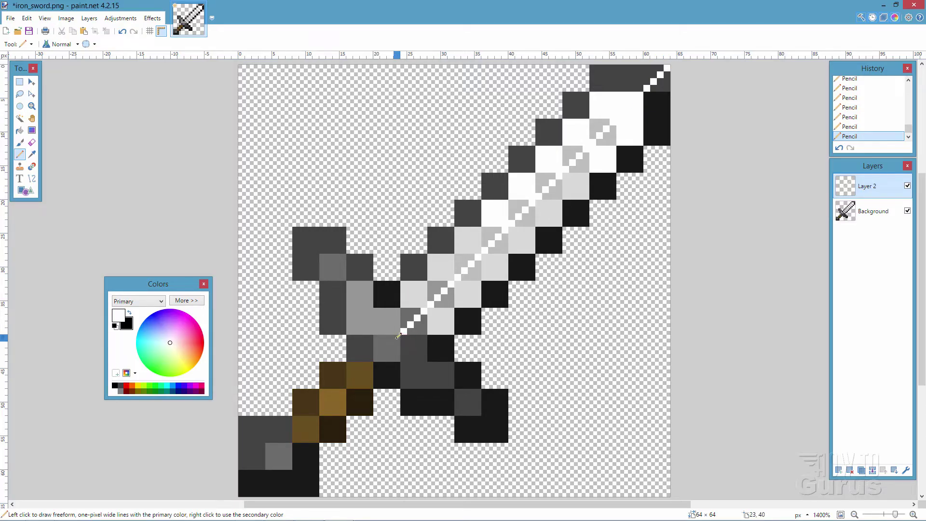
pyautogui.moveTo(397, 338); pyautogui.dragTo(241, 493)
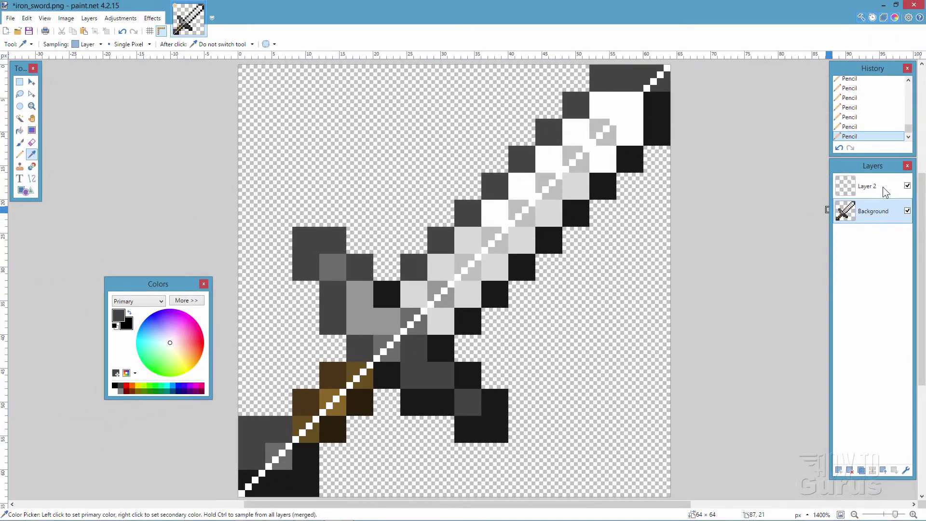
# Pencil dark grey pixels on Layer 2 into the notches along the blade's upper edge, up to the tip
pyautogui.click(872, 185)
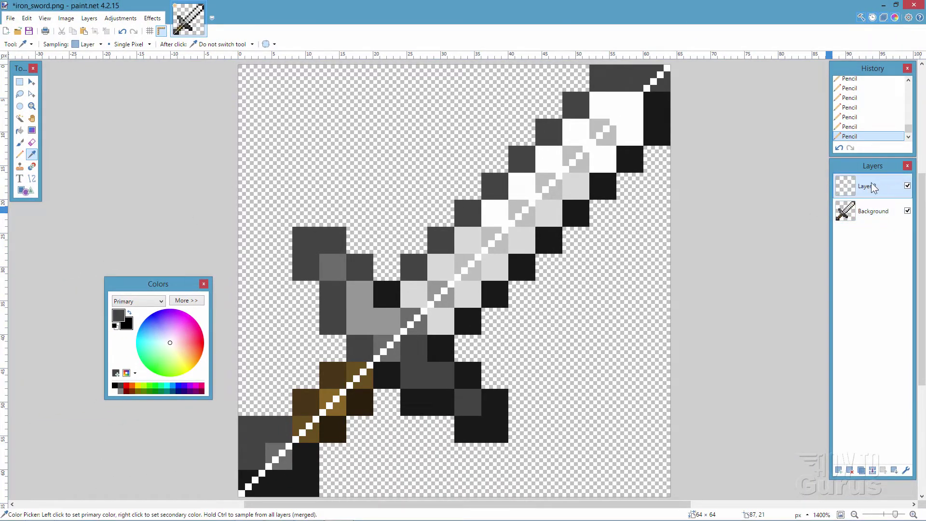
pyautogui.click(20, 155)
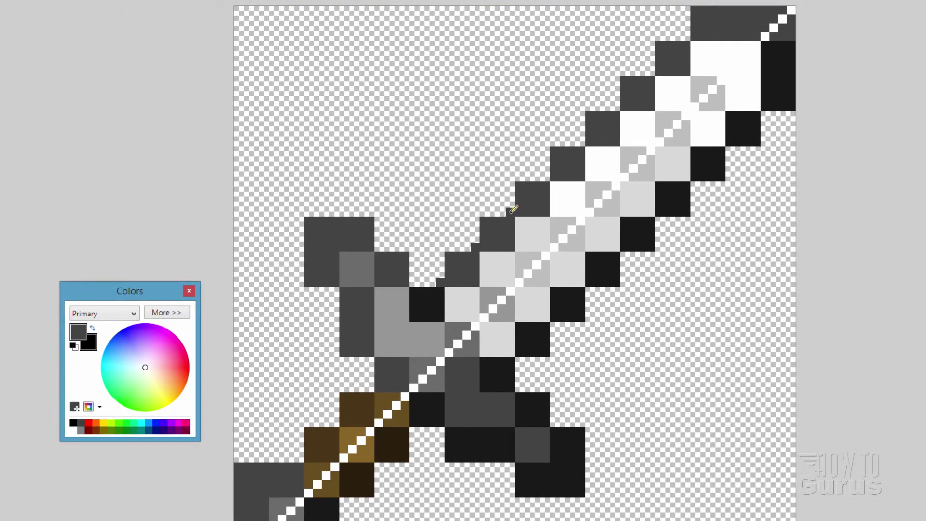
pyautogui.click(546, 178)
pyautogui.click(682, 36)
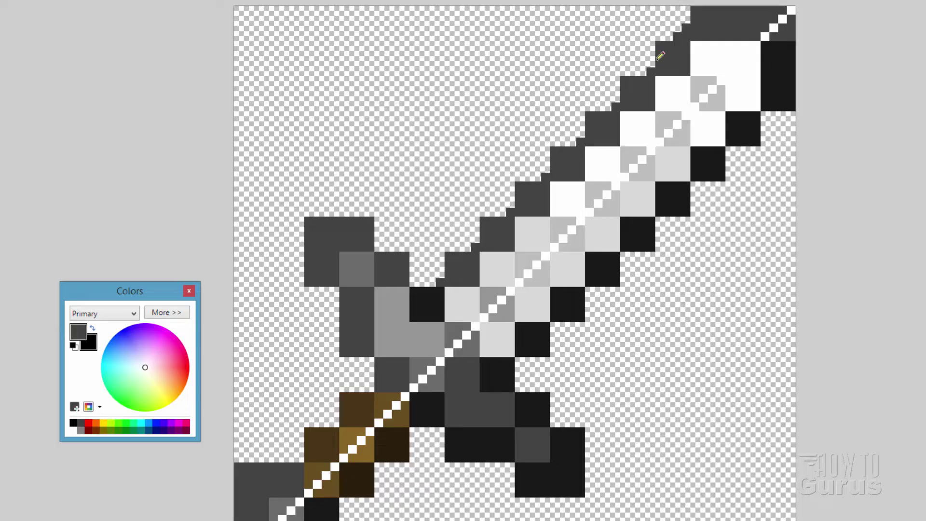
# Pencil more dark grey pixels on Layer 2 along the blade's upper edge to turn its coarse steps into a fine one-pixel diagonal staircase
pyautogui.click(645, 62)
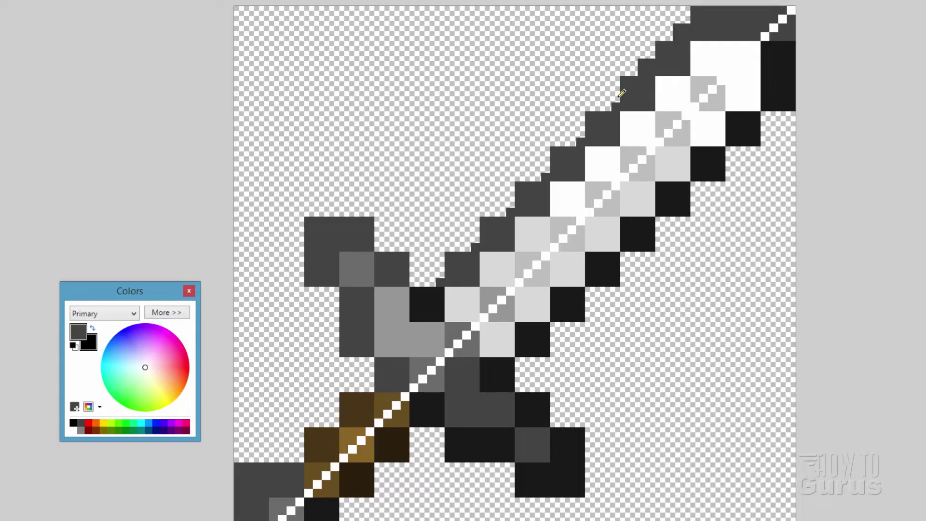
pyautogui.moveTo(621, 93); pyautogui.dragTo(574, 139)
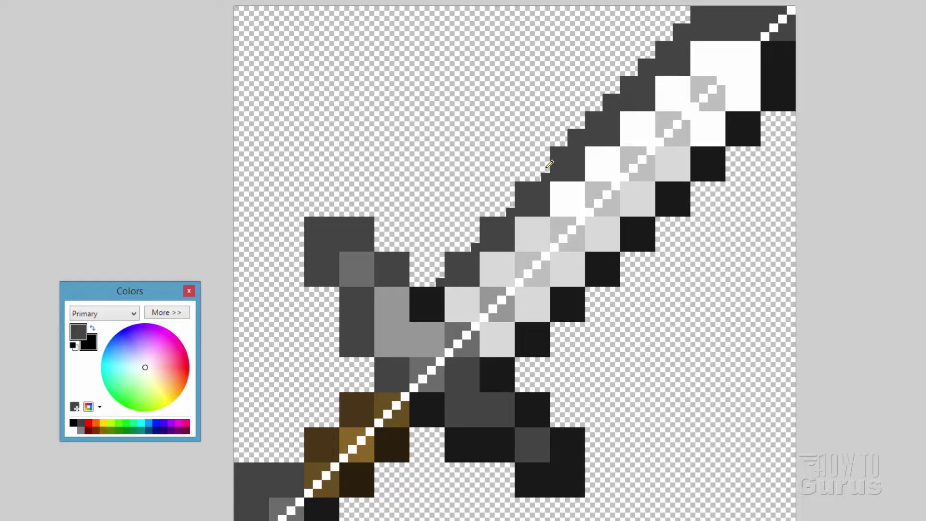
pyautogui.moveTo(540, 169)
pyautogui.mouseDown()
pyautogui.moveTo(450, 268)
pyautogui.moveTo(436, 269)
pyautogui.moveTo(461, 256)
pyautogui.mouseUp()
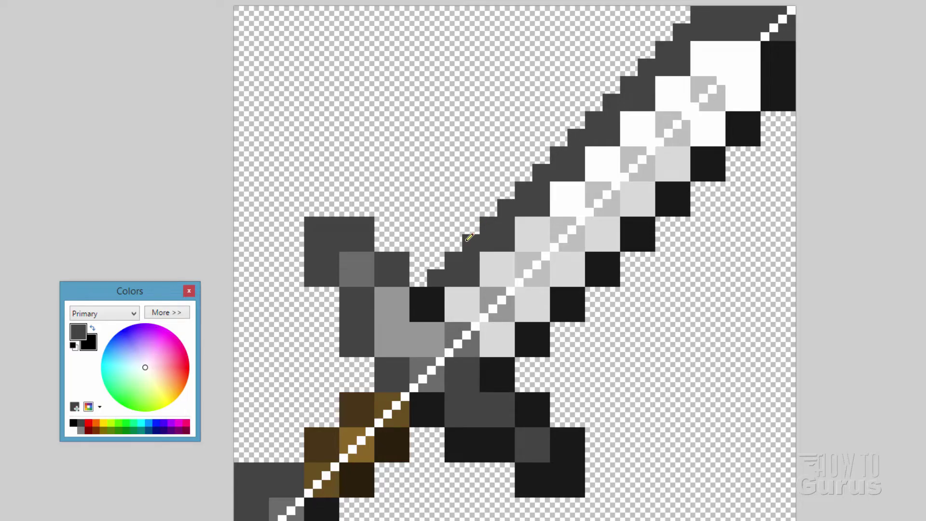
pyautogui.moveTo(444, 264)
pyautogui.mouseDown()
pyautogui.moveTo(426, 282)
pyautogui.moveTo(491, 222)
pyautogui.mouseUp()
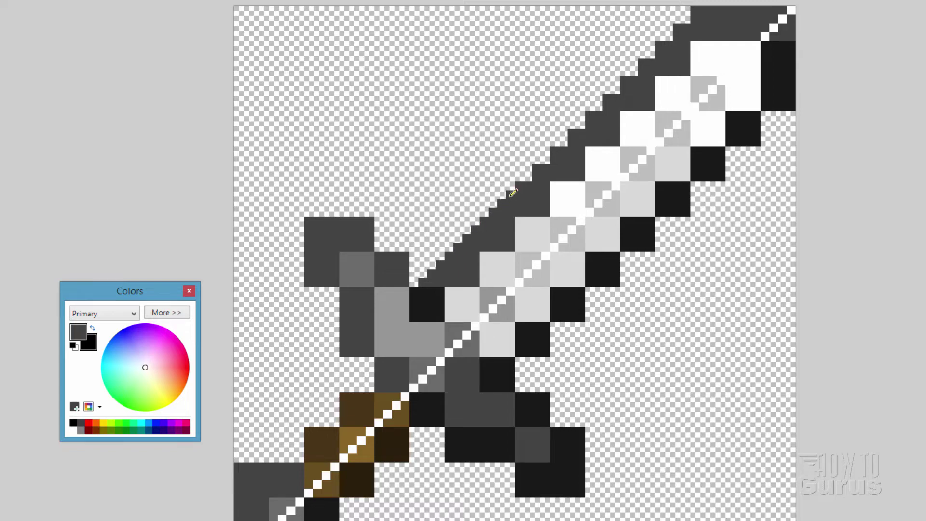
pyautogui.moveTo(530, 177); pyautogui.dragTo(588, 121)
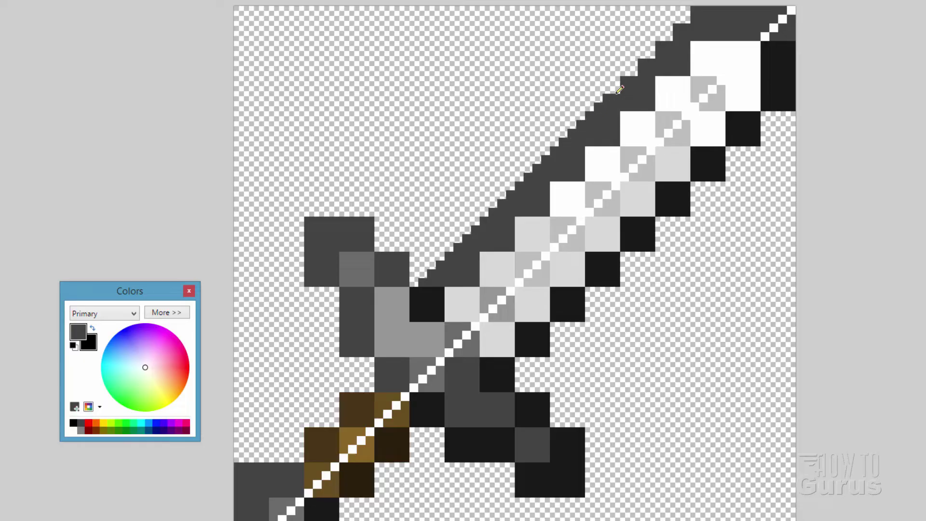
pyautogui.moveTo(619, 90); pyautogui.dragTo(692, 18)
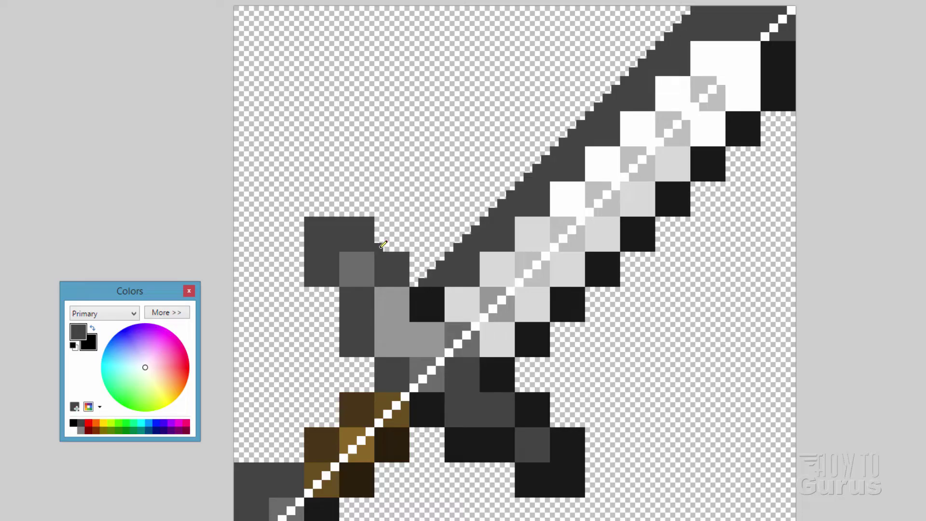
# Pencil small curled outlines into the outer corners of the crossguard on Layer 2, dark grey on the upper half and near-black sampled from Background on the lower half
pyautogui.moveTo(379, 223); pyautogui.dragTo(400, 238)
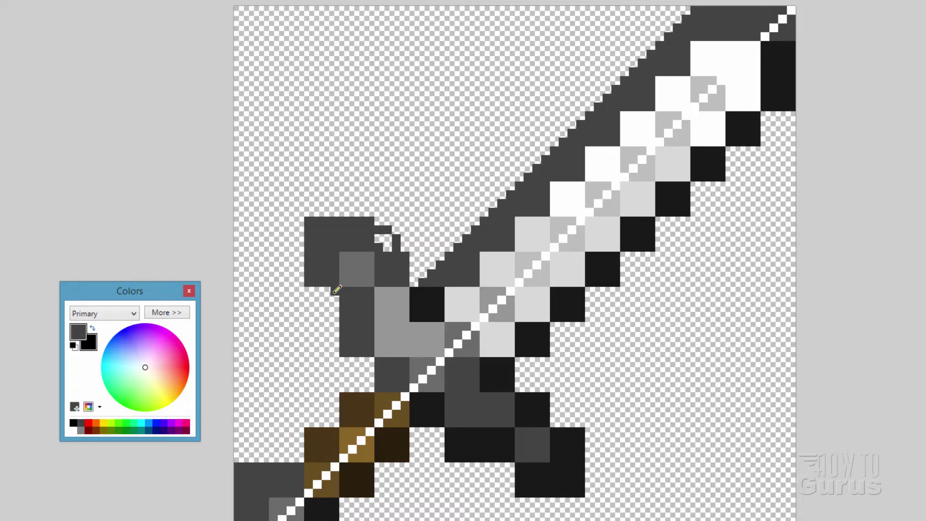
pyautogui.moveTo(322, 287); pyautogui.dragTo(321, 296)
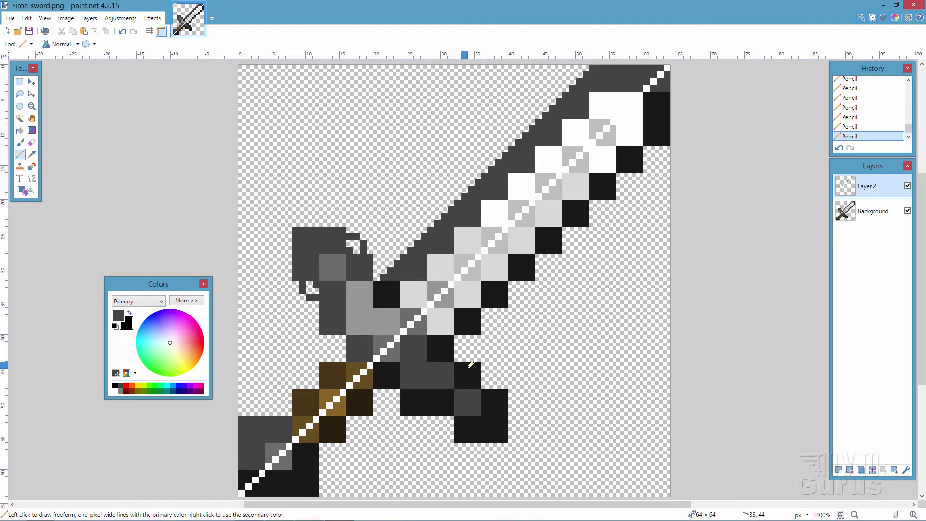
pyautogui.click(871, 214)
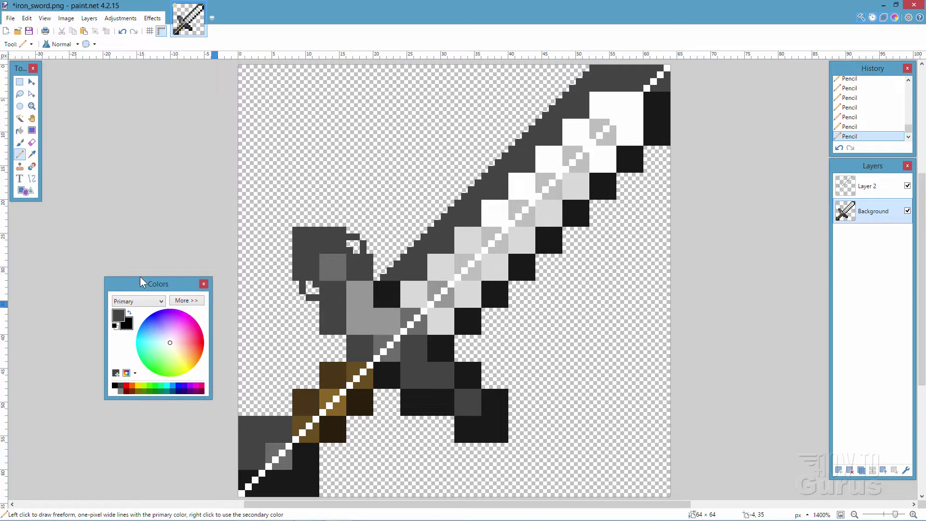
pyautogui.click(32, 154)
pyautogui.click(424, 397)
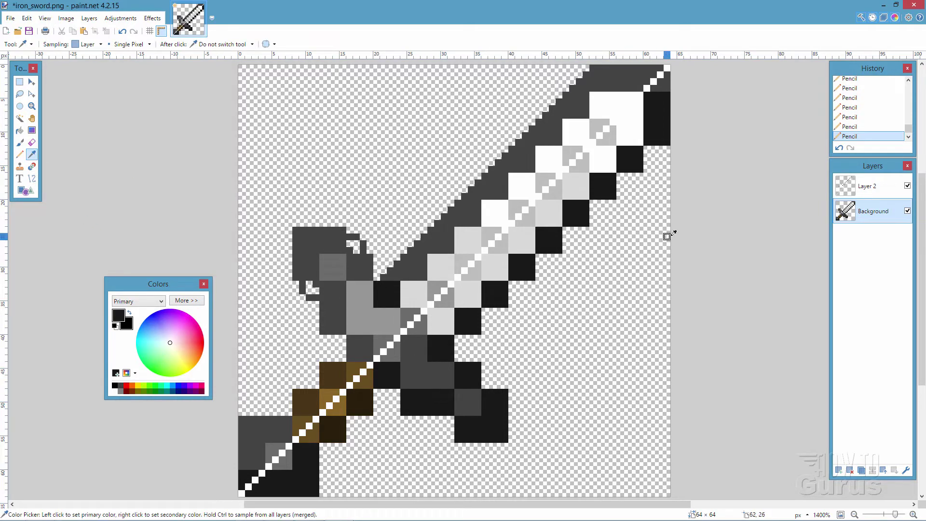
pyautogui.click(867, 186)
pyautogui.click(20, 155)
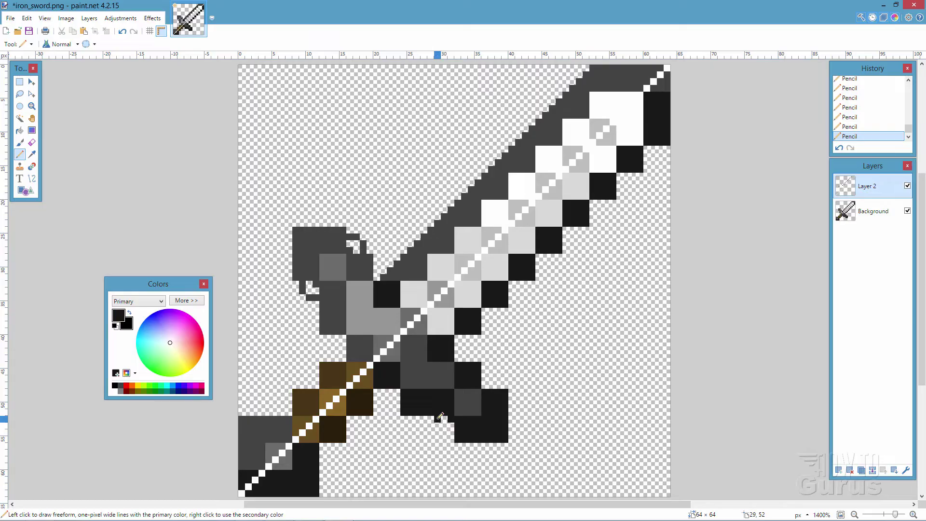
pyautogui.moveTo(437, 418); pyautogui.dragTo(444, 433)
pyautogui.click(485, 385)
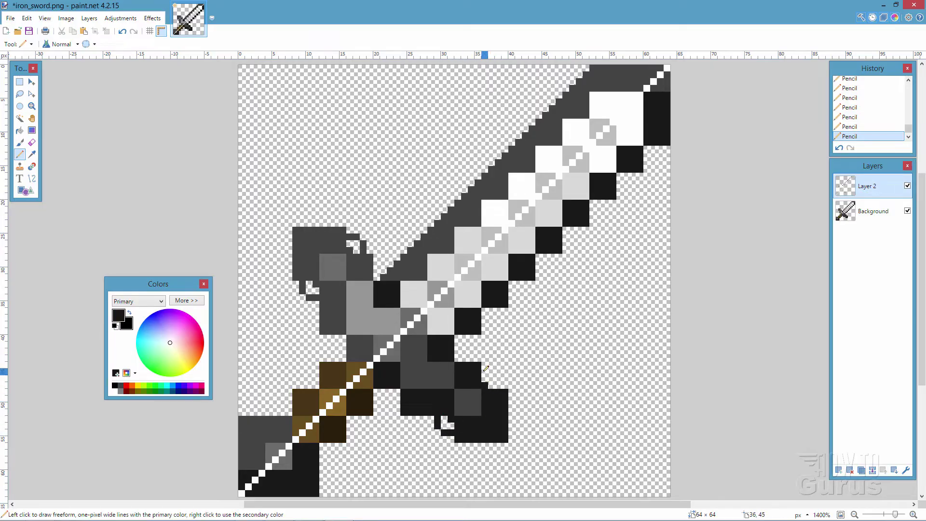
pyautogui.moveTo(484, 372); pyautogui.dragTo(493, 372)
pyautogui.click(498, 379)
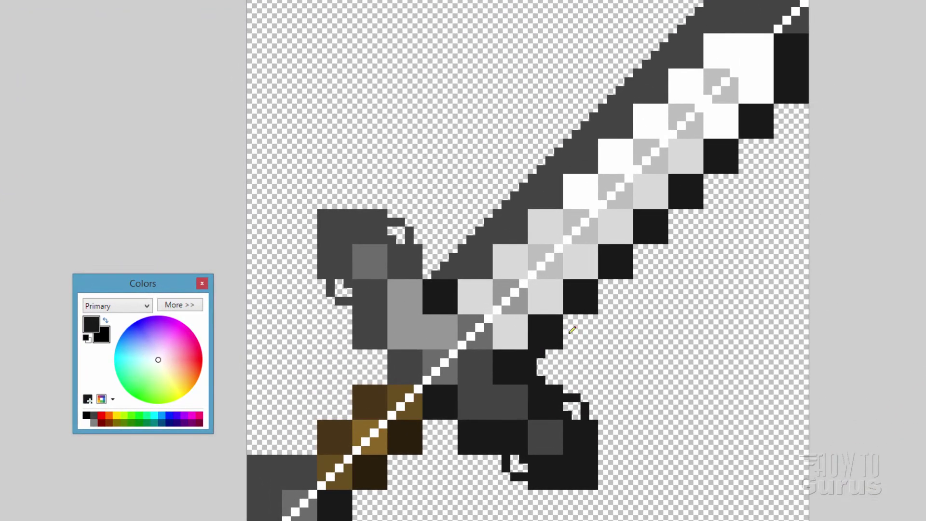
# Pencil near-black pixels on Layer 2 into the notches along the blade's lower edge, from the guard up to the tip
pyautogui.click(576, 317)
pyautogui.moveTo(610, 279)
pyautogui.mouseDown()
pyautogui.moveTo(641, 247)
pyautogui.moveTo(690, 231)
pyautogui.moveTo(677, 210)
pyautogui.moveTo(702, 208)
pyautogui.mouseUp()
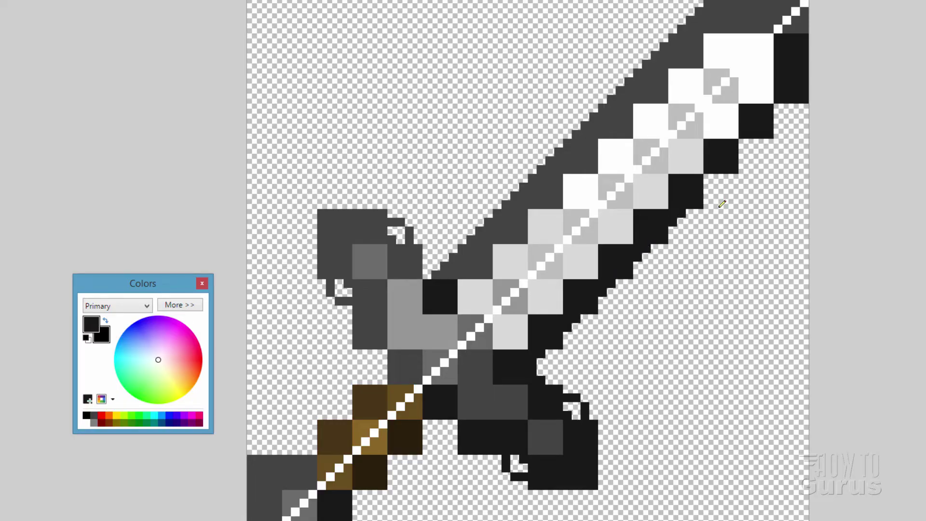
pyautogui.moveTo(716, 178)
pyautogui.mouseDown()
pyautogui.moveTo(791, 103)
pyautogui.moveTo(793, 116)
pyautogui.mouseUp()
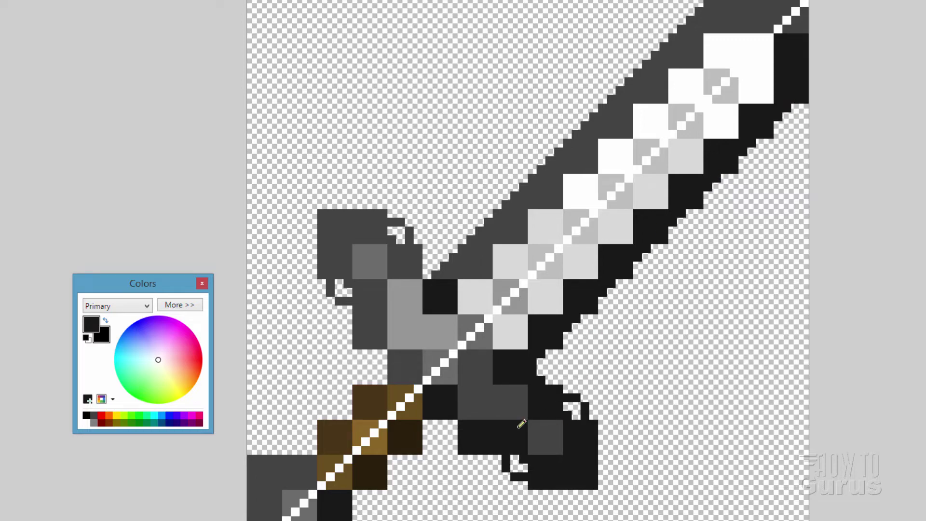
# Pencil near-black pixels on Layer 2 into the notches along both sides of the brown handle
pyautogui.click(427, 424)
pyautogui.click(391, 458)
pyautogui.click(356, 492)
pyautogui.click(348, 415)
pyautogui.moveTo(314, 448); pyautogui.dragTo(381, 376)
pyautogui.click(401, 458)
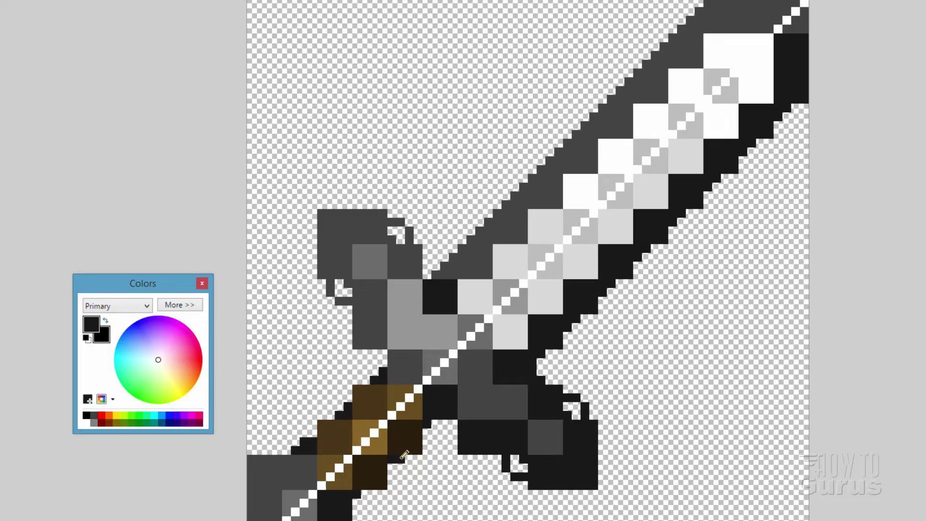
pyautogui.moveTo(394, 464); pyautogui.dragTo(431, 428)
pyautogui.click(362, 502)
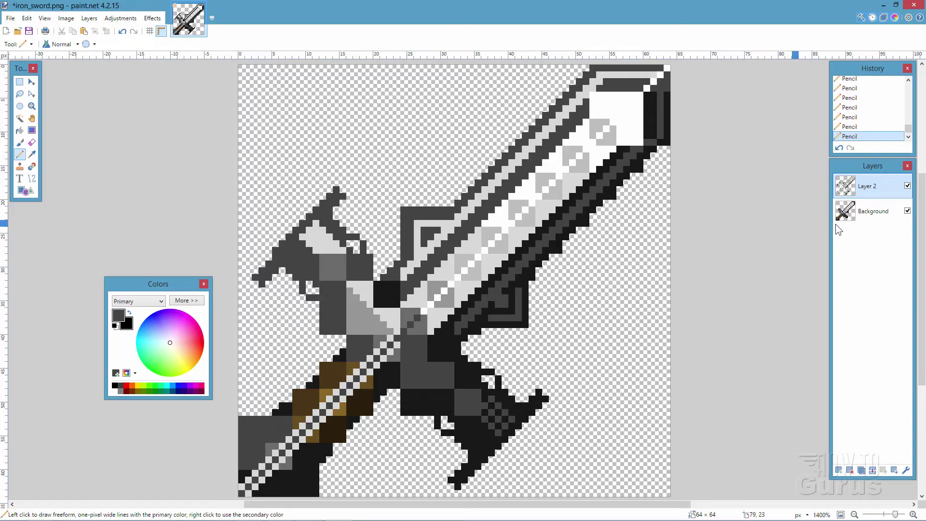
# Compare the new pixel work with the original sword by hiding and showing Layer 2 and Background in turn, leaving both visible
pyautogui.click(907, 187)
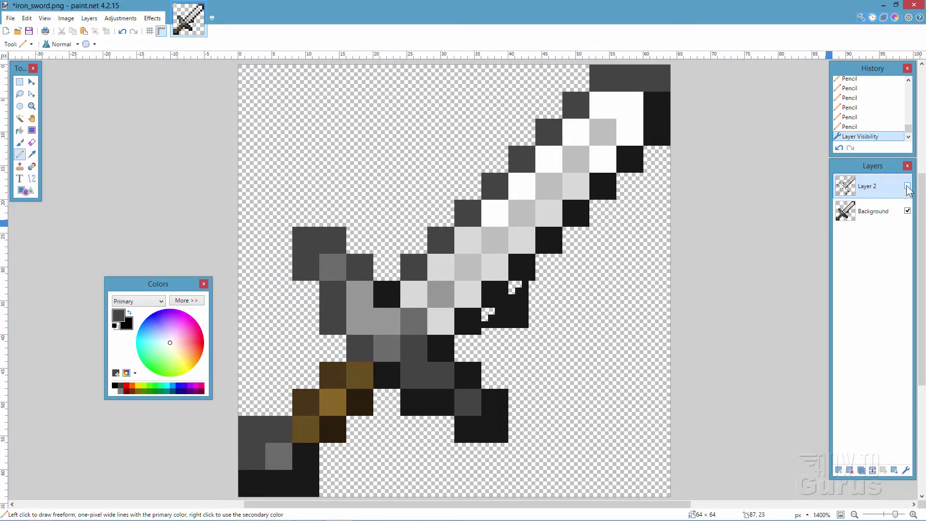
pyautogui.click(907, 186)
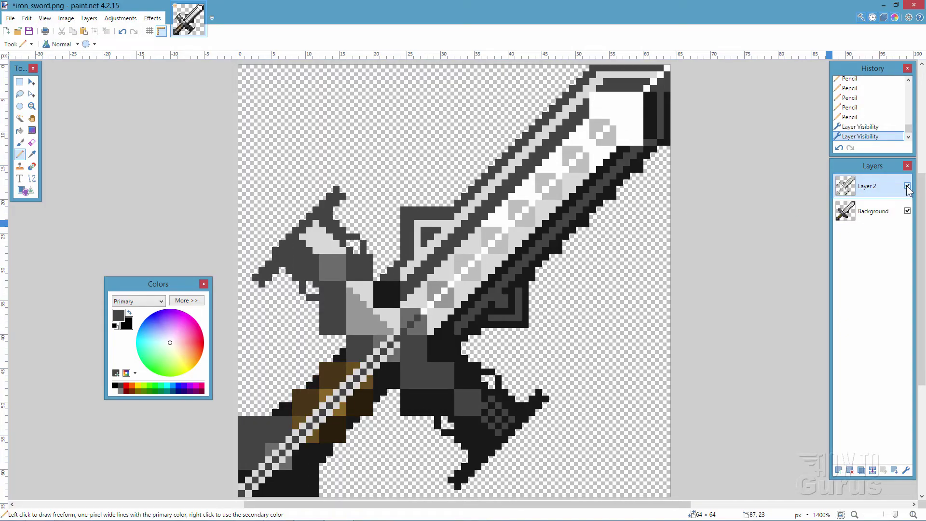
pyautogui.click(907, 186)
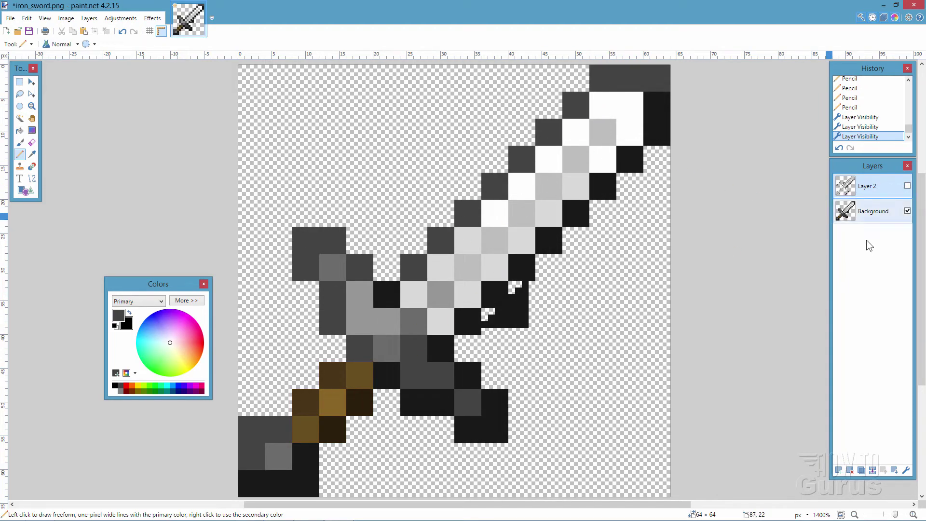
pyautogui.click(908, 211)
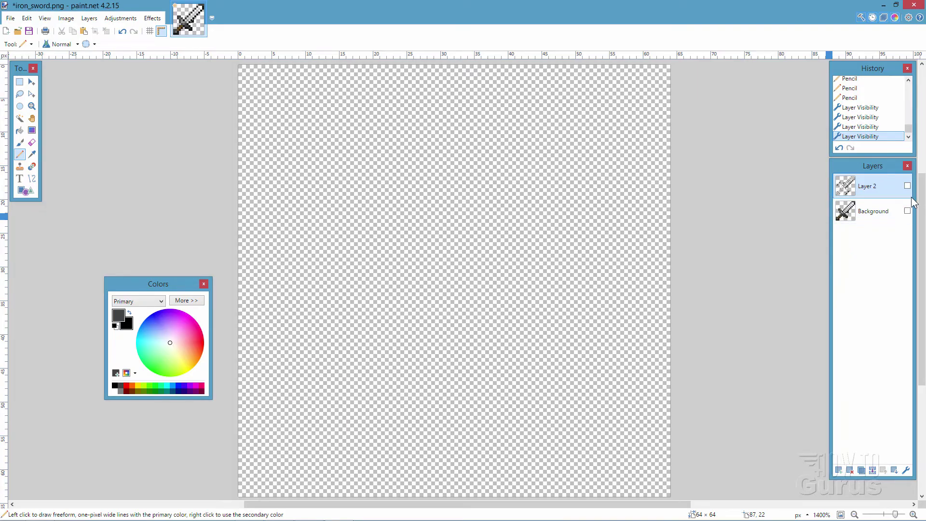
pyautogui.click(907, 187)
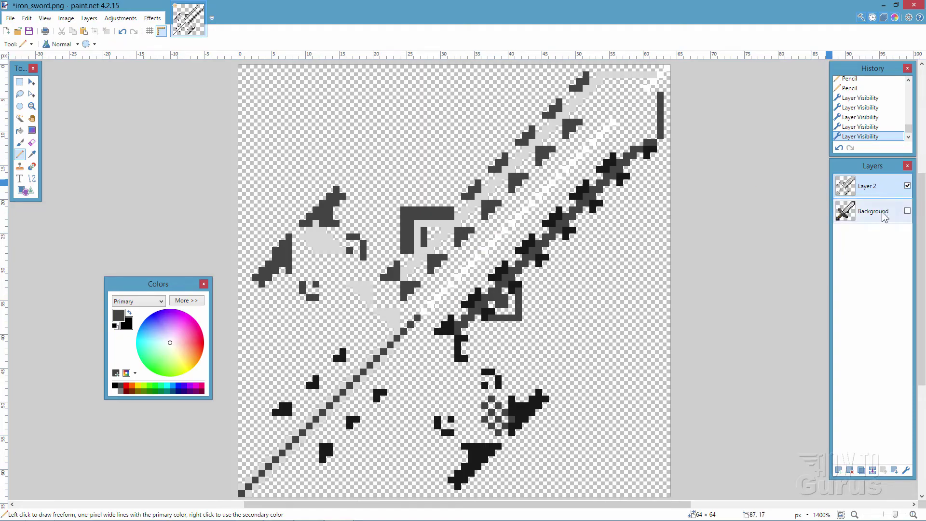
pyautogui.click(907, 212)
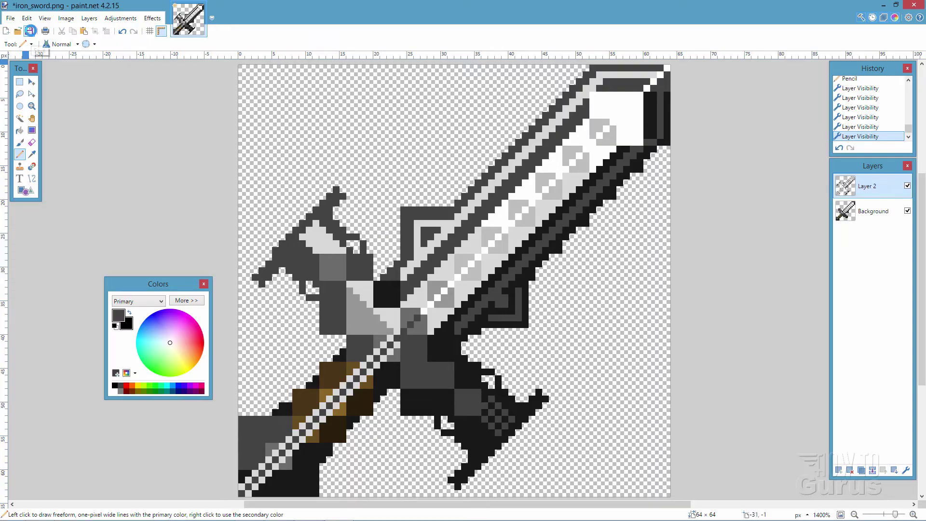
# Save the layered image as iron_sword.pdn in C:\Swords\assets\minecraft\textures\item
pyautogui.click(30, 31)
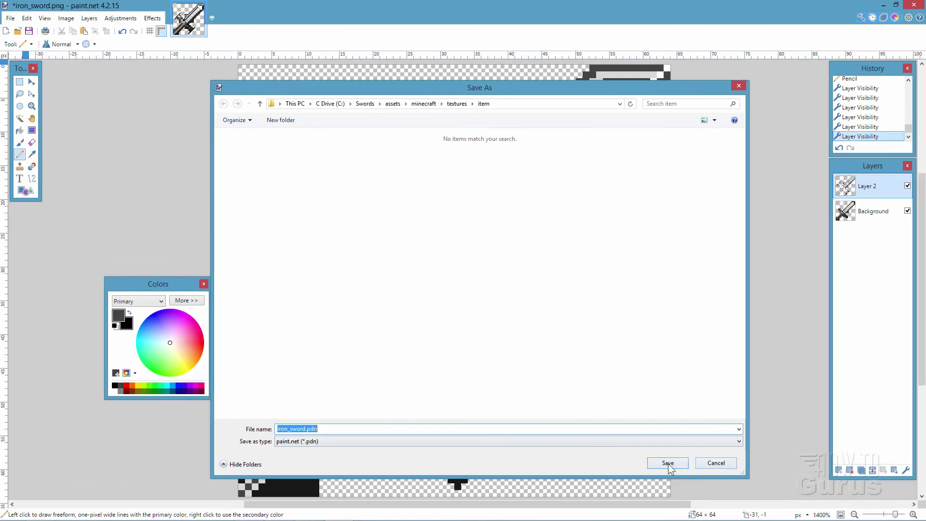
pyautogui.click(729, 455)
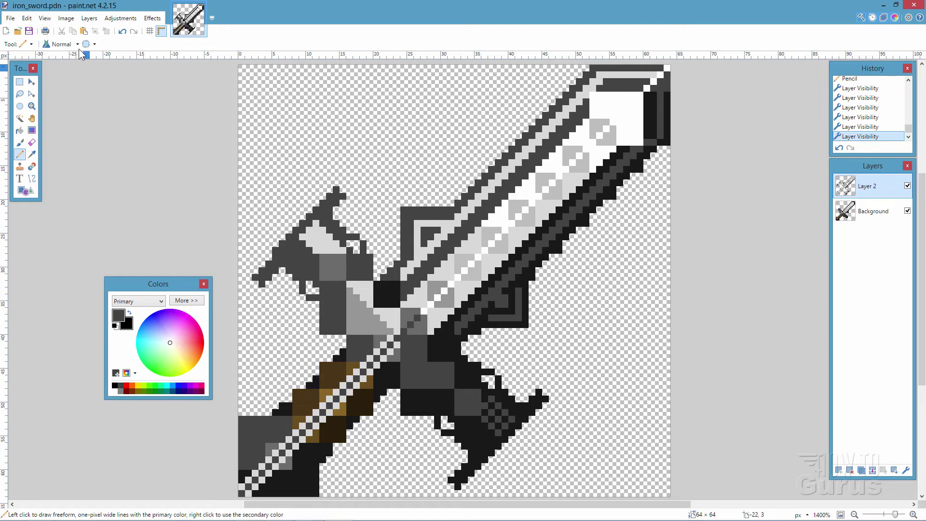
# Save a flattened PNG copy over the existing iron_sword.png in the item folder, and minimise paint.net to reach the folder window
pyautogui.click(10, 19)
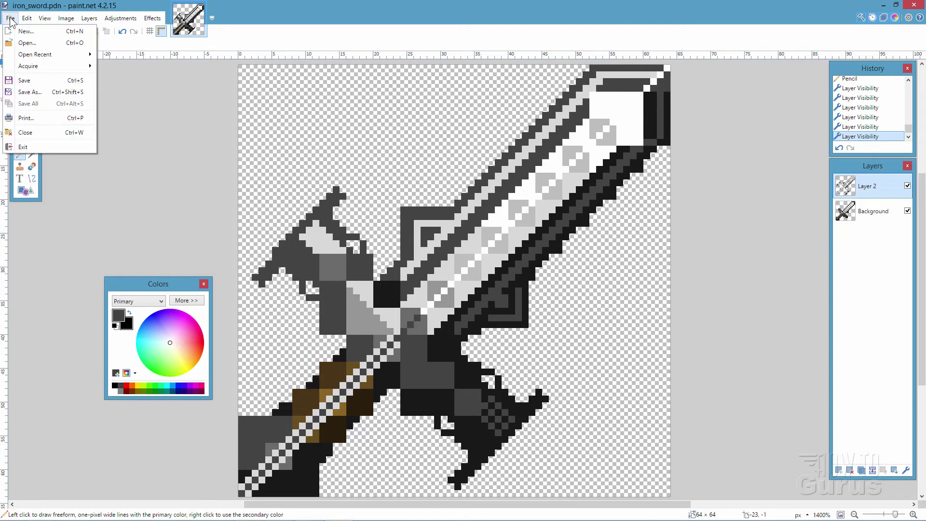
pyautogui.click(31, 92)
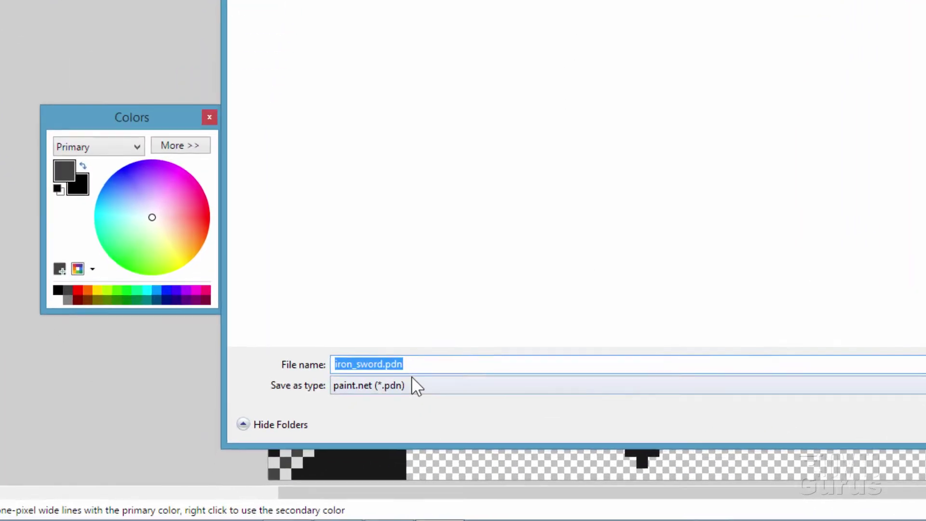
pyautogui.click(331, 437)
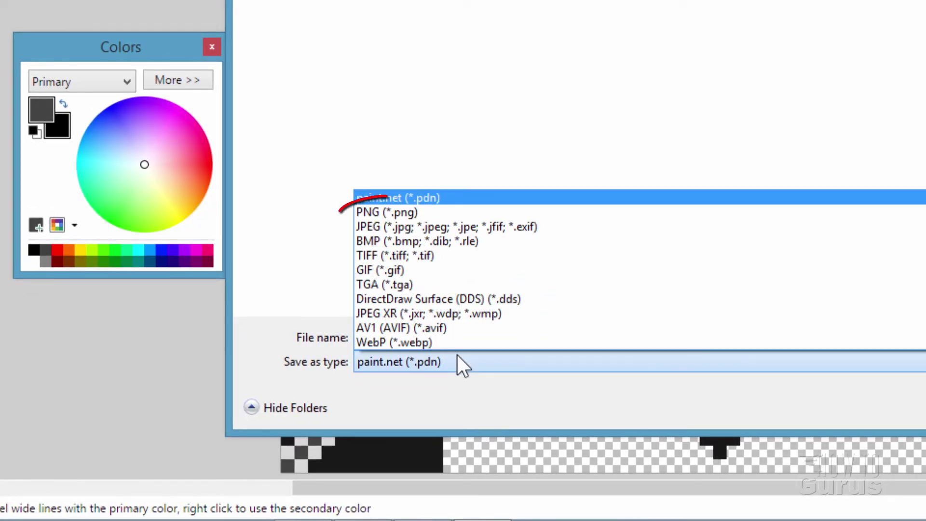
pyautogui.click(383, 213)
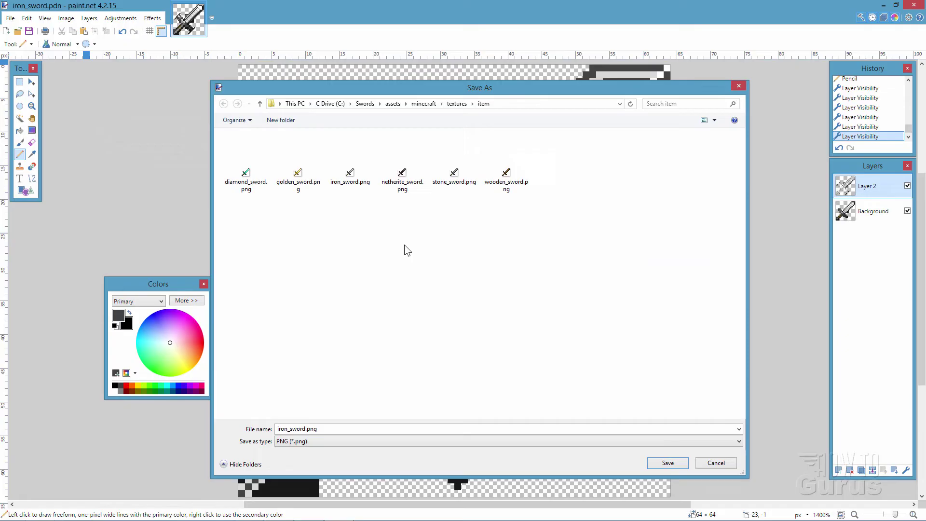
pyautogui.click(350, 175)
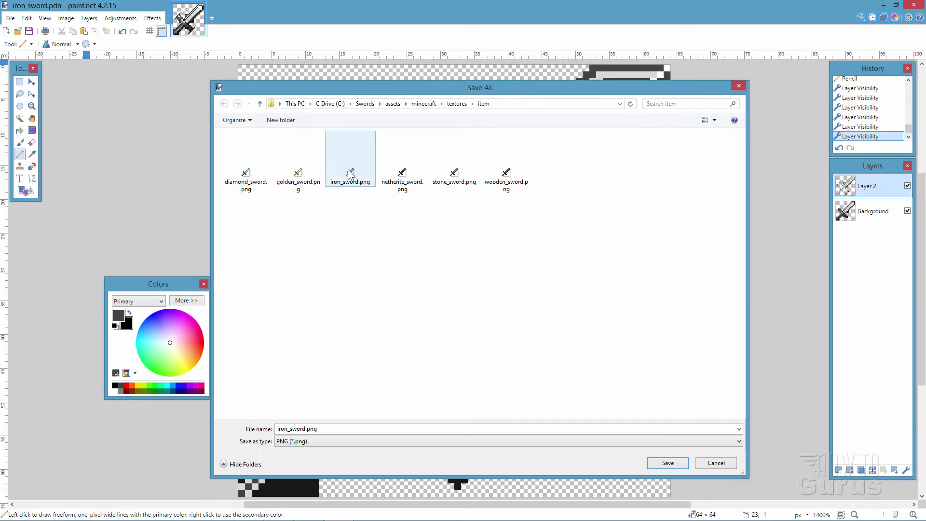
pyautogui.click(669, 463)
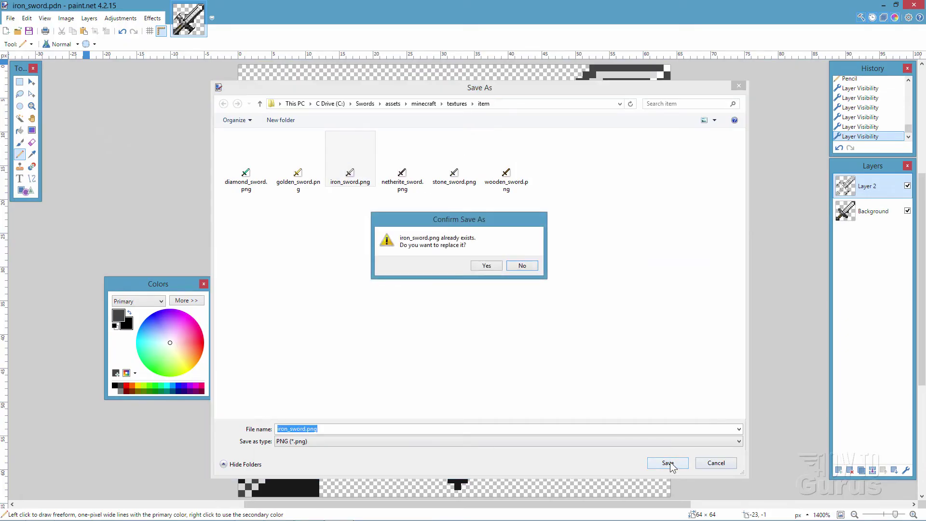
pyautogui.click(486, 266)
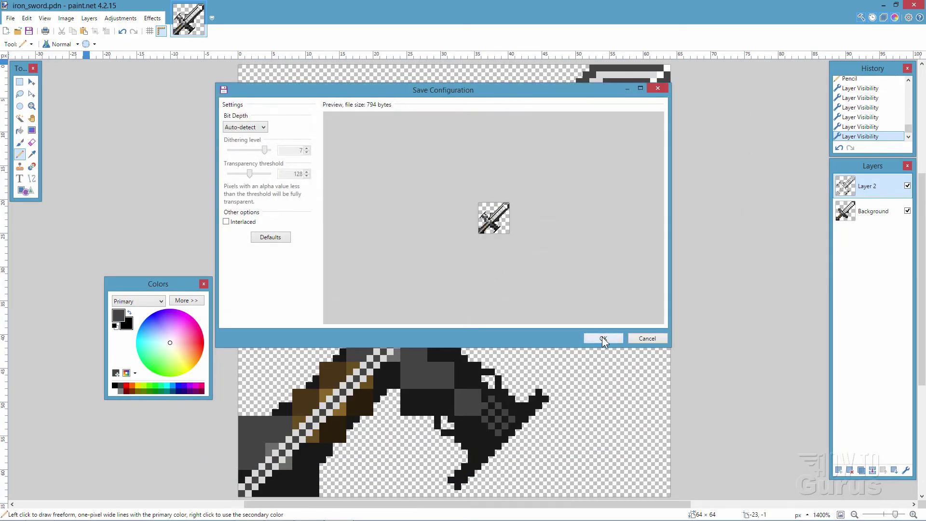
pyautogui.click(603, 338)
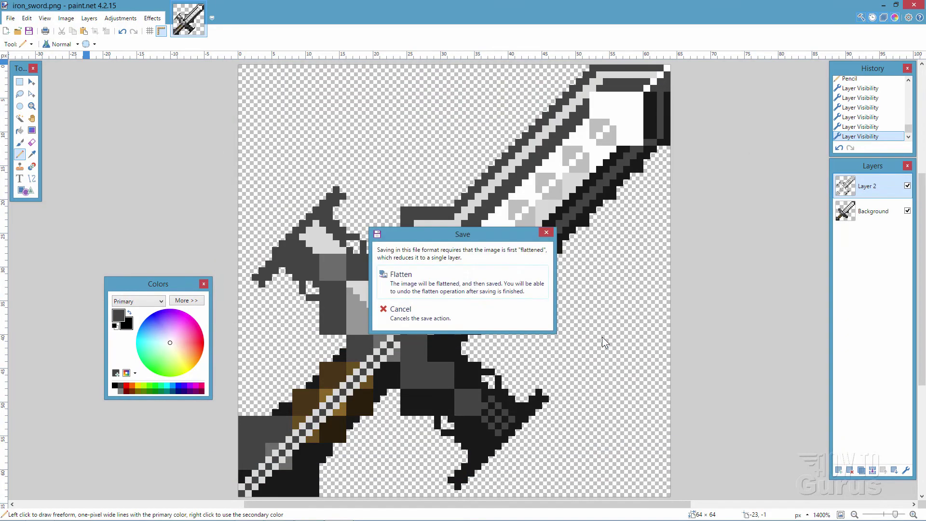
pyautogui.click(421, 285)
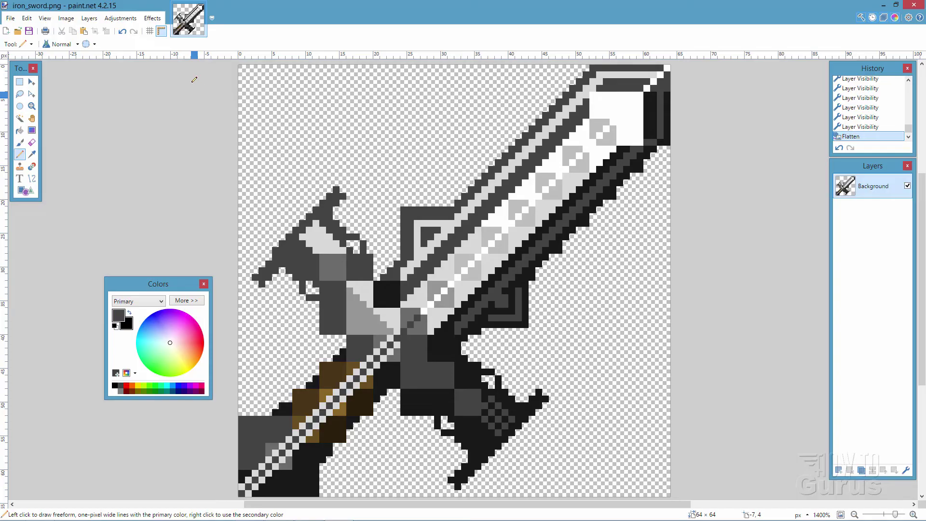
pyautogui.click(883, 6)
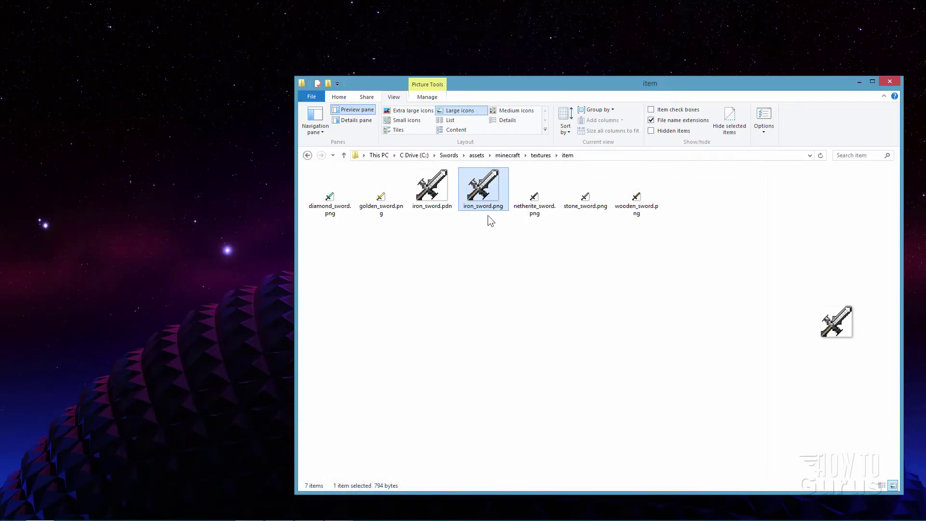
# Go back up from the item folder to the main C:\Swords folder
pyautogui.moveTo(482, 197)
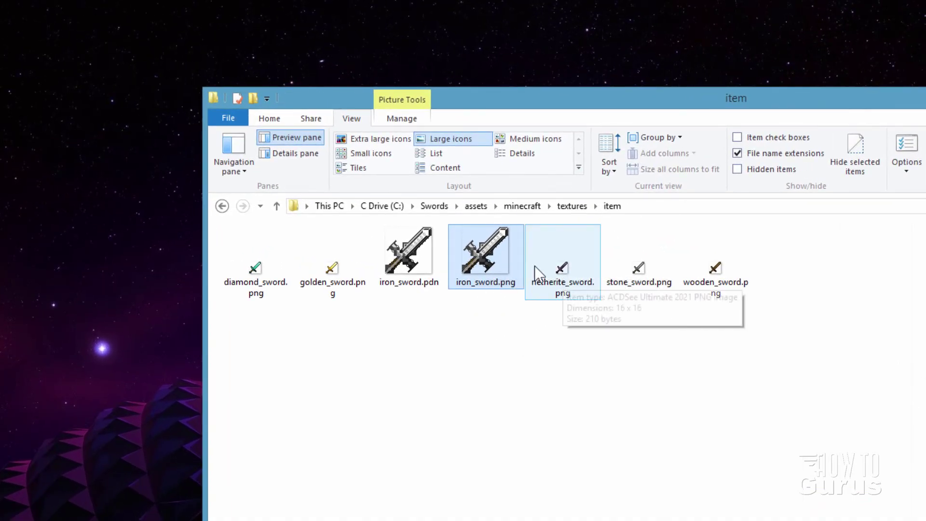
pyautogui.moveTo(491, 244)
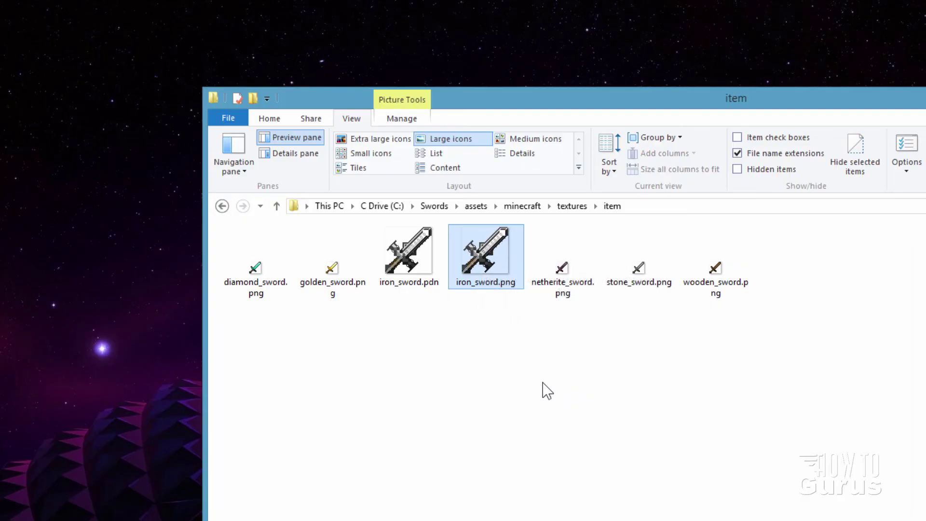
pyautogui.click(573, 207)
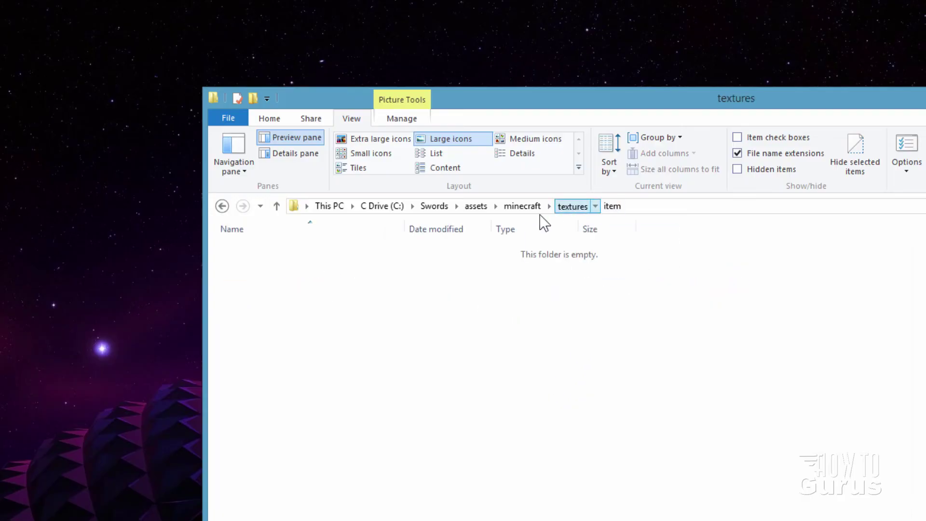
pyautogui.click(530, 208)
pyautogui.click(478, 209)
pyautogui.click(442, 210)
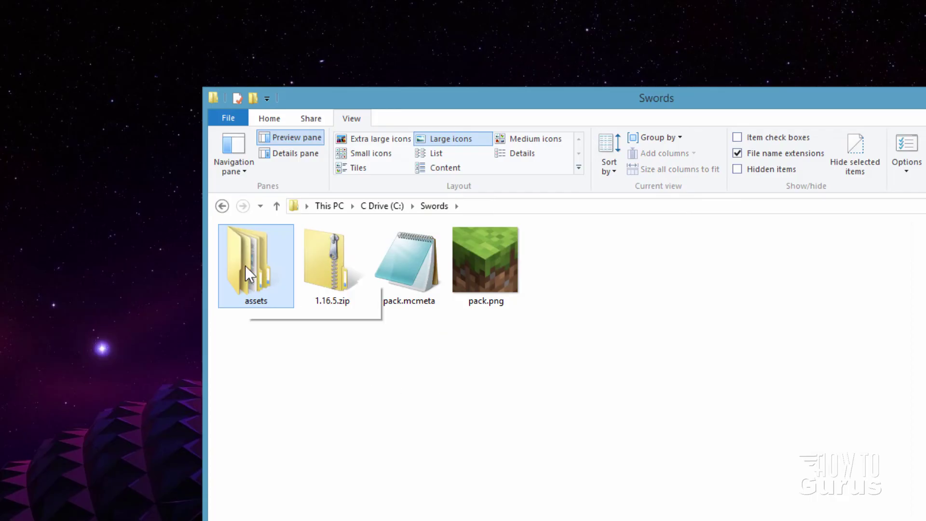
# Compress the assets folder, pack.mcmeta and pack.png together into a zip file named Swords-New.zip
pyautogui.keyDown('ctrl'); pyautogui.click(483, 270); pyautogui.keyUp('ctrl')
pyautogui.keyDown('ctrl'); pyautogui.click(408, 260); pyautogui.keyUp('ctrl')
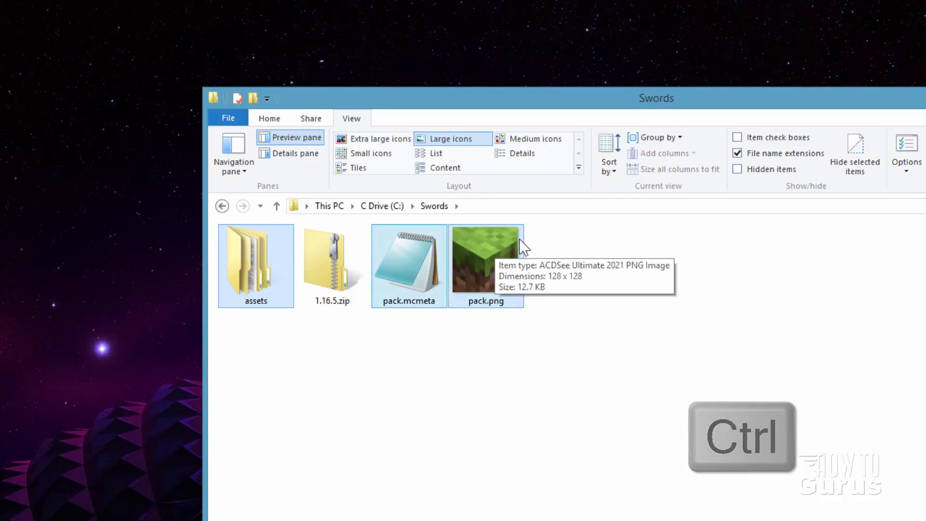
pyautogui.click(311, 118)
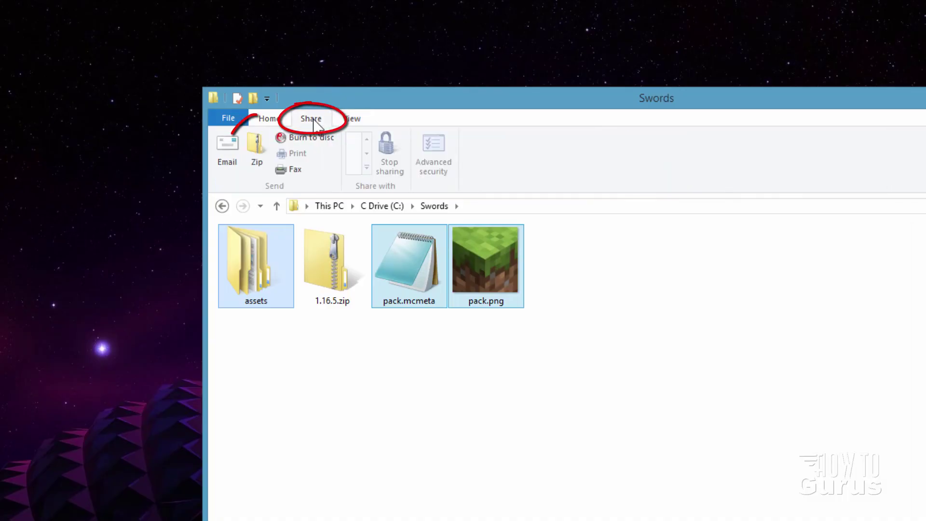
pyautogui.click(256, 149)
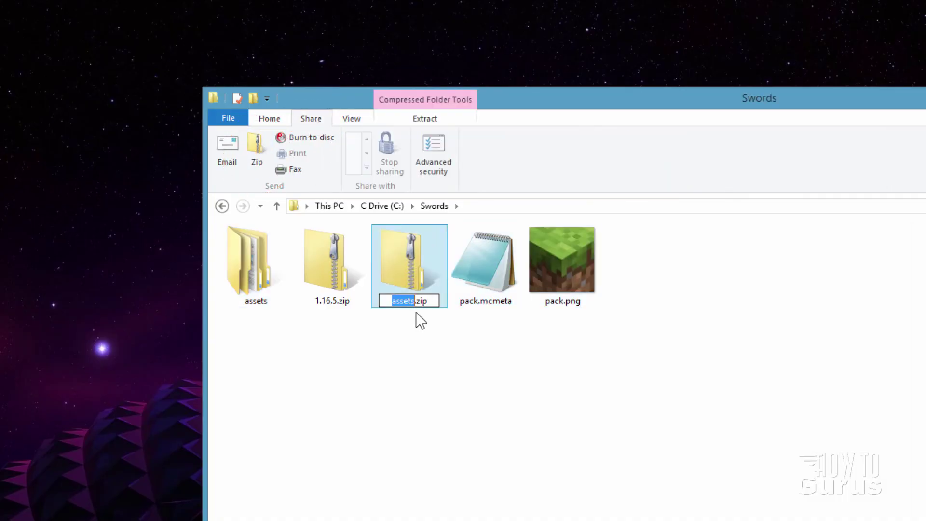
pyautogui.write('Swords')
pyautogui.write('-New')
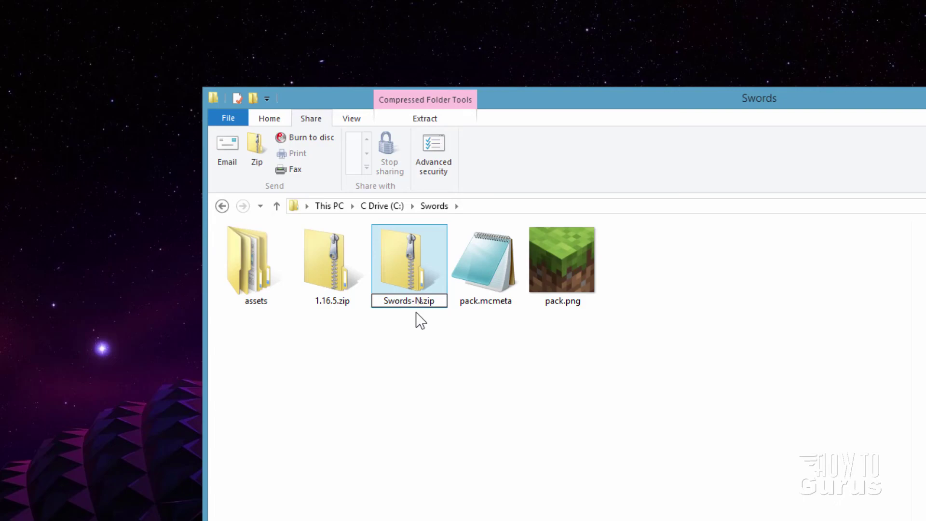
pyautogui.press('Return')
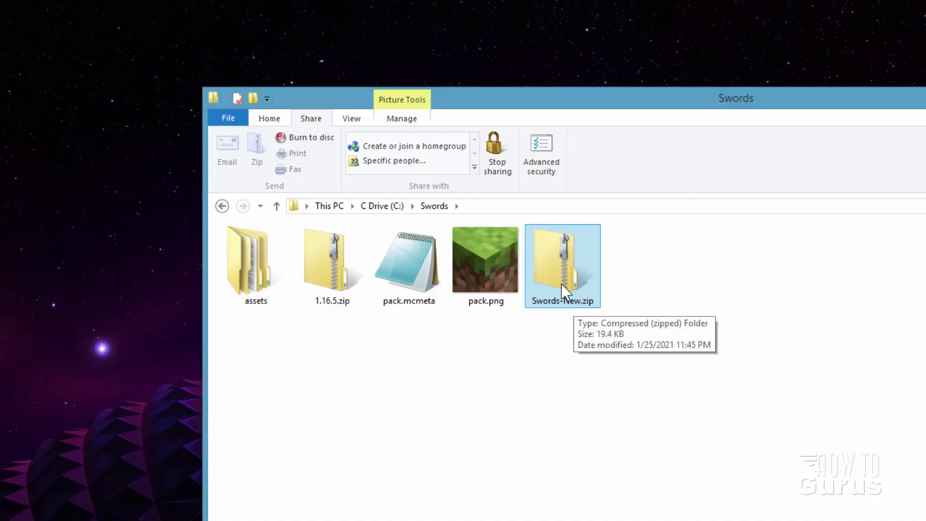
# Open a second File Explorer window at %appdata% and go to the .minecraft\resourcepacks folder
pyautogui.click(726, 487)
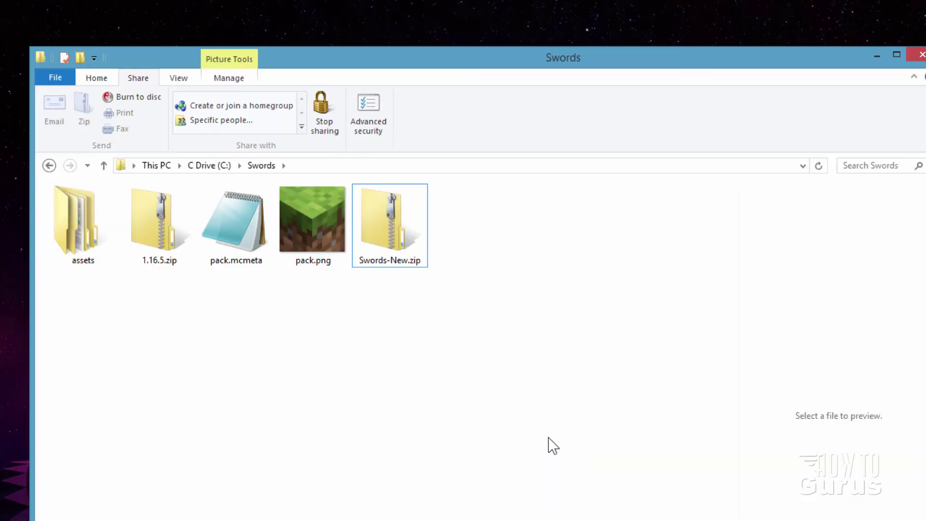
pyautogui.press('super+e')
pyautogui.click(374, 219)
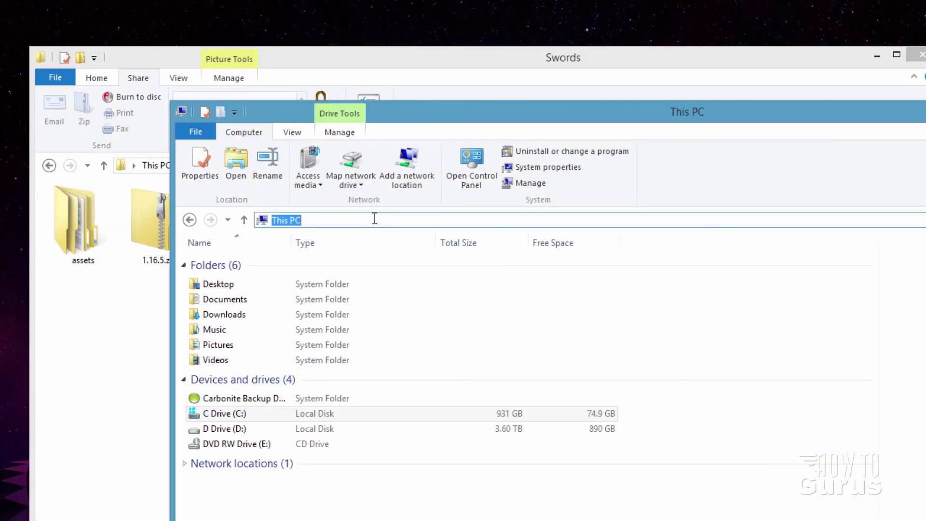
pyautogui.write('%appdata%')
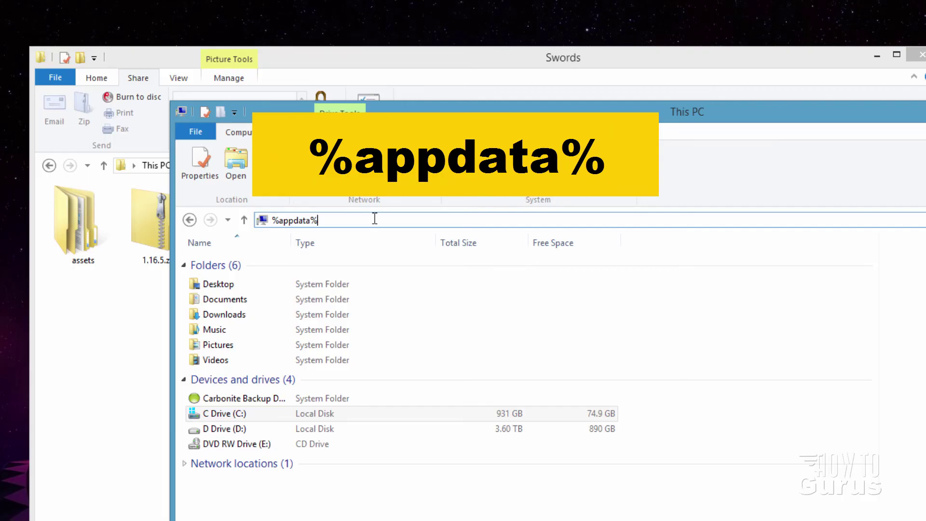
pyautogui.press('Return')
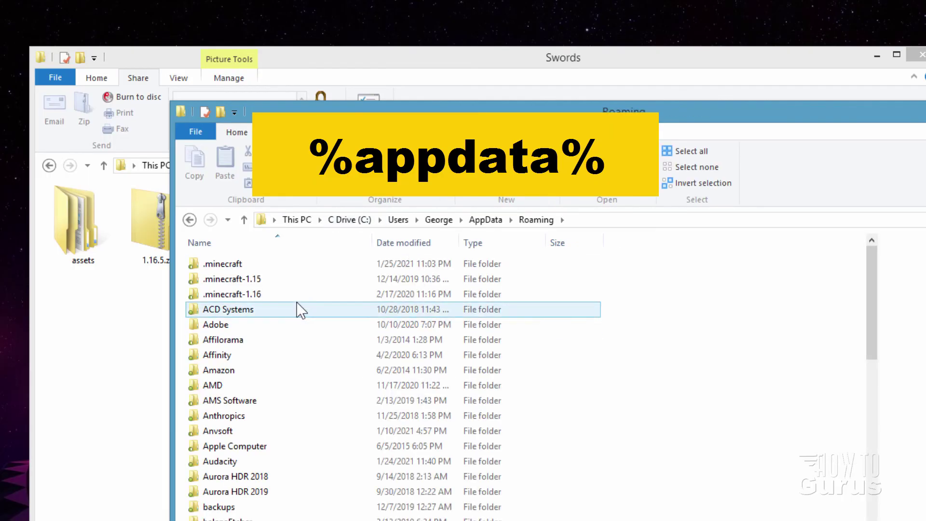
pyautogui.doubleClick(212, 264)
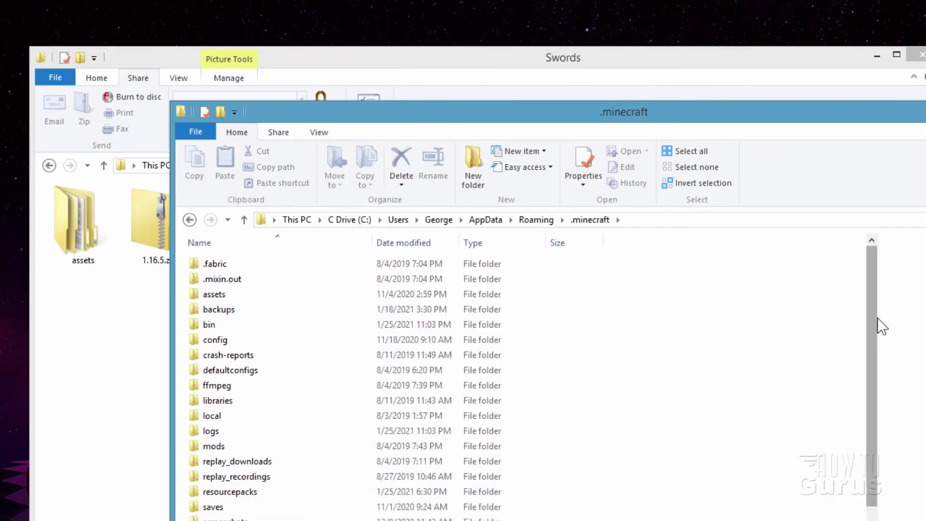
pyautogui.moveTo(875, 333); pyautogui.dragTo(808, 393)
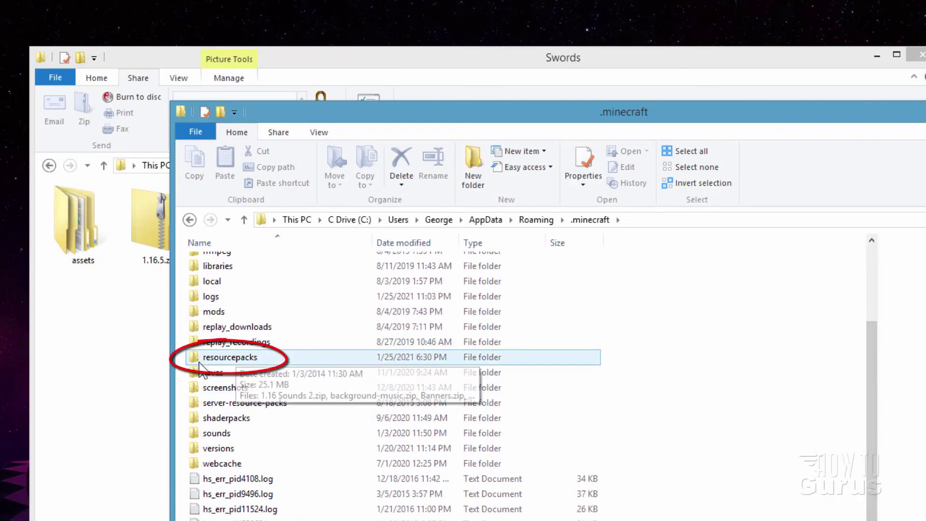
pyautogui.click(199, 360)
pyautogui.doubleClick(198, 359)
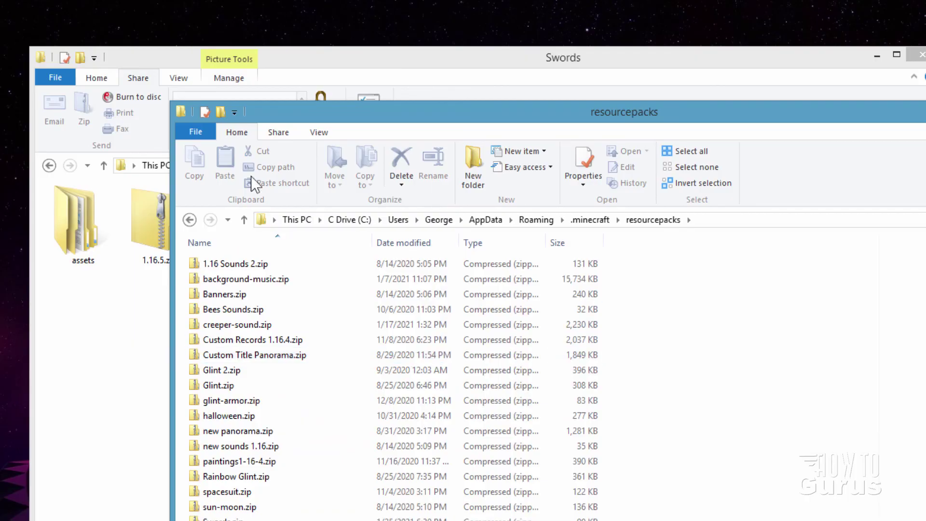
# Move Swords-New.zip from the Swords folder into the resourcepacks folder, with the two windows arranged side by side
pyautogui.moveTo(249, 112); pyautogui.dragTo(520, 125)
pyautogui.click(414, 175)
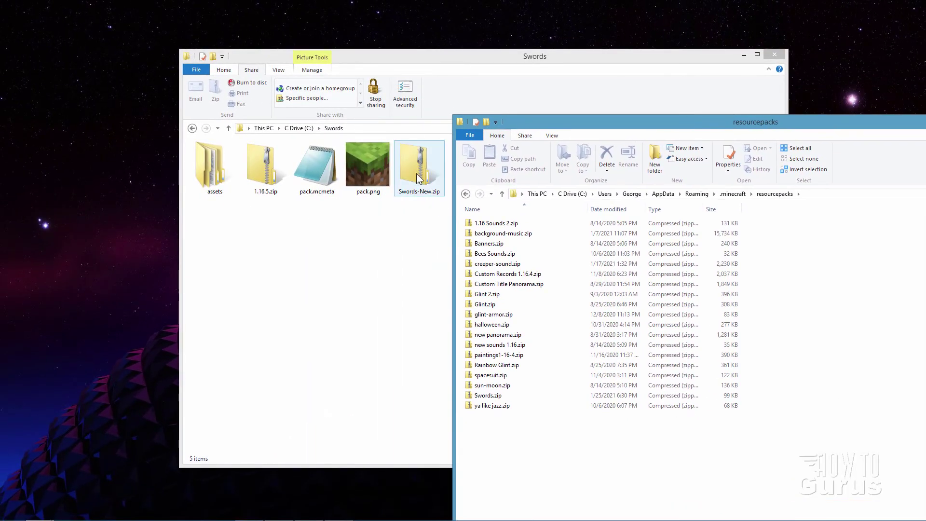
pyautogui.moveTo(414, 174); pyautogui.dragTo(506, 464)
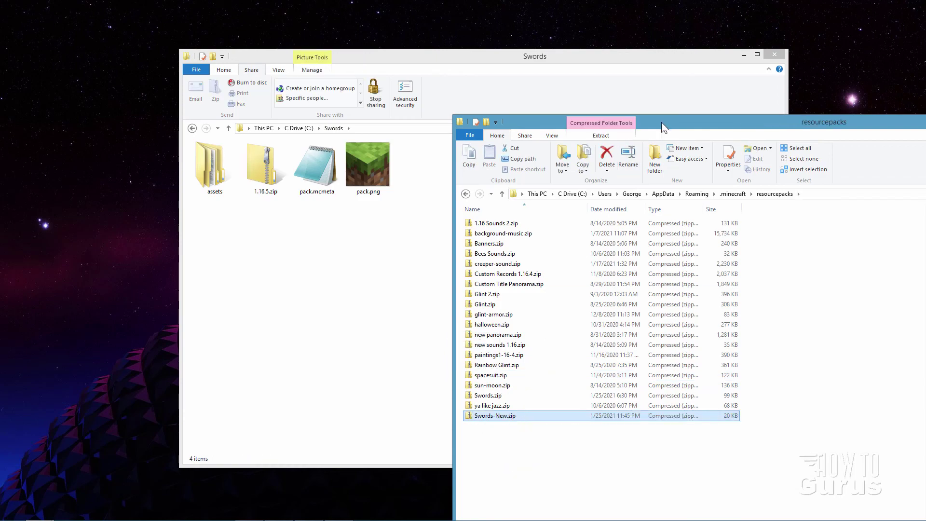
pyautogui.moveTo(661, 122); pyautogui.dragTo(429, 91)
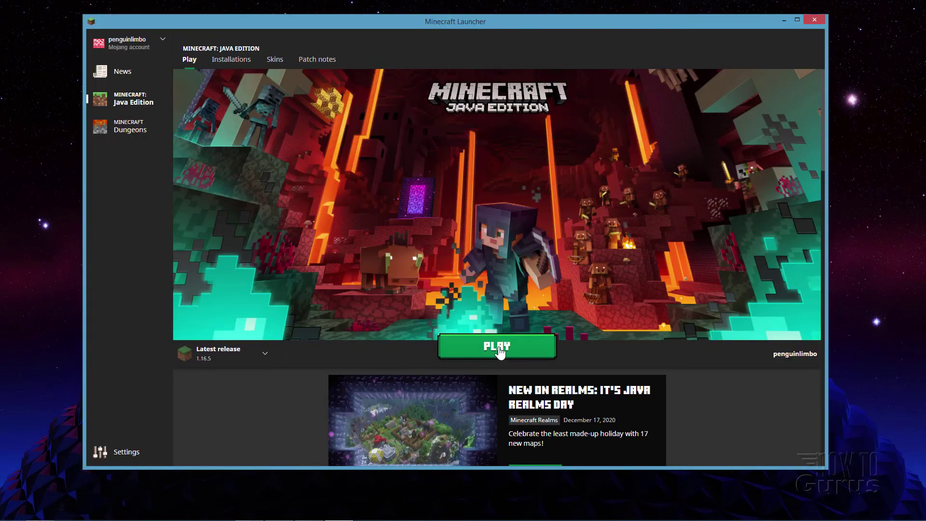
# Start Minecraft 1.16.5 from the Minecraft Launcher and walk over the swords lying on the grass to collect them
pyautogui.click(500, 353)
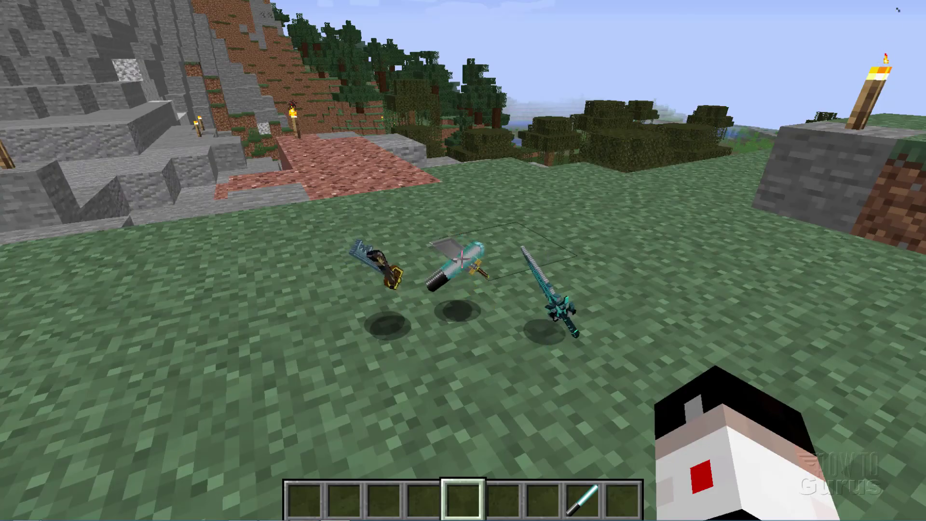
pyautogui.press('w')
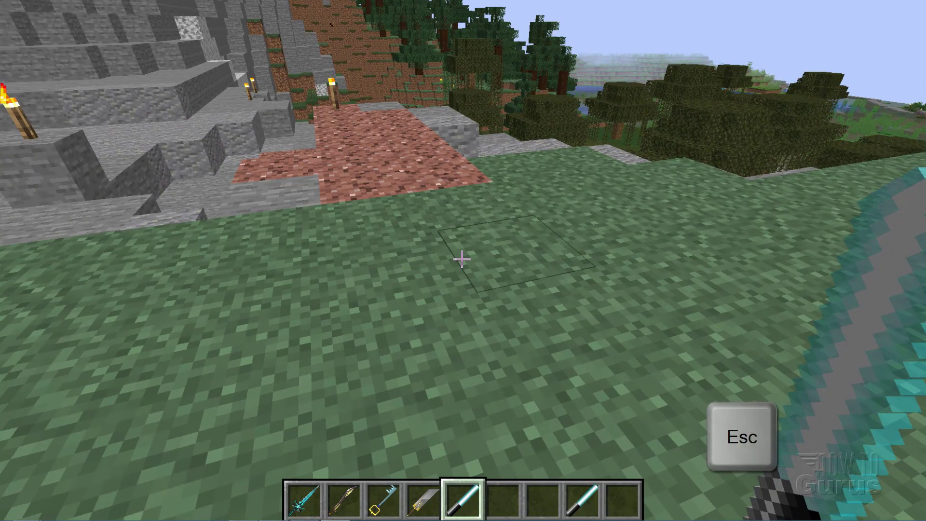
# Open the game's resource pack selection and remove Swords.zip from the selected packs
pyautogui.press('Escape')
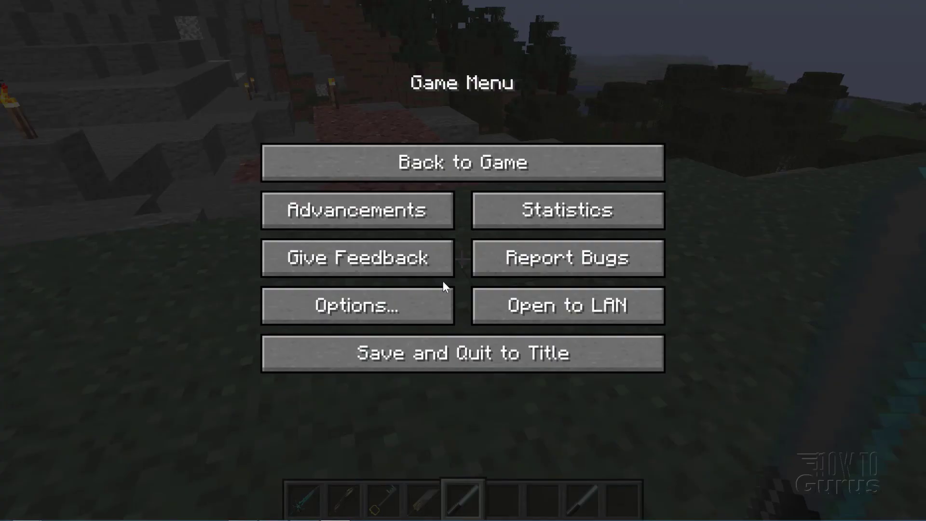
pyautogui.click(379, 305)
pyautogui.click(328, 329)
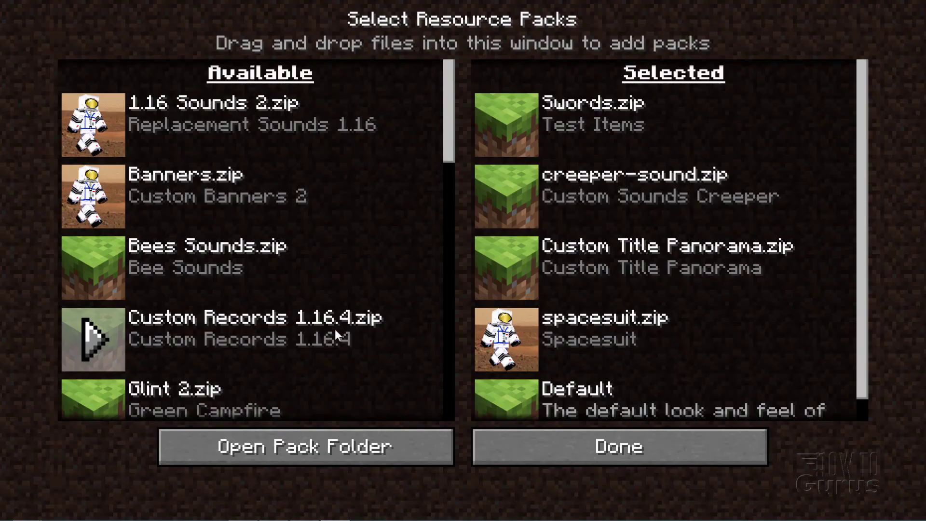
pyautogui.moveTo(571, 123)
pyautogui.click(499, 126)
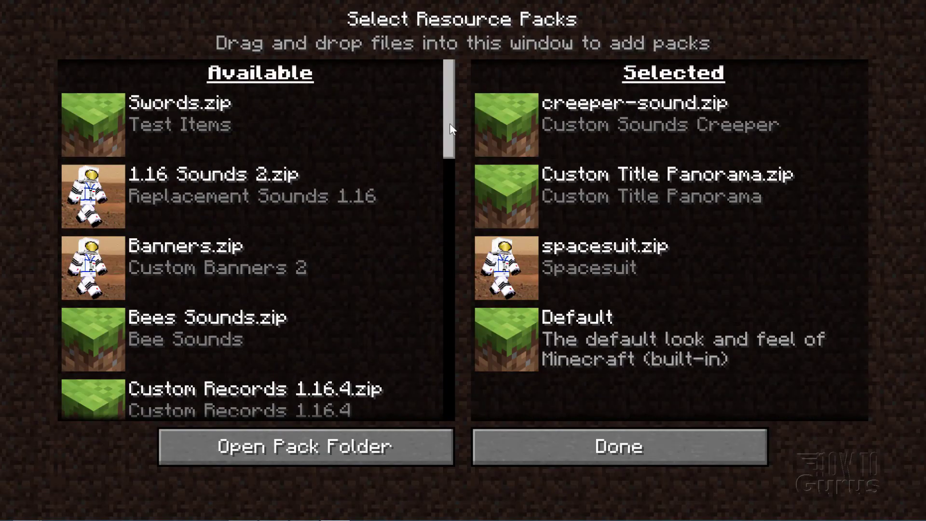
# Add Swords-New.zip to the selected resource packs, apply the selection and return to the game
pyautogui.moveTo(450, 116); pyautogui.dragTo(450, 235)
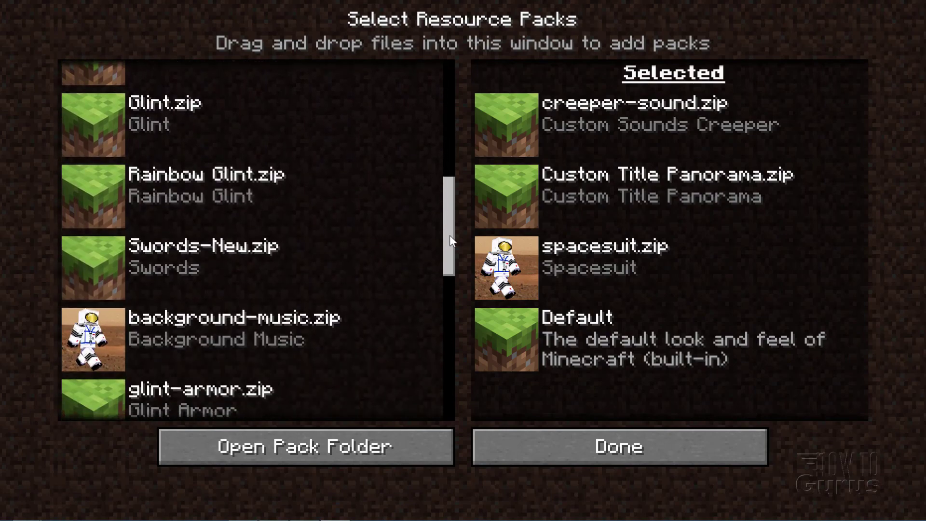
pyautogui.moveTo(153, 252)
pyautogui.click(98, 267)
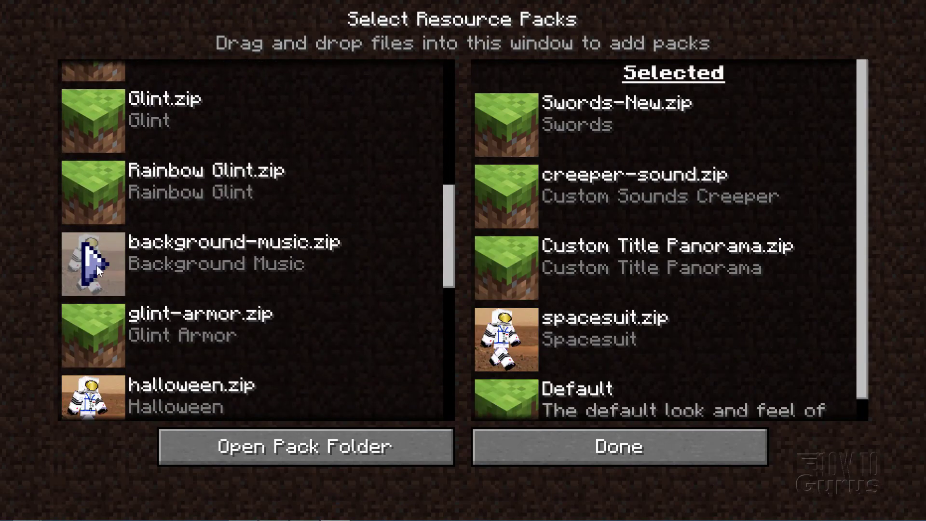
pyautogui.moveTo(616, 122)
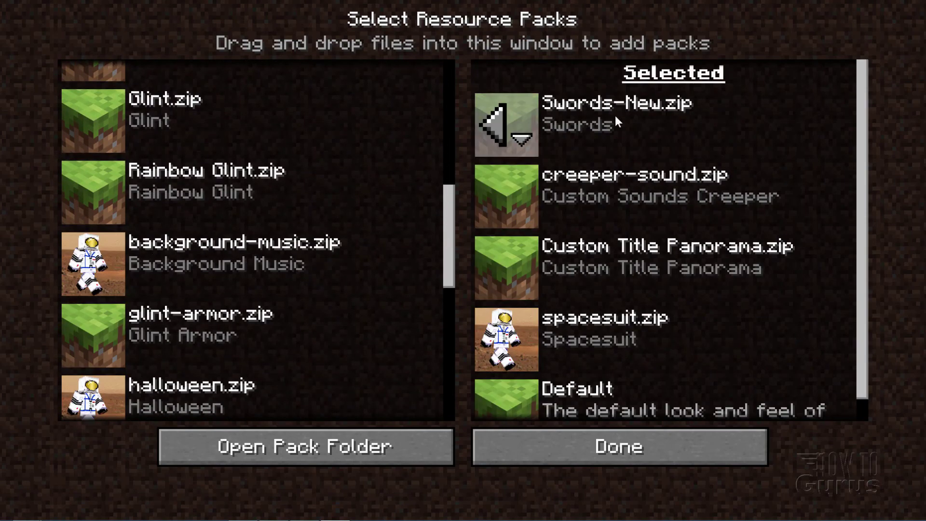
pyautogui.click(628, 441)
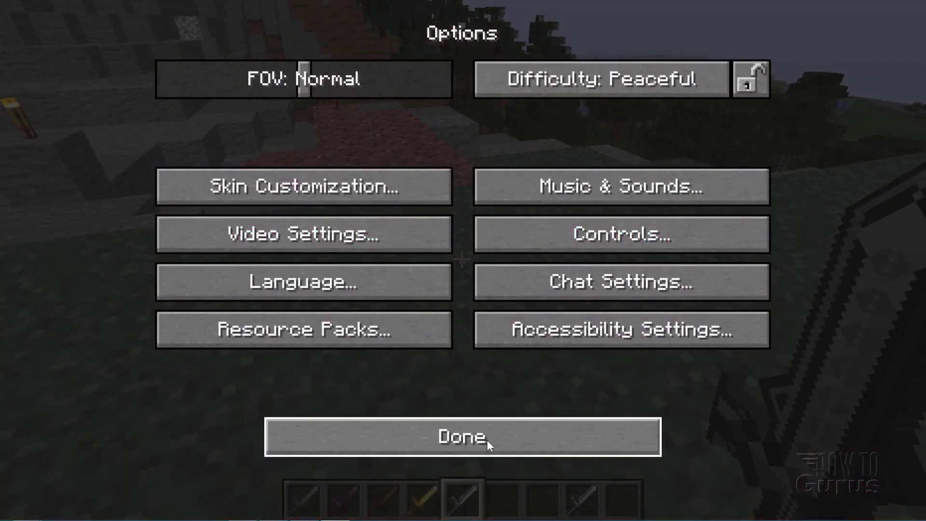
pyautogui.click(486, 440)
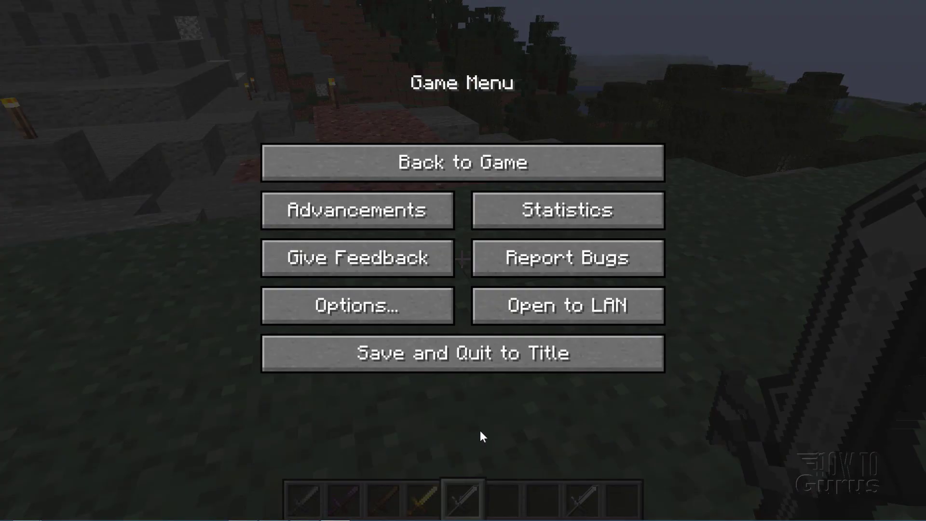
pyautogui.click(463, 164)
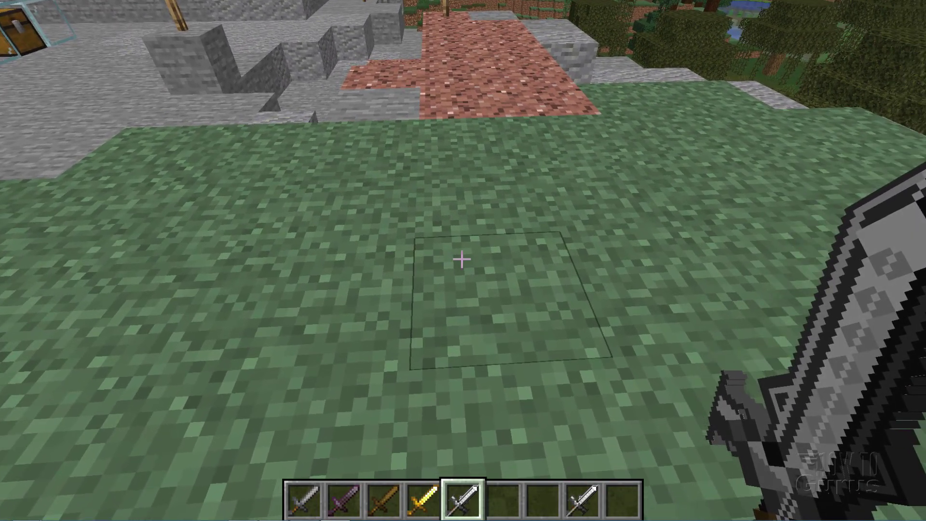
# Examine the retextured iron sword in the character's hand in first person and from the front in third person
pyautogui.press('6')
pyautogui.scroll(4, 463, 260)
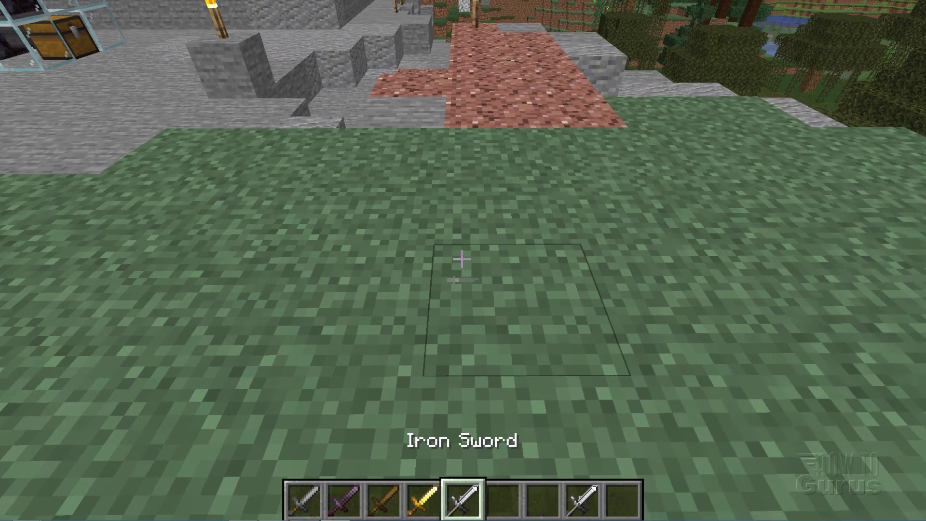
pyautogui.scroll(-4, 463, 260)
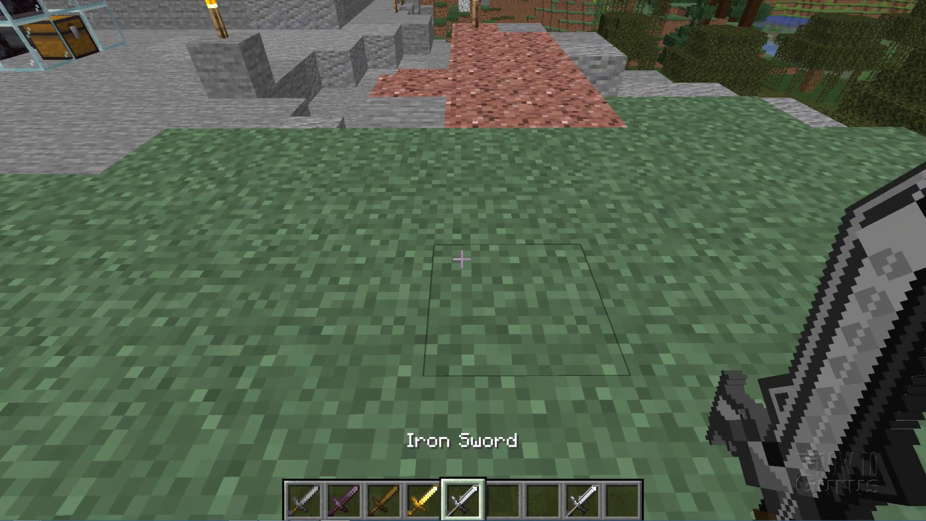
pyautogui.press('F5')
pyautogui.press('F5')
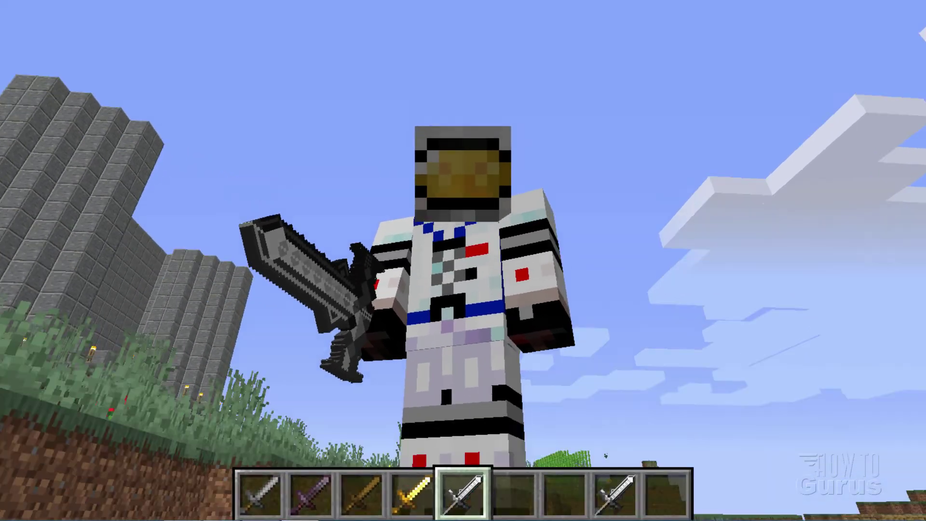